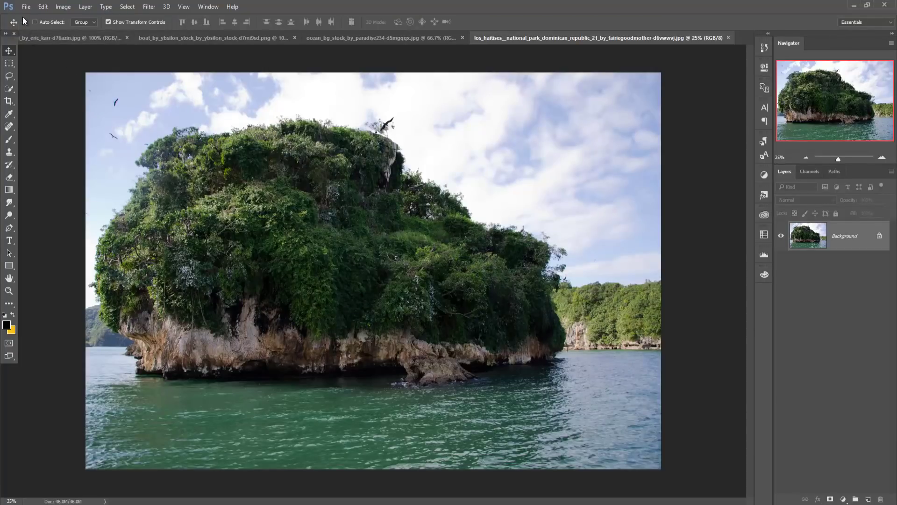
Create a new blank 1280×720 document.
left_click(26, 6)
left_click(29, 17)
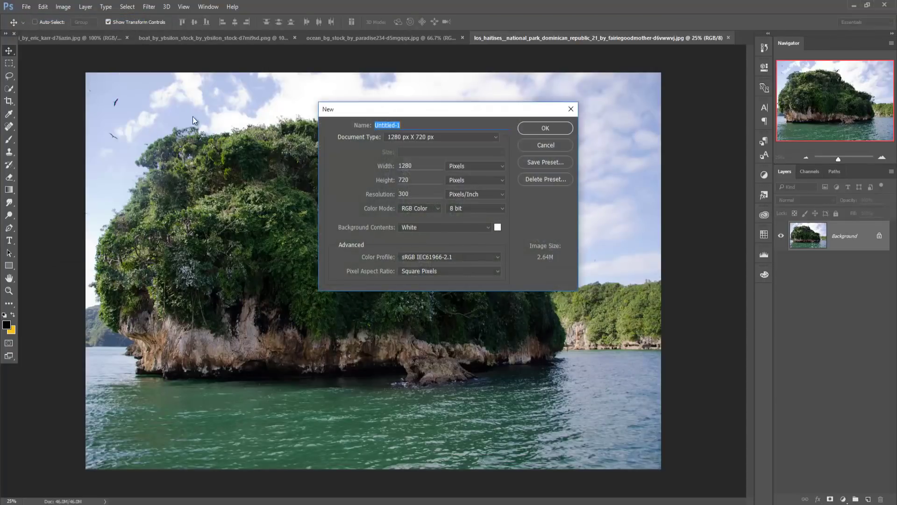
left_click(404, 166)
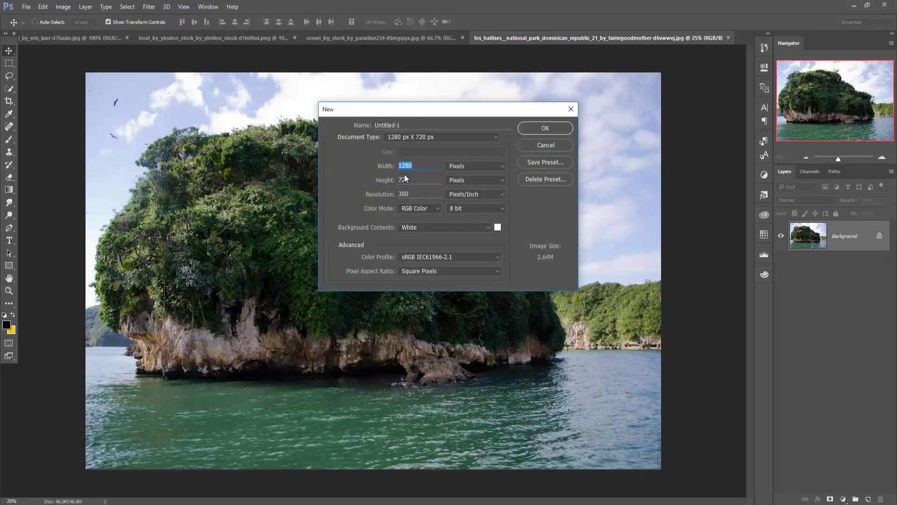
left_click(537, 130)
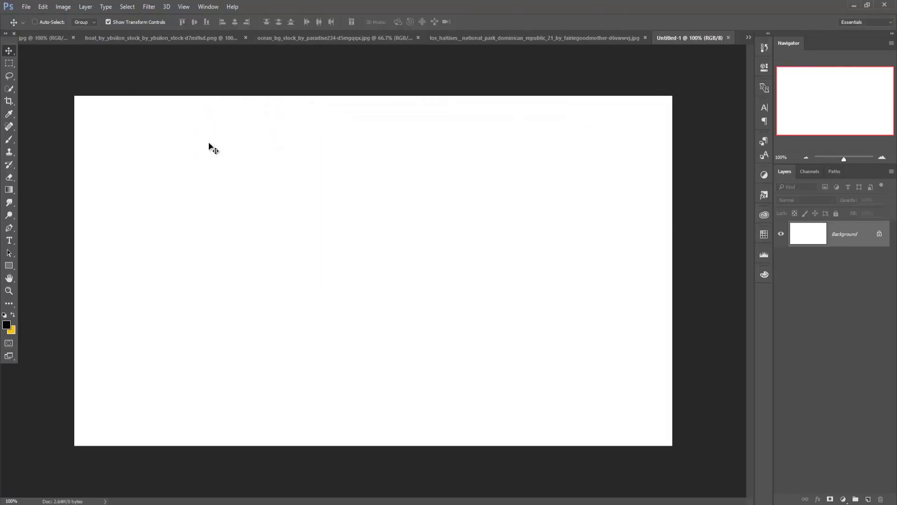
Crop the canvas narrower from the left and extend it upward with white fill.
left_click(8, 101)
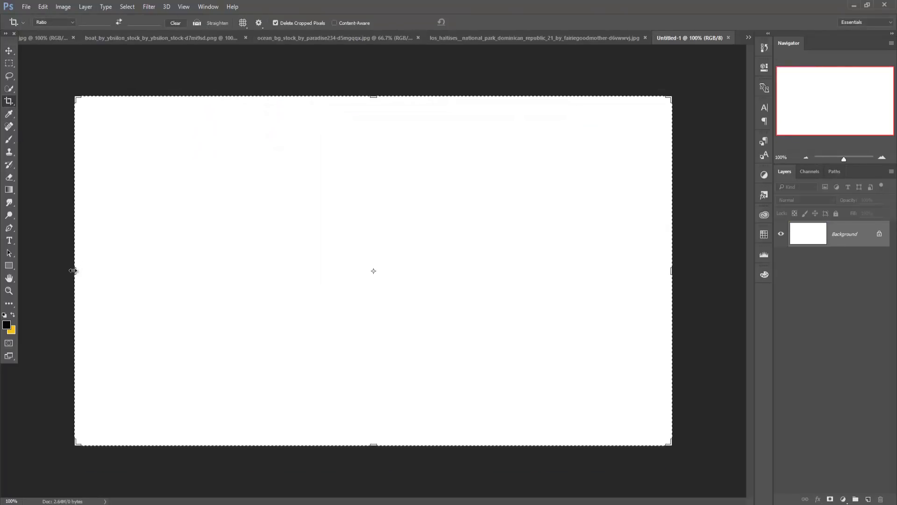
mouse_move(73, 270)
left_mouse_down()
mouse_move(200, 287)
mouse_move(188, 288)
left_mouse_up()
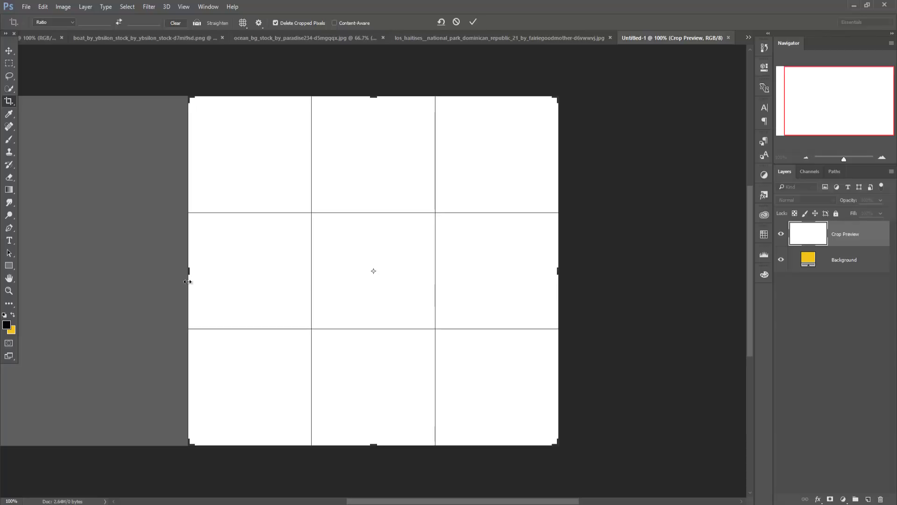
left_click(12, 331)
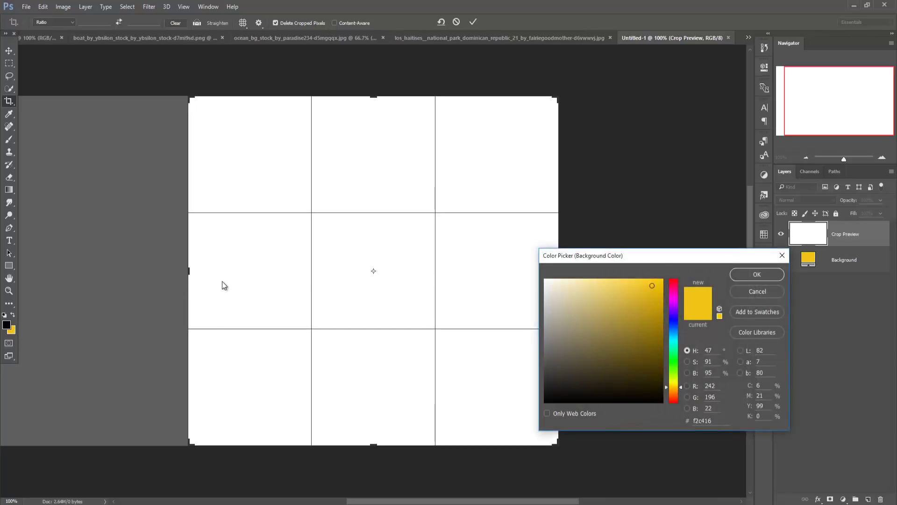
left_click(545, 279)
left_click(757, 274)
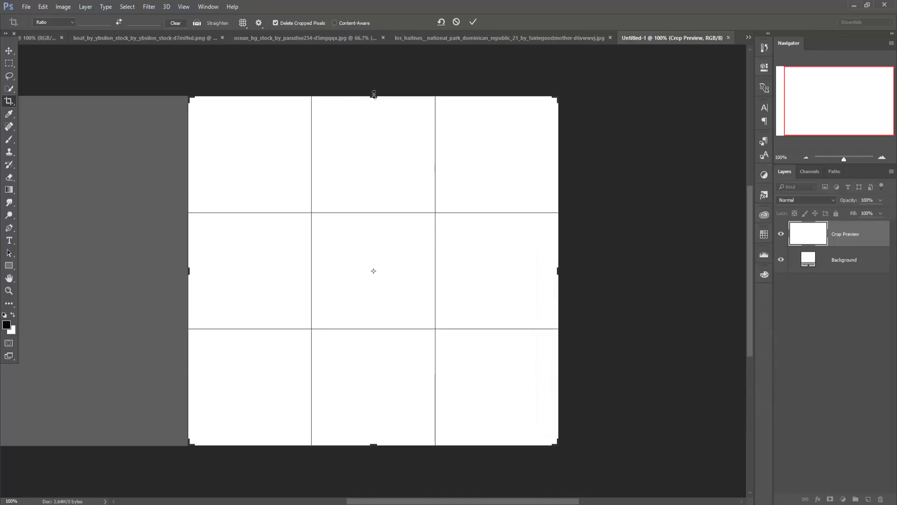
left_click_drag(374, 94, 372, 70)
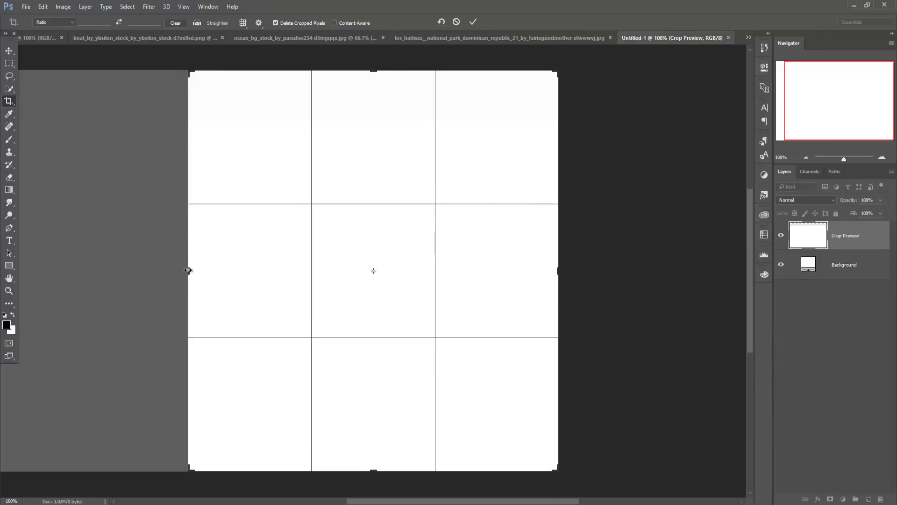
left_click(473, 22)
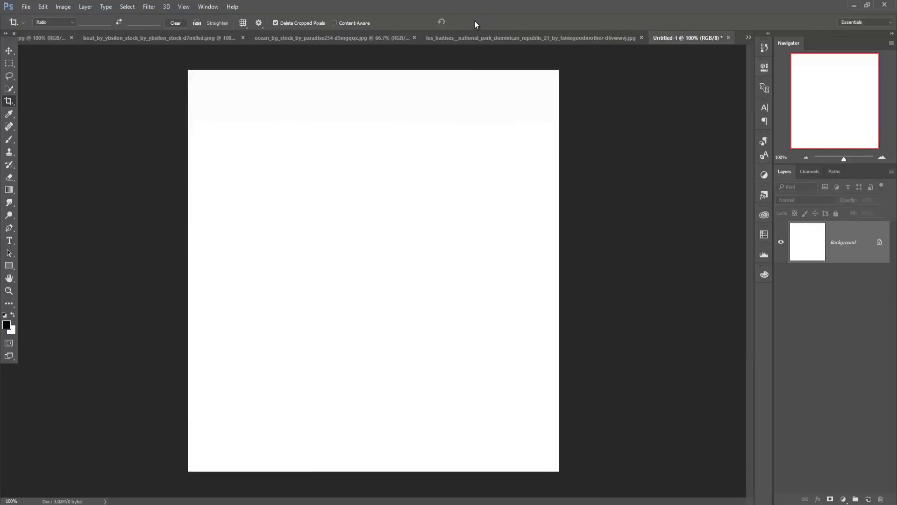
In ocean_bg, quick-select the sea below the horizon minus the island, and float its window.
left_click(9, 51)
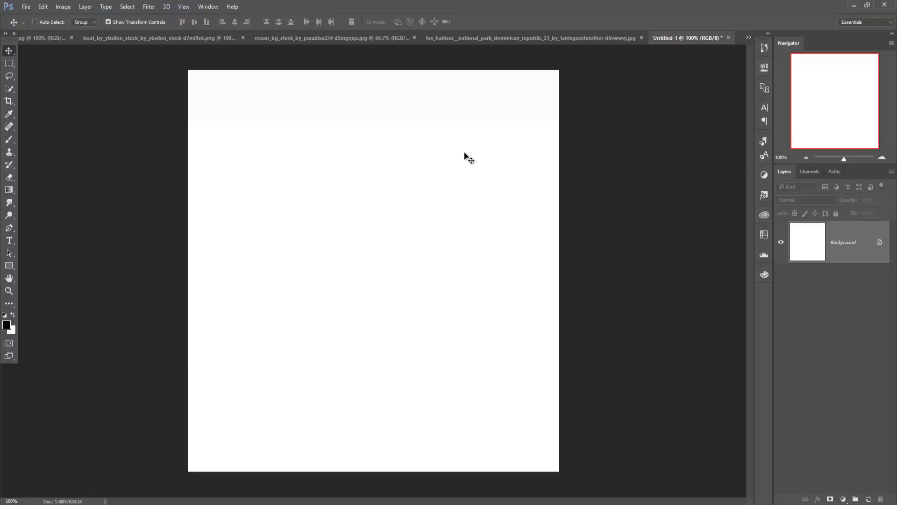
left_click(324, 39)
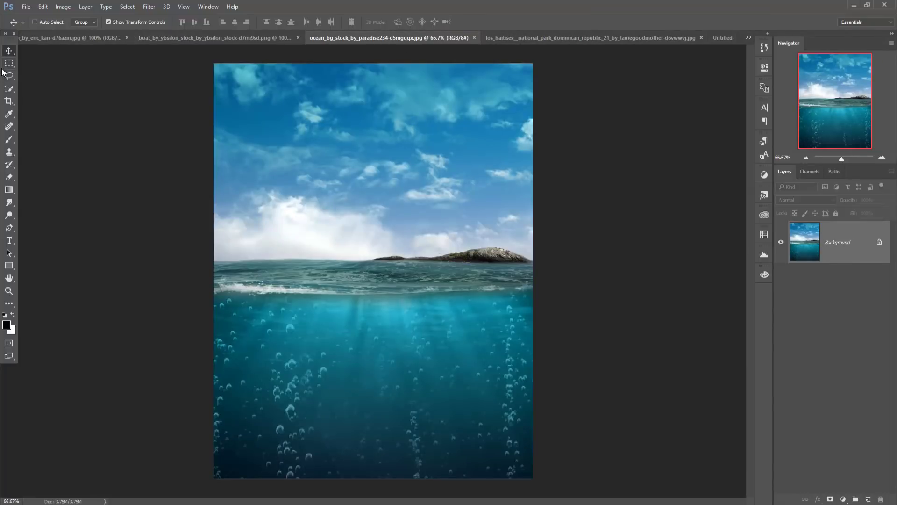
left_click(9, 89)
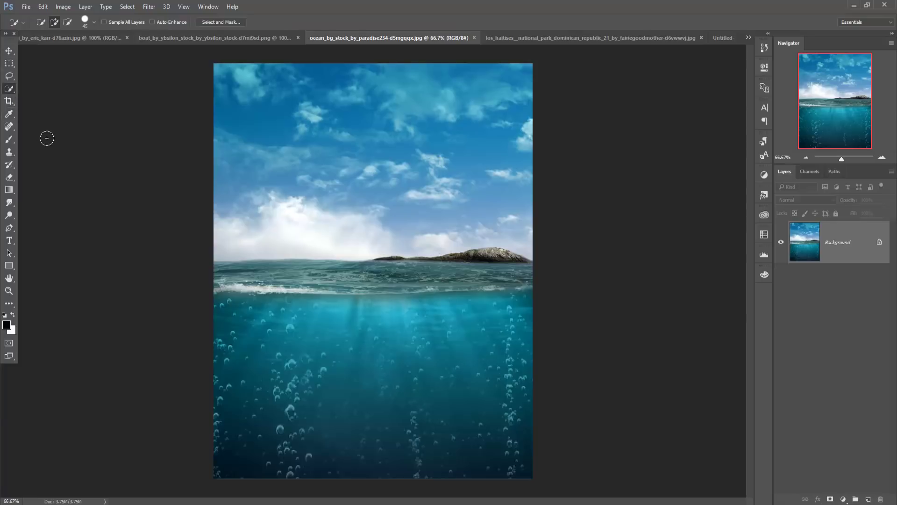
left_click_drag(249, 279, 483, 306)
left_click(68, 22)
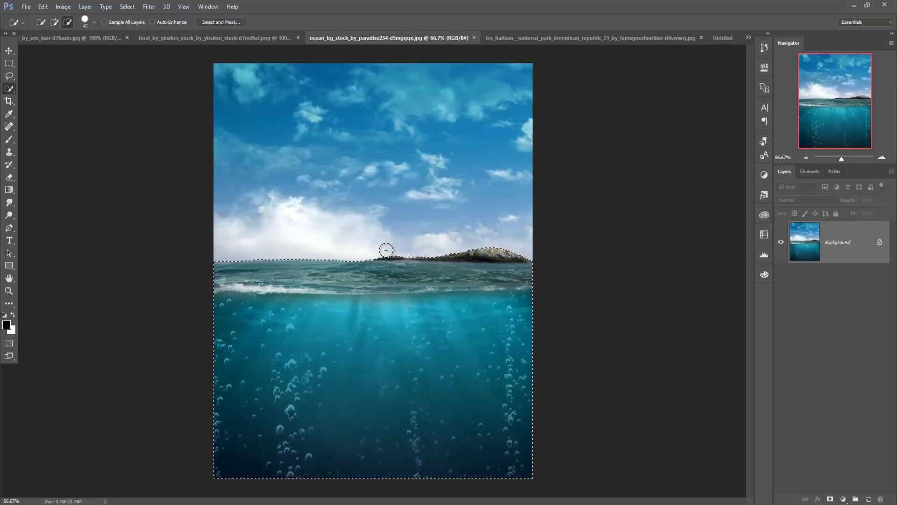
left_click_drag(407, 251, 505, 252)
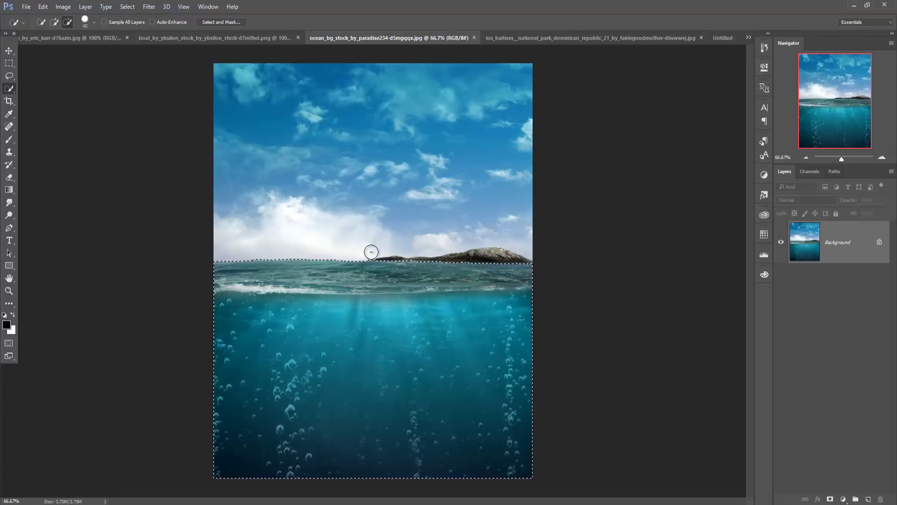
key("v")
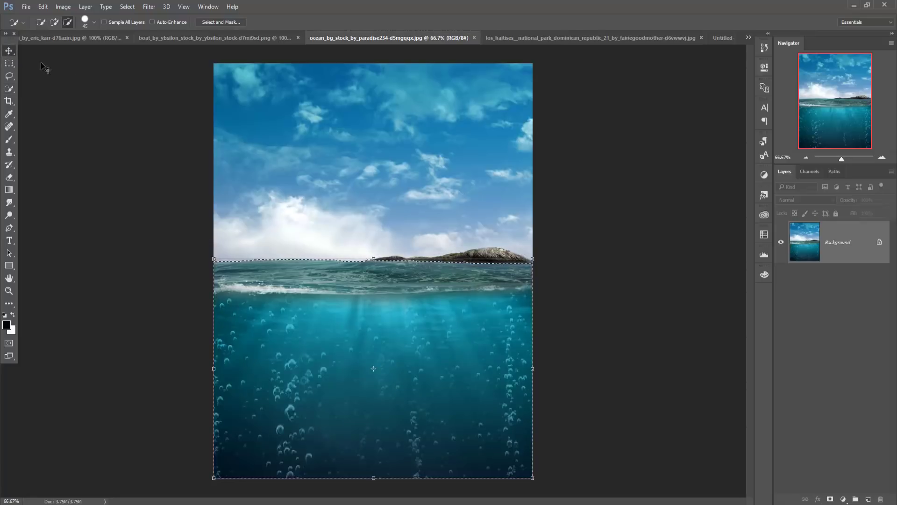
left_click_drag(375, 38, 374, 68)
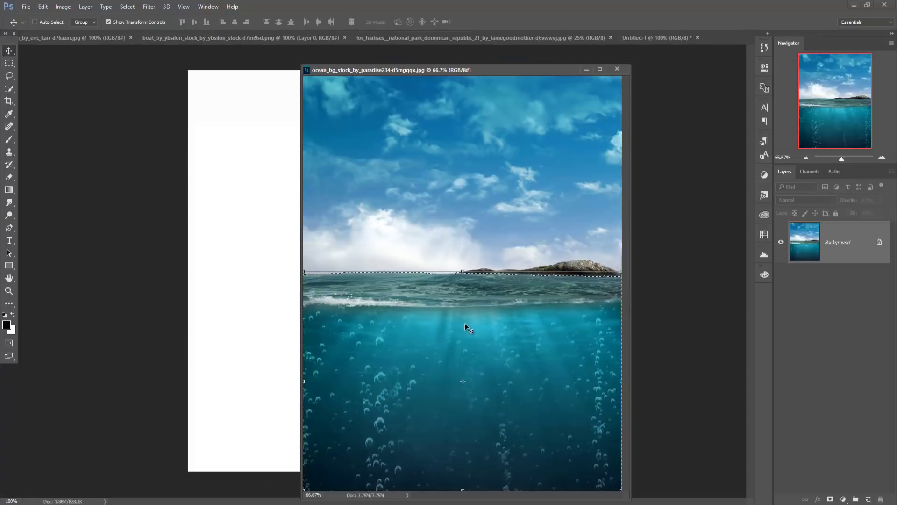
Drag the selected sea into Untitled-1 as a new layer and roughly position it.
left_click_drag(464, 323, 252, 312)
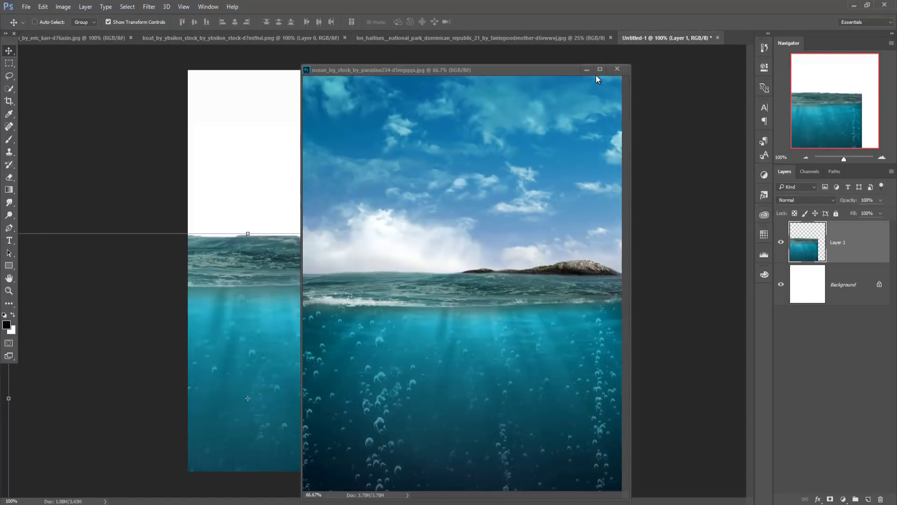
left_click(587, 70)
left_click_drag(350, 282, 454, 278)
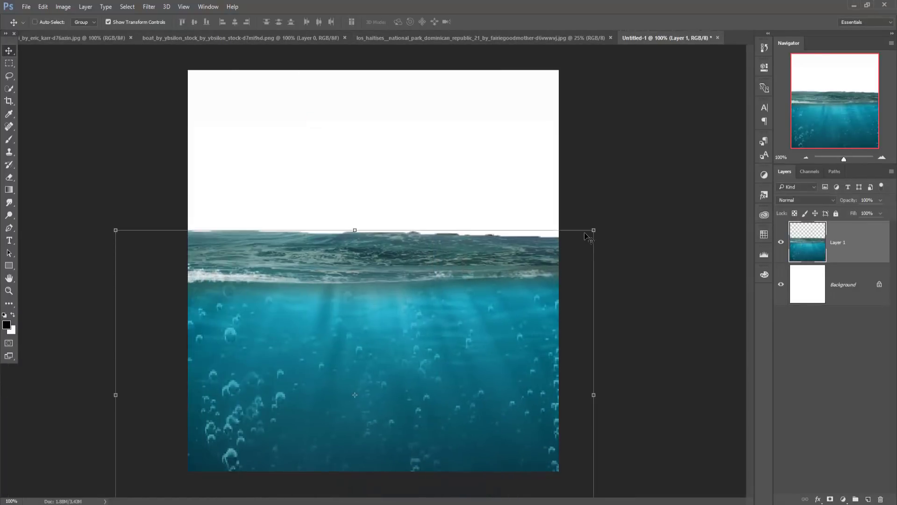
left_click_drag(592, 232, 457, 384)
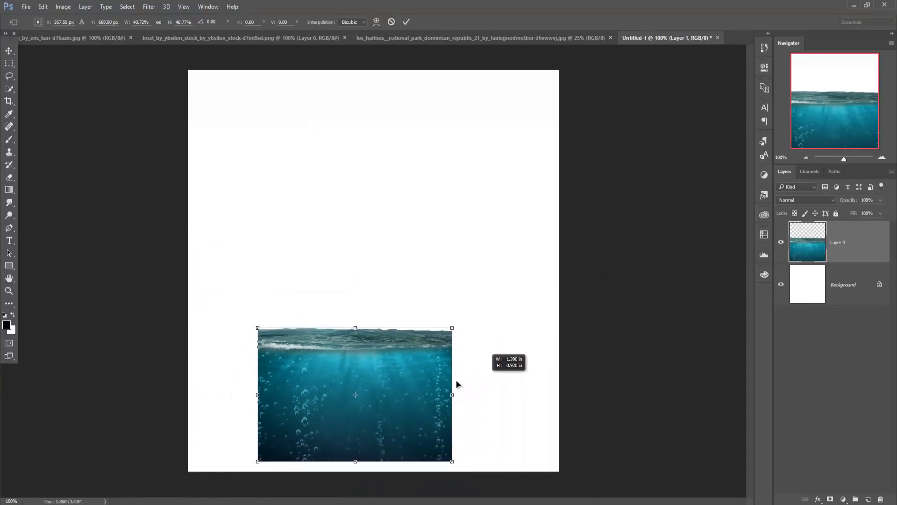
left_click_drag(397, 386, 416, 397)
Stretch the sea layer to the canvas edges and raise its top edge higher.
left_click_drag(280, 336, 187, 246)
mouse_move(478, 247)
left_mouse_down()
mouse_move(560, 234)
mouse_move(556, 249)
left_mouse_up()
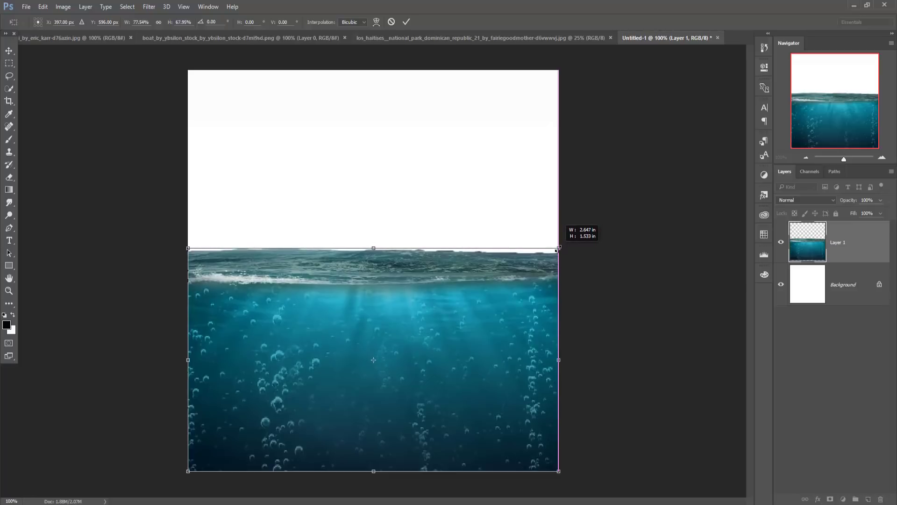
left_click(406, 21)
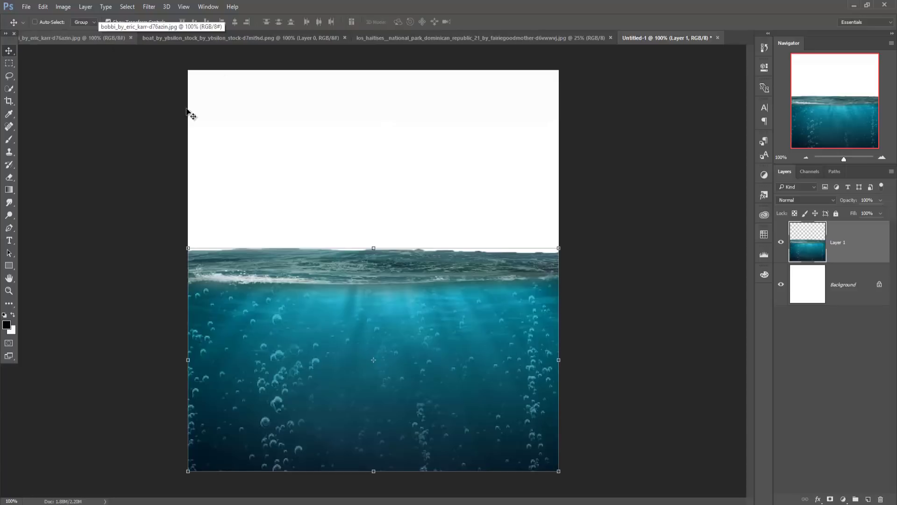
mouse_move(374, 248)
left_mouse_down()
mouse_move(376, 225)
mouse_move(375, 233)
left_mouse_up()
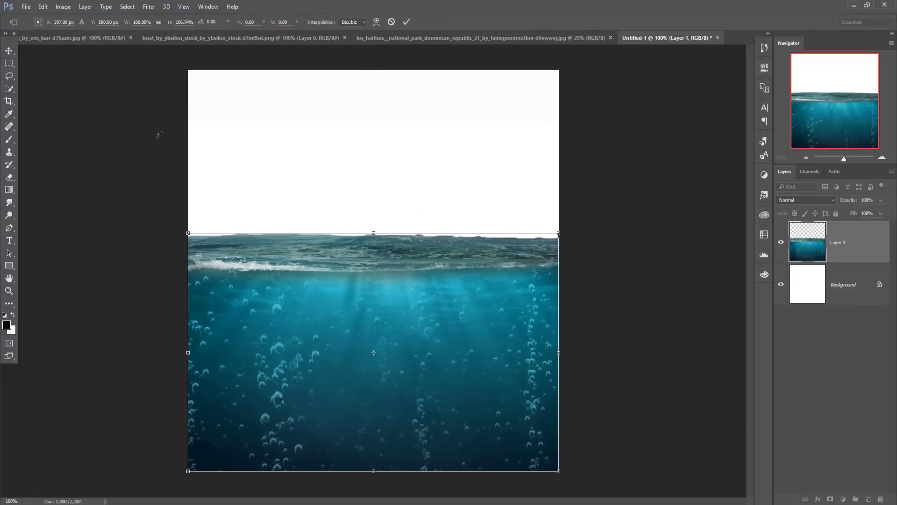
left_click(406, 22)
In the portrait photo, quick-select the woman's head, neck and shoulders, excluding the grey backdrop.
left_click(75, 37)
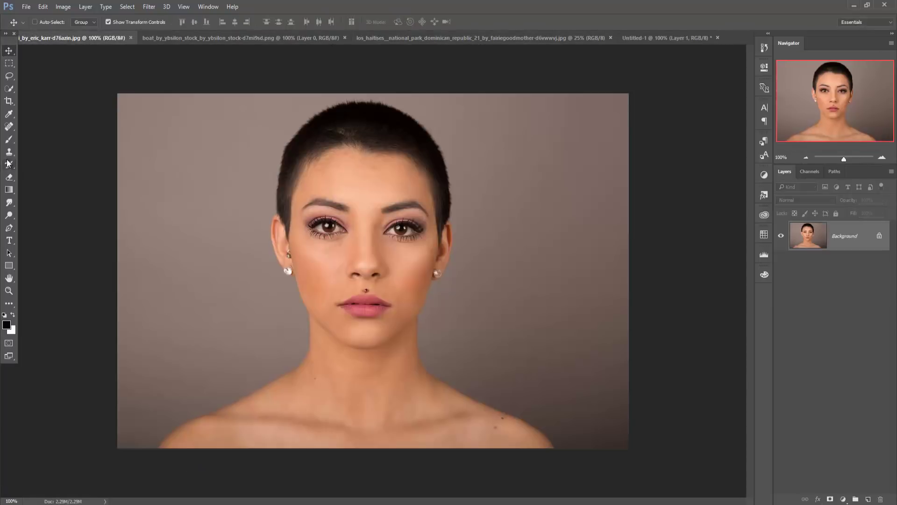
left_click(9, 90)
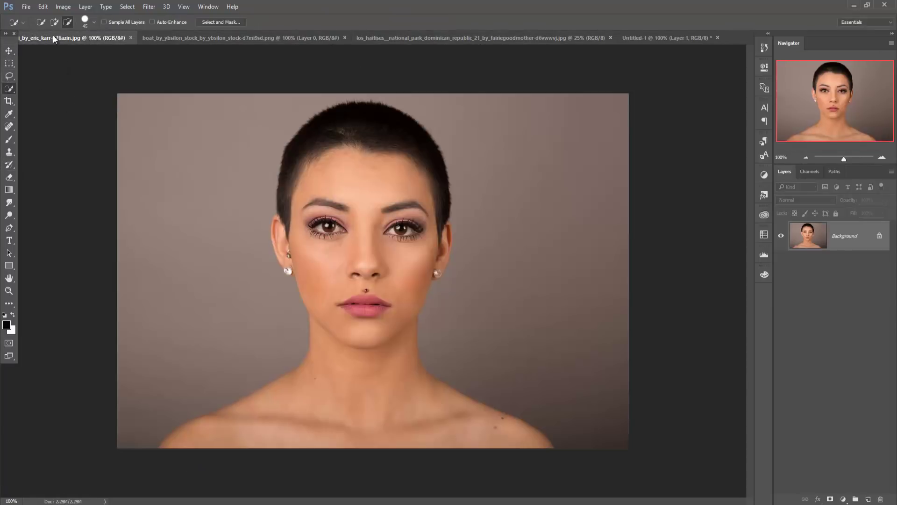
left_click(41, 22)
left_click_drag(335, 114, 372, 438)
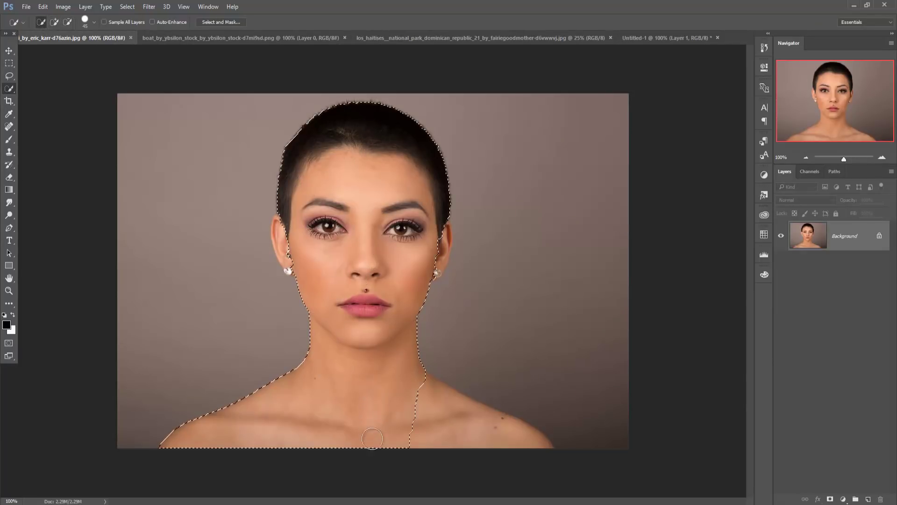
left_click_drag(372, 438, 523, 422)
key("shift")
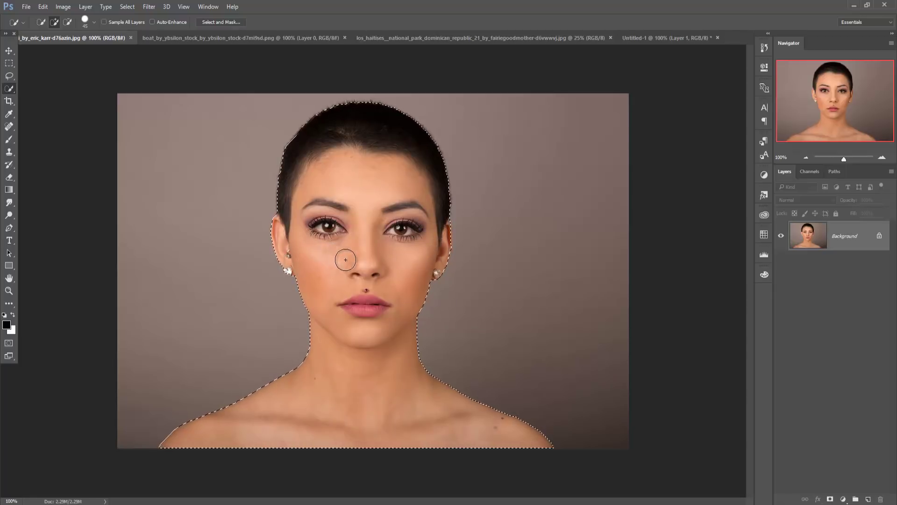
Copy the woman's cut-out head into the composite as its own layer.
left_click(9, 51)
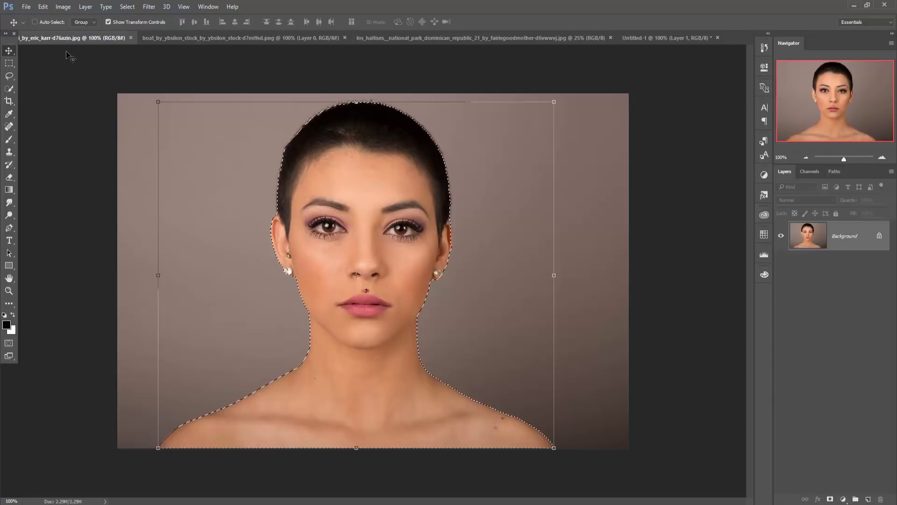
left_click_drag(65, 39, 517, 111)
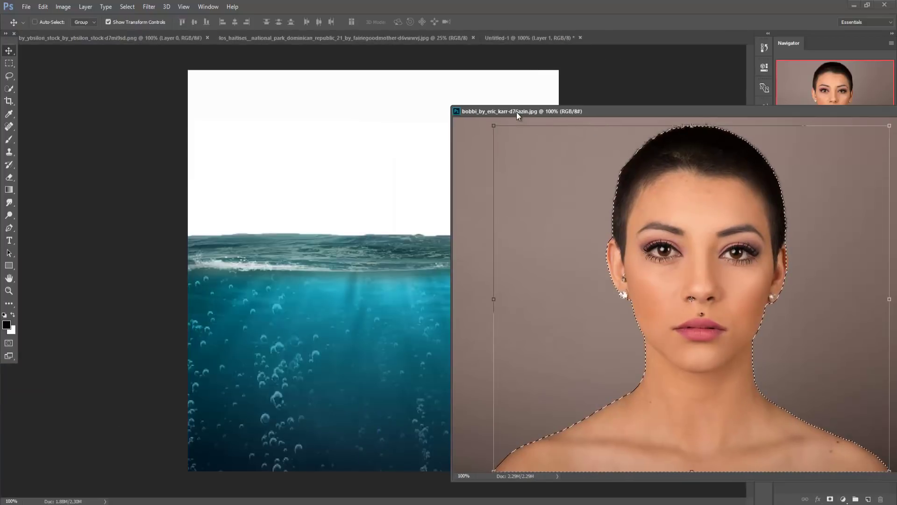
left_click_drag(700, 220, 423, 255)
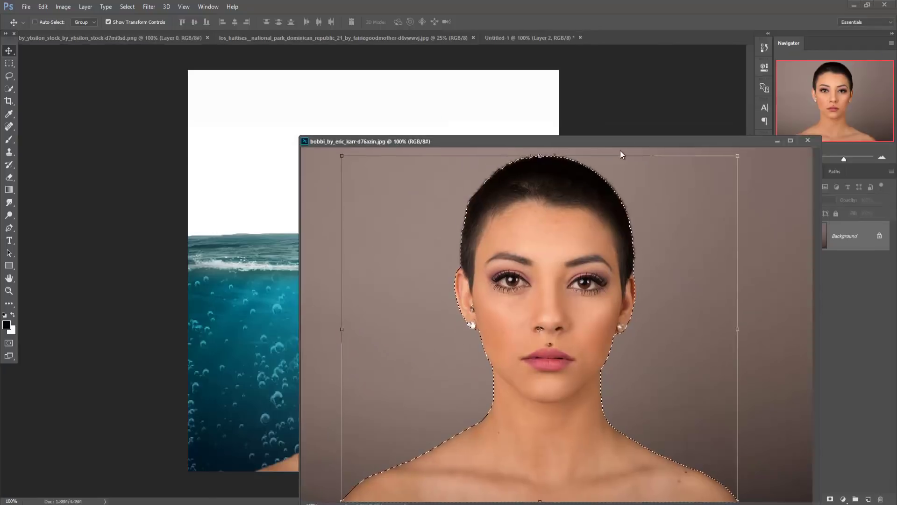
left_click_drag(836, 114, 689, 155)
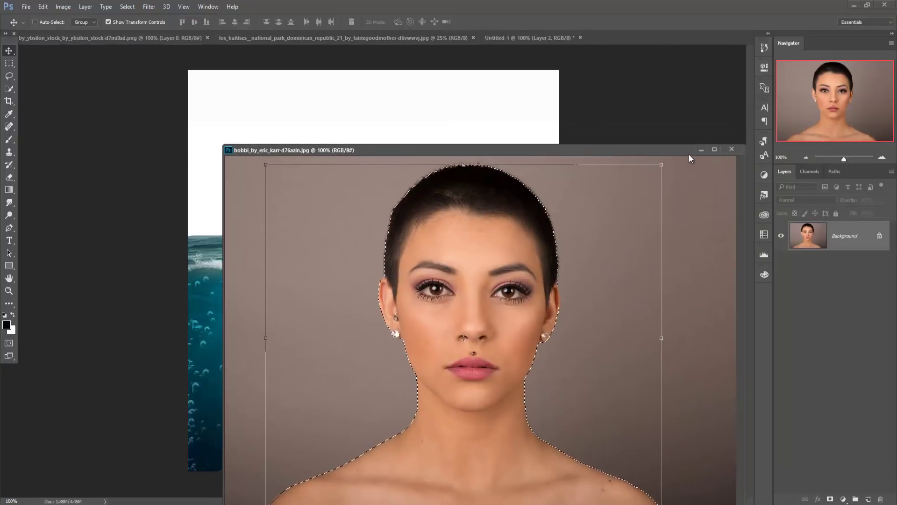
left_click(701, 150)
Enlarge the face to about 106% and move it slightly lower over the sea.
left_click_drag(462, 229, 405, 272)
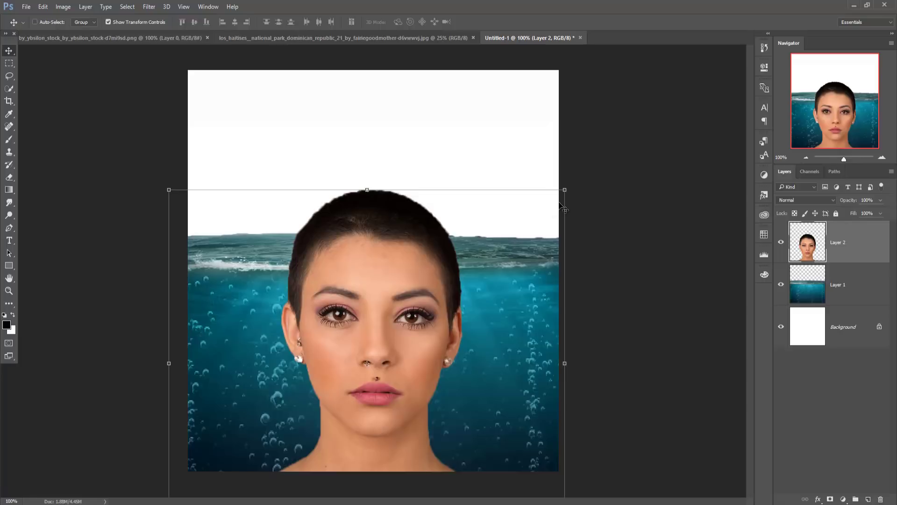
left_click_drag(564, 209, 574, 202)
left_click_drag(386, 272, 381, 292)
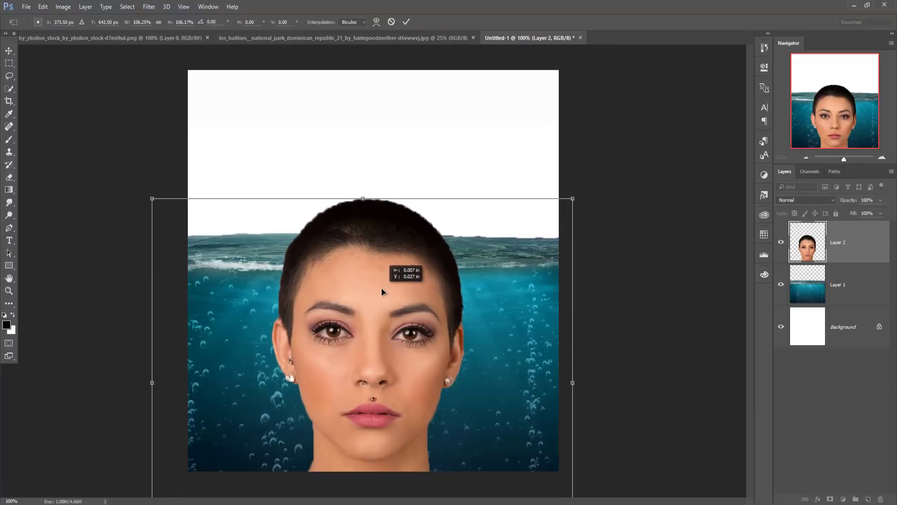
left_click(406, 22)
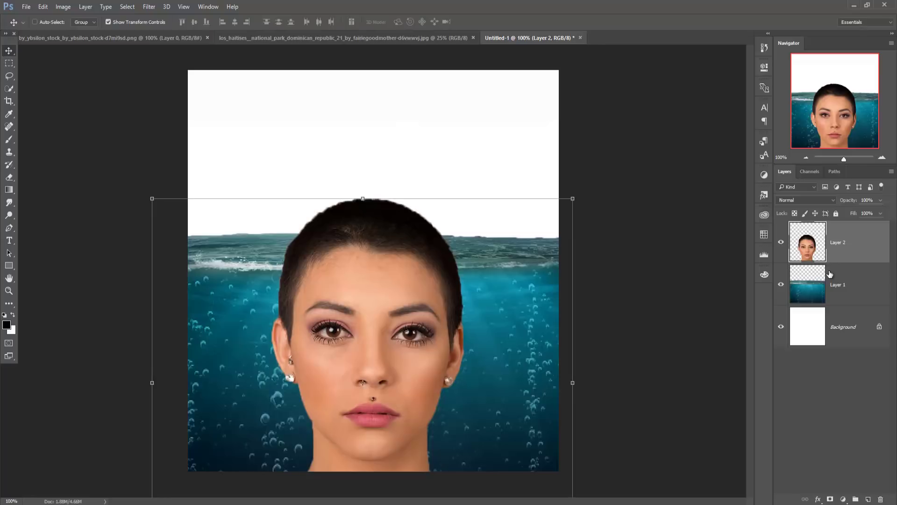
Duplicate the water layer and place the copy above the face layer.
left_click(817, 289)
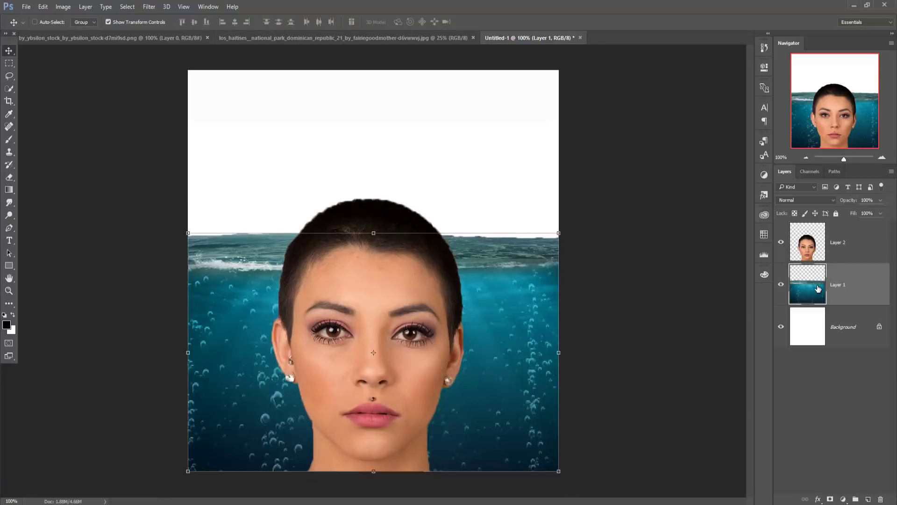
right_click(838, 282)
left_click(743, 106)
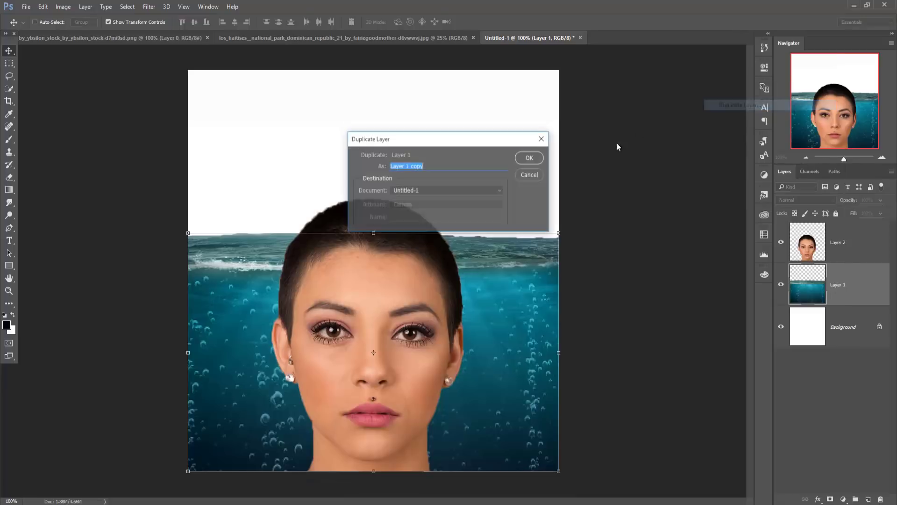
left_click(528, 156)
left_click_drag(866, 287, 865, 241)
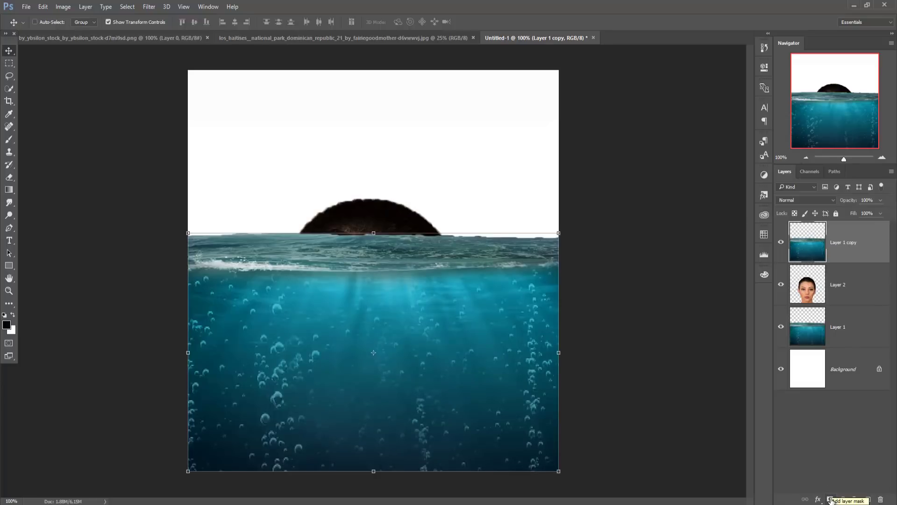
Mask the water copy, brushing along the waterline so the top of the head shows.
left_click(831, 499)
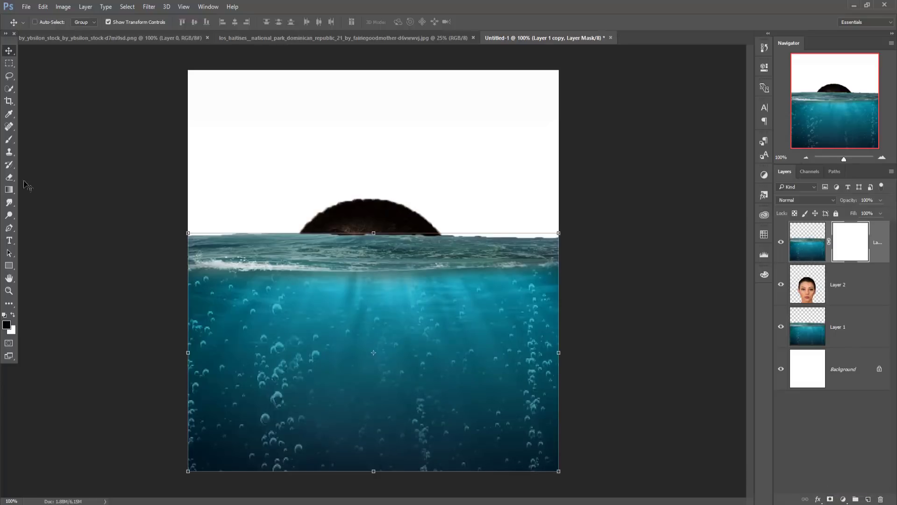
left_click(9, 138)
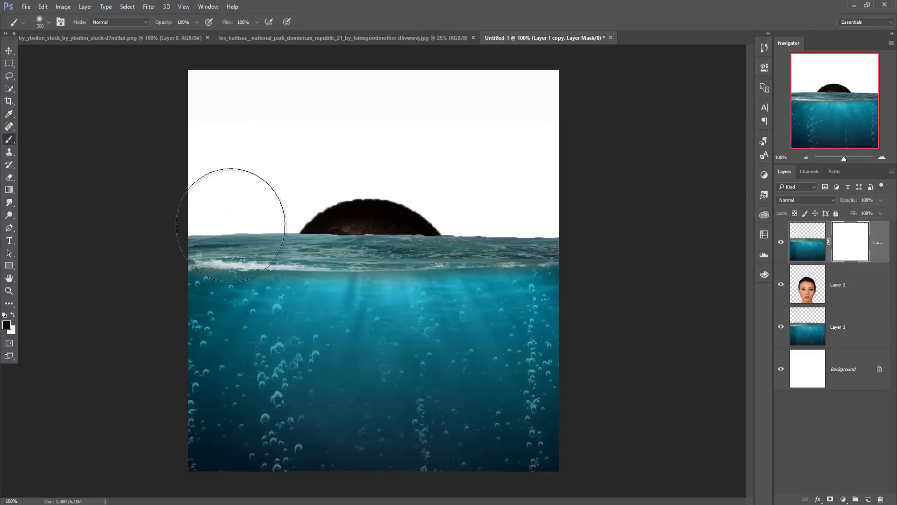
key("bracketleft")
key("bracketleft")
key("bracketleft")
key("bracketleft")
key("bracketleft")
key("bracketleft")
key("bracketleft")
key("bracketleft")
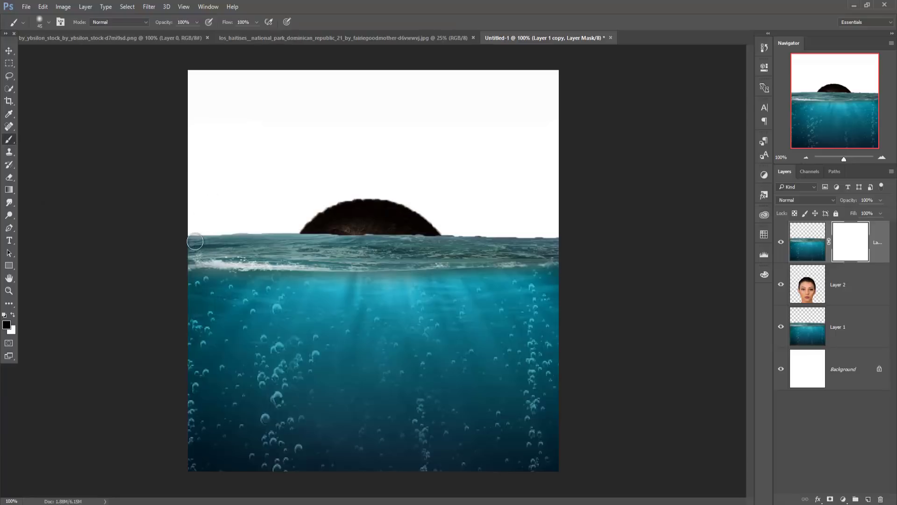
key("bracketright")
key("bracketright")
key("bracketright")
left_click_drag(170, 234, 506, 233)
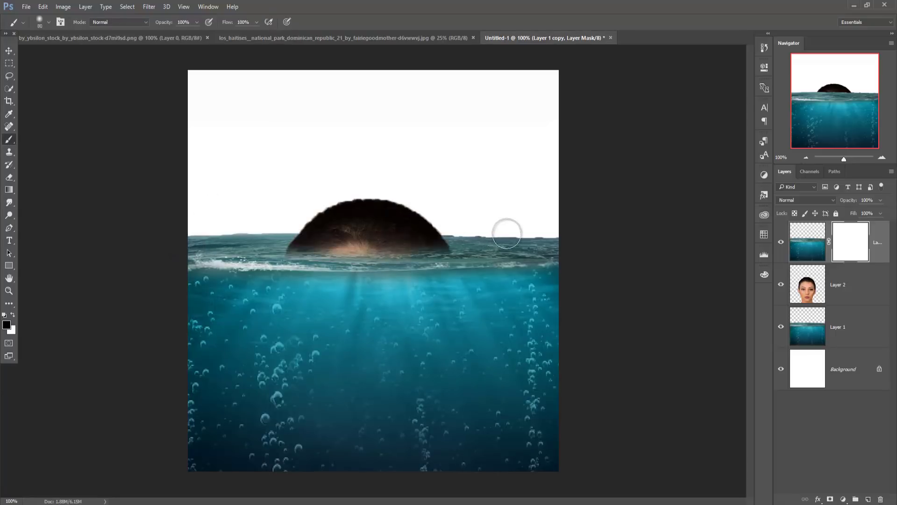
mouse_move(256, 233)
left_mouse_down()
mouse_move(377, 240)
mouse_move(196, 237)
mouse_move(313, 248)
mouse_move(387, 237)
mouse_move(445, 246)
left_mouse_up()
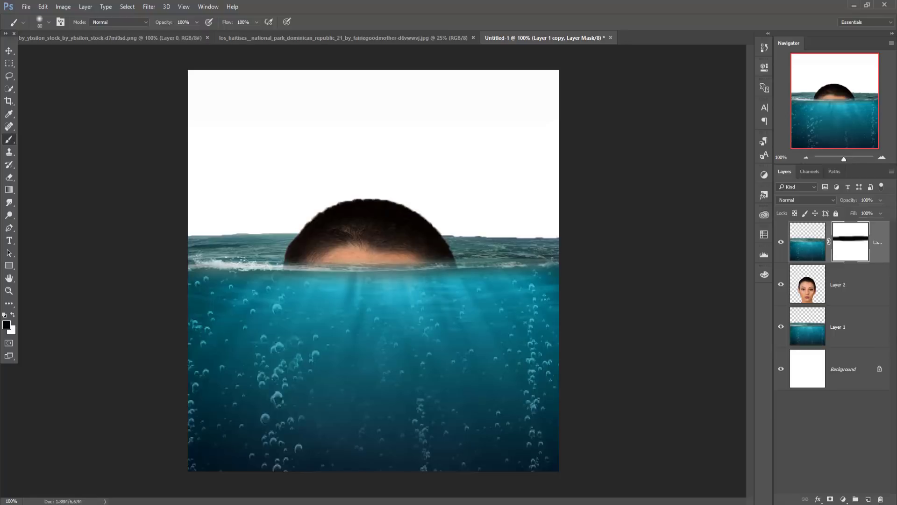
Lower the water copy's Fill so the face shows through the sea.
left_click(880, 214)
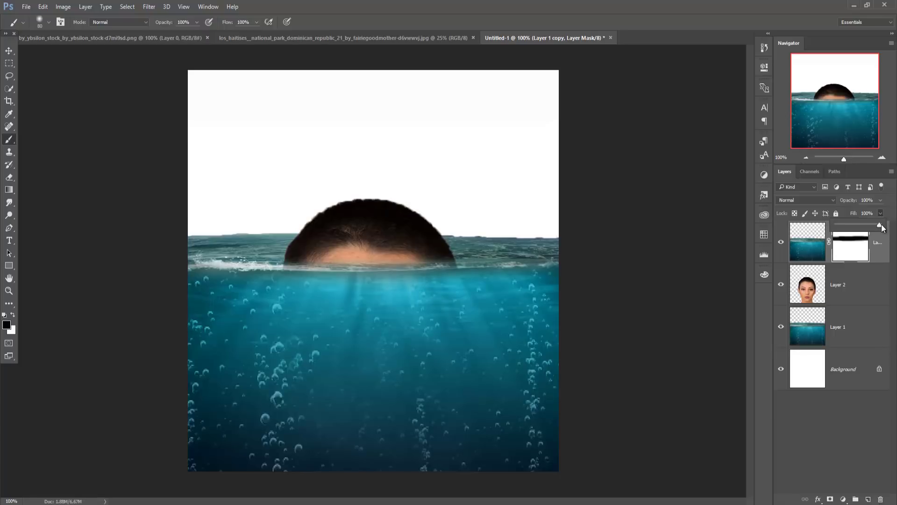
left_click_drag(878, 226, 857, 228)
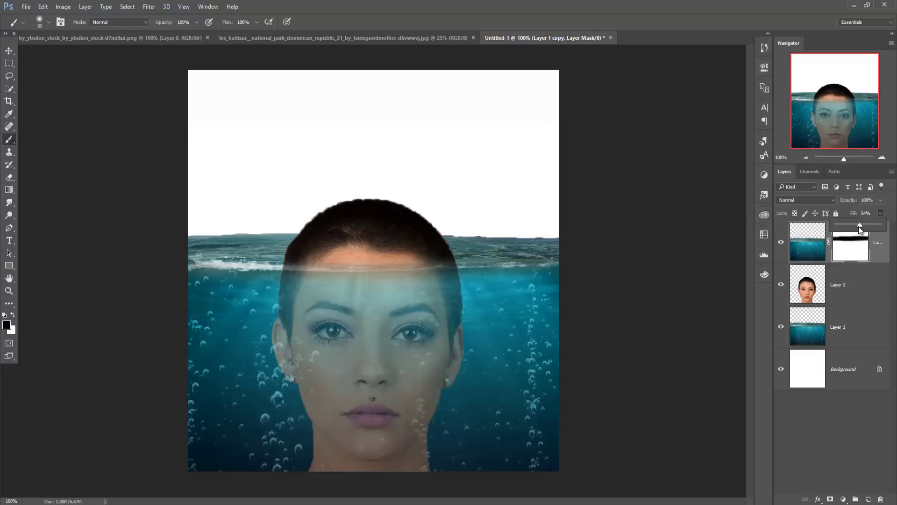
left_click(833, 291)
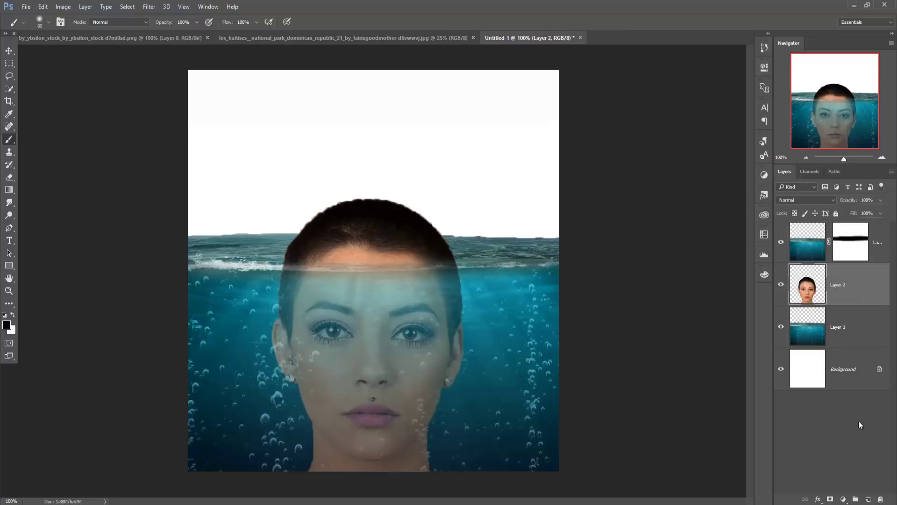
Mask the face layer with a black brush, hiding the hair and forehead strip at the waterline.
left_click(830, 499)
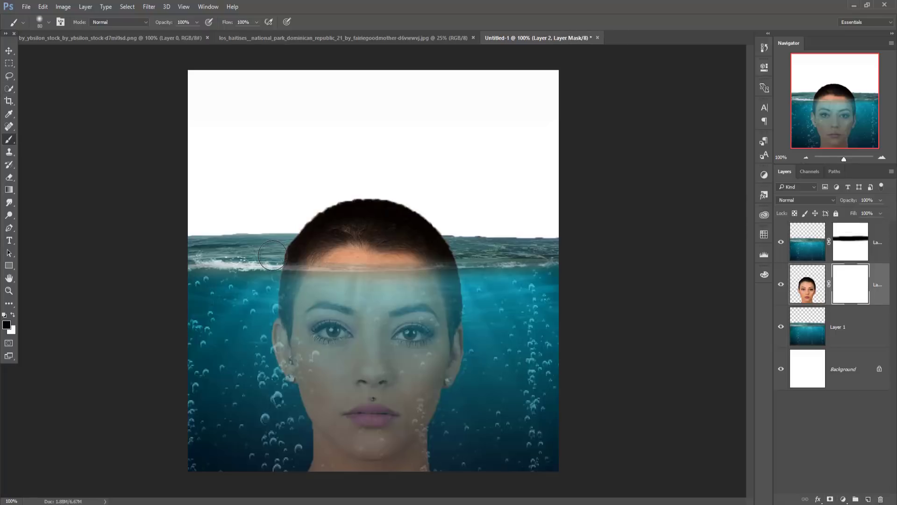
key("bracketleft")
key("bracketleft")
mouse_move(277, 260)
left_mouse_down()
mouse_move(340, 268)
mouse_move(491, 260)
left_mouse_up()
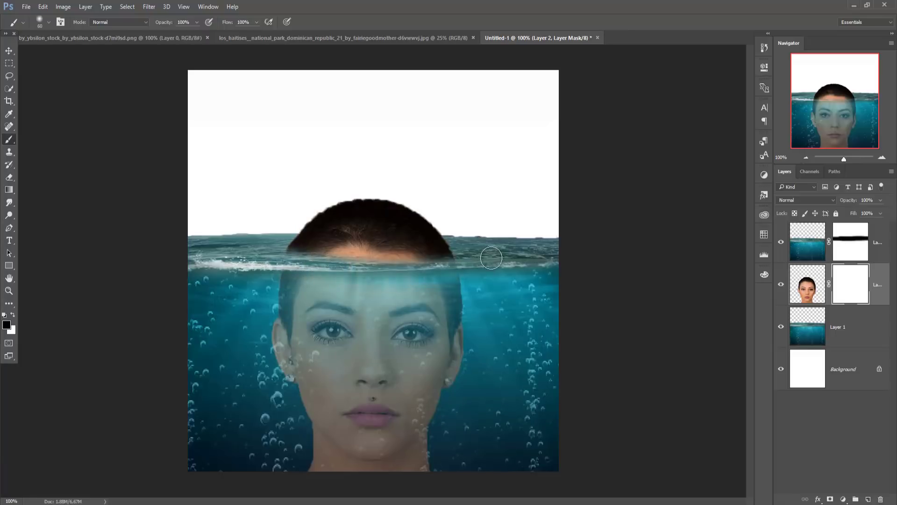
key("x")
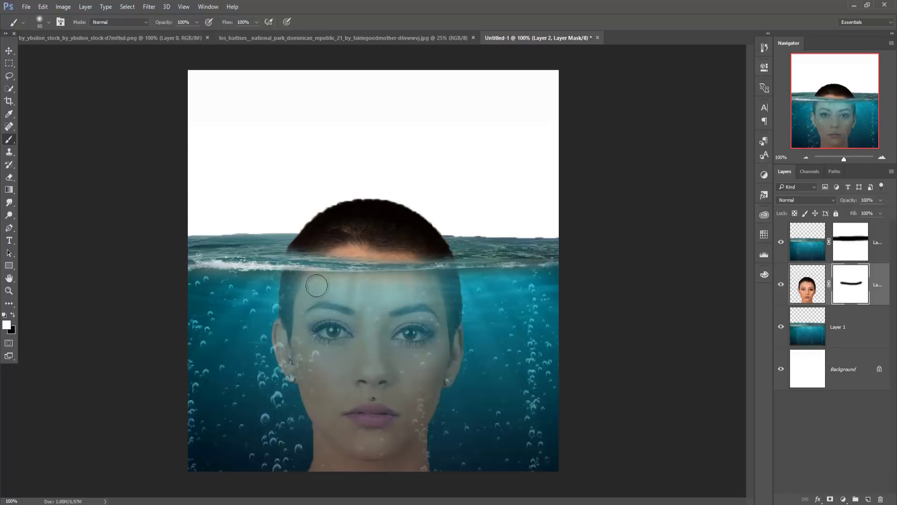
left_click(14, 315)
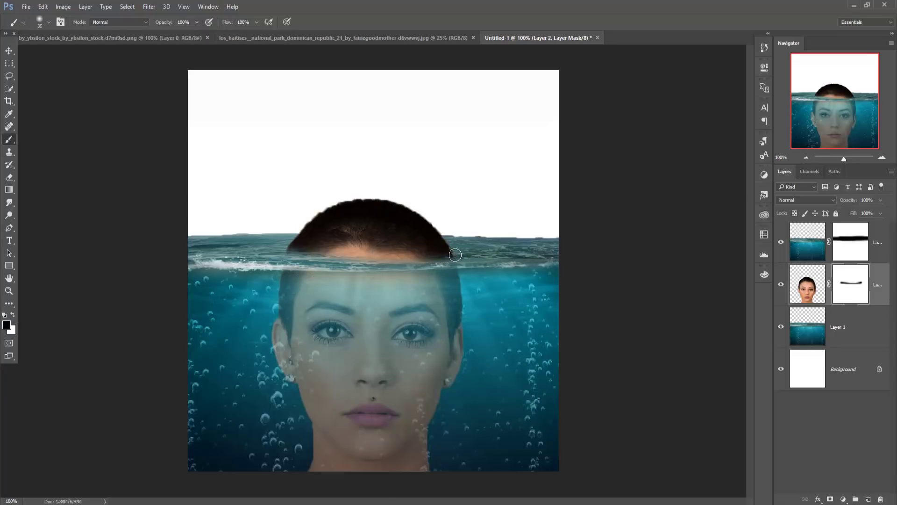
key("bracketleft")
left_click_drag(424, 259, 215, 260)
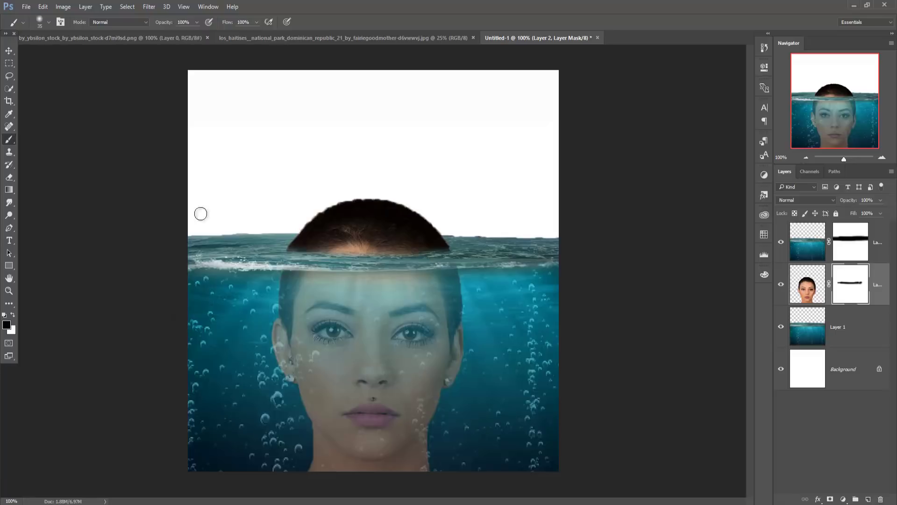
left_click(13, 314)
left_click(12, 314)
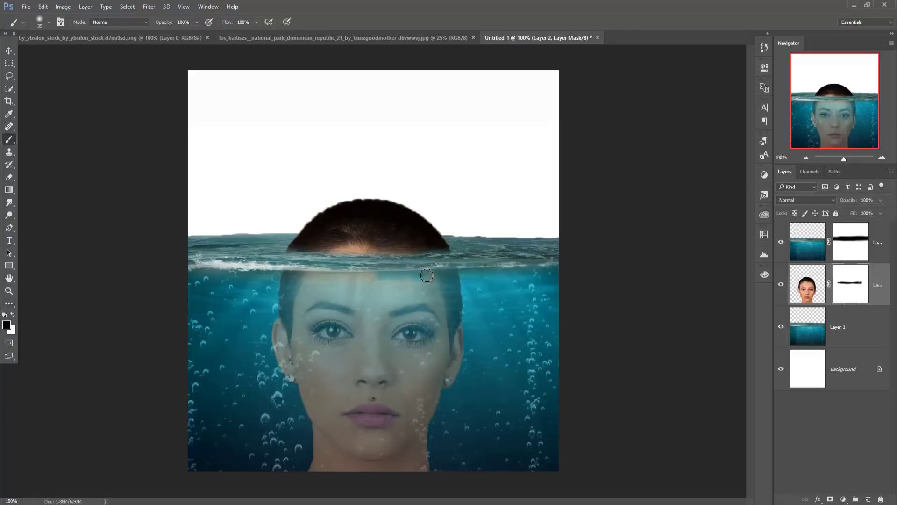
left_click(12, 315)
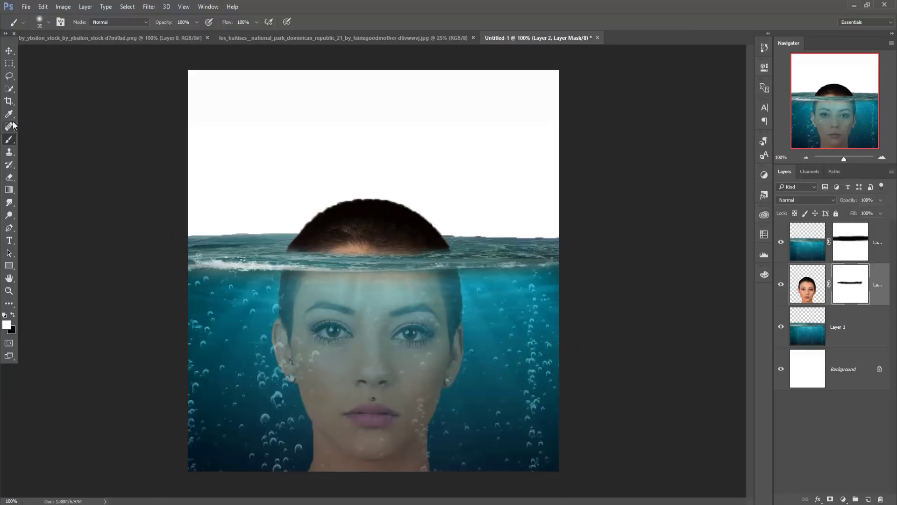
left_click(9, 51)
Apply a Camera Raw Filter to the face, lowering Vibrance and raising Clarity.
key("x")
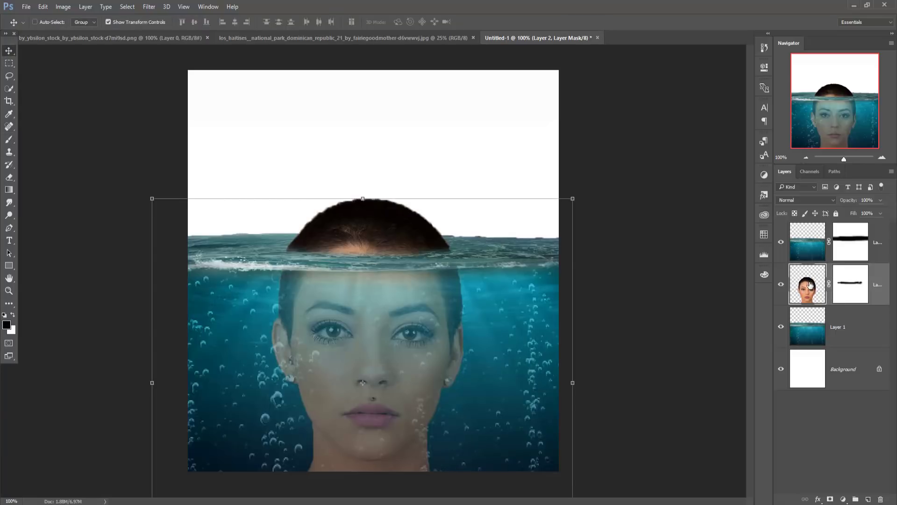
left_click(807, 284)
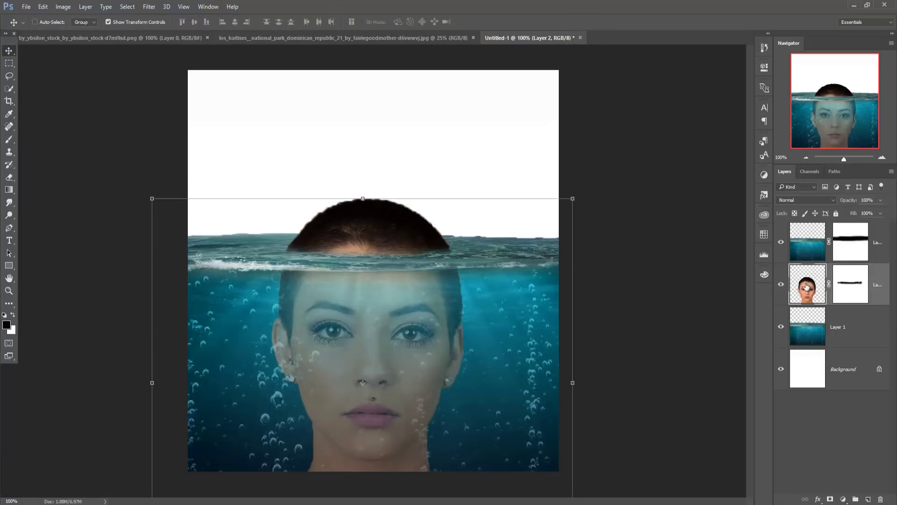
left_click(149, 6)
left_click(169, 63)
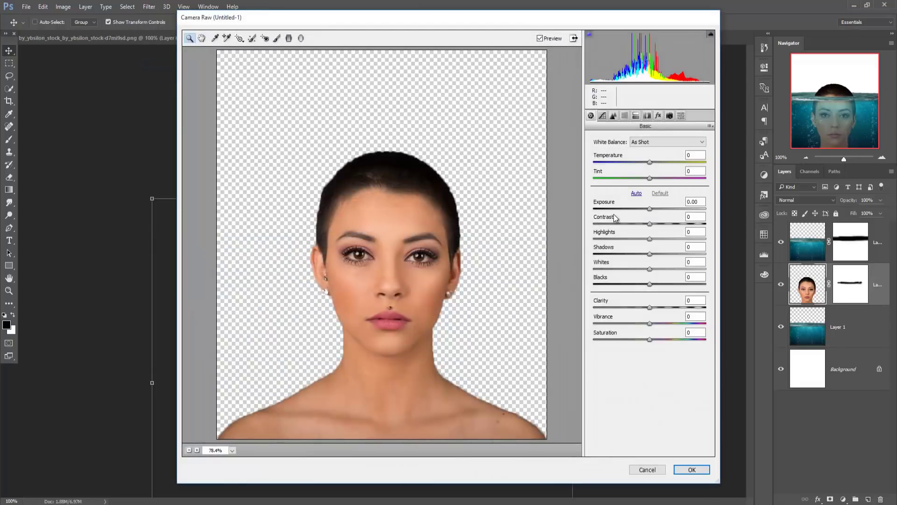
mouse_move(649, 324)
left_mouse_down()
mouse_move(626, 324)
mouse_move(638, 340)
left_mouse_up()
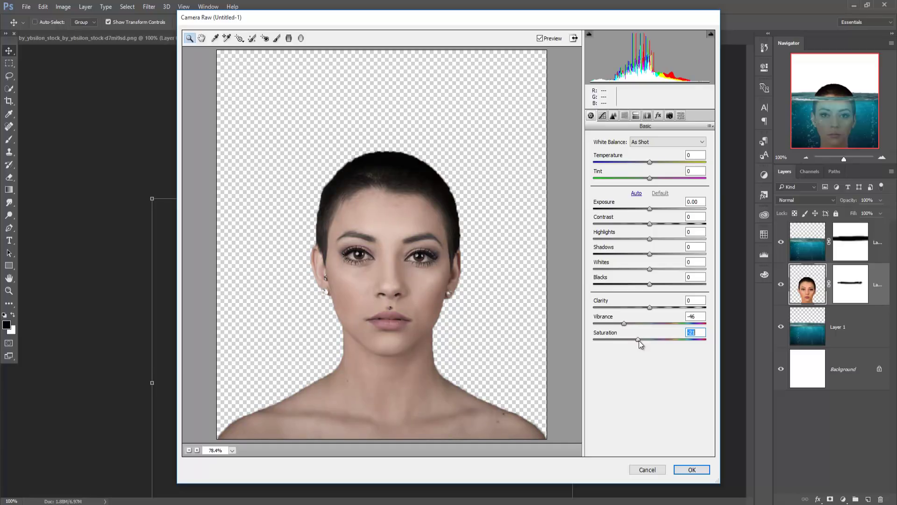
left_click(650, 307)
left_click_drag(650, 307, 673, 307)
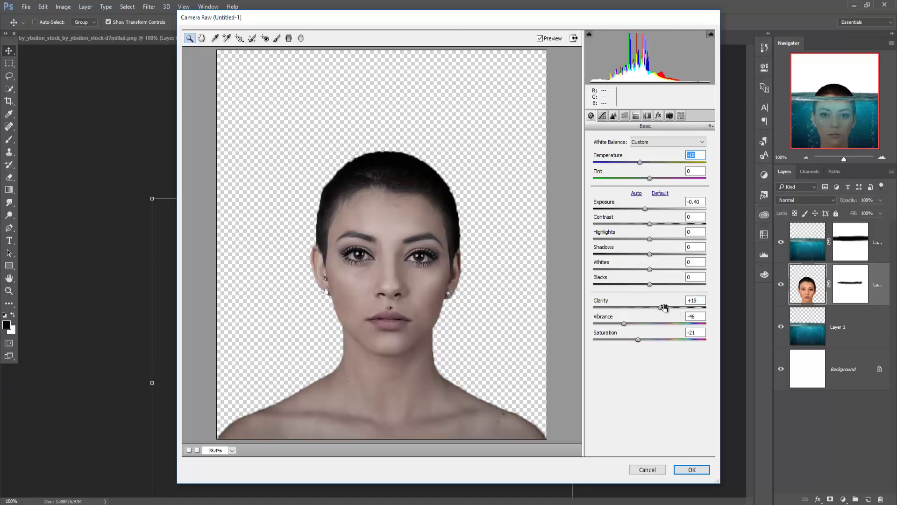
left_click(691, 469)
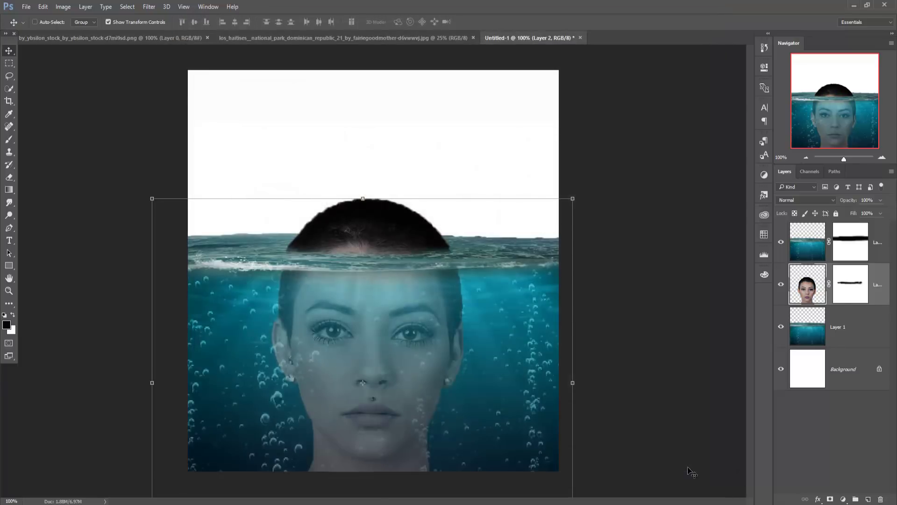
Apply Viveza 2 with softer structure and more contrast, then merge it into the face layer.
left_click(149, 6)
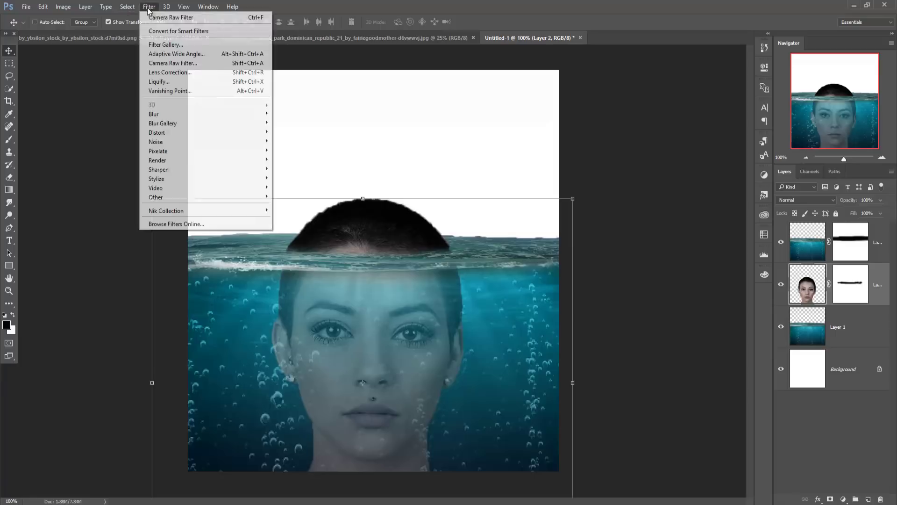
mouse_move(166, 210)
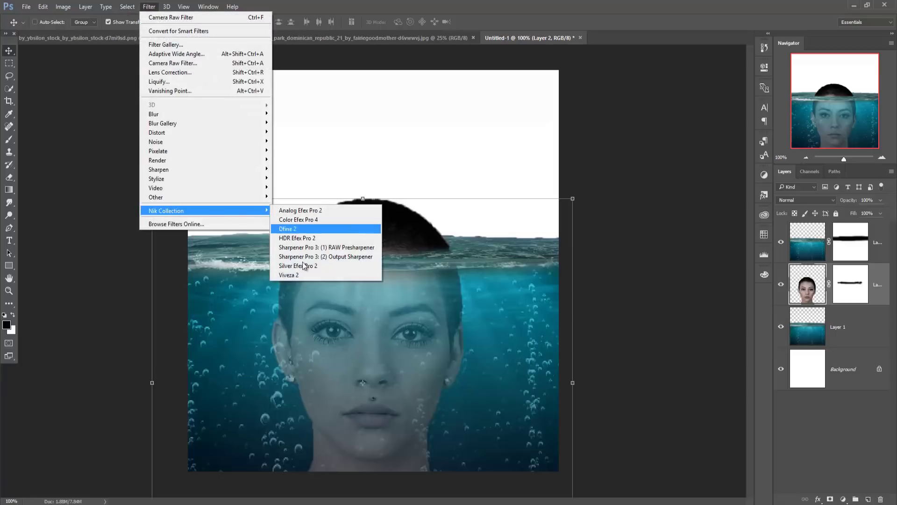
left_click(299, 274)
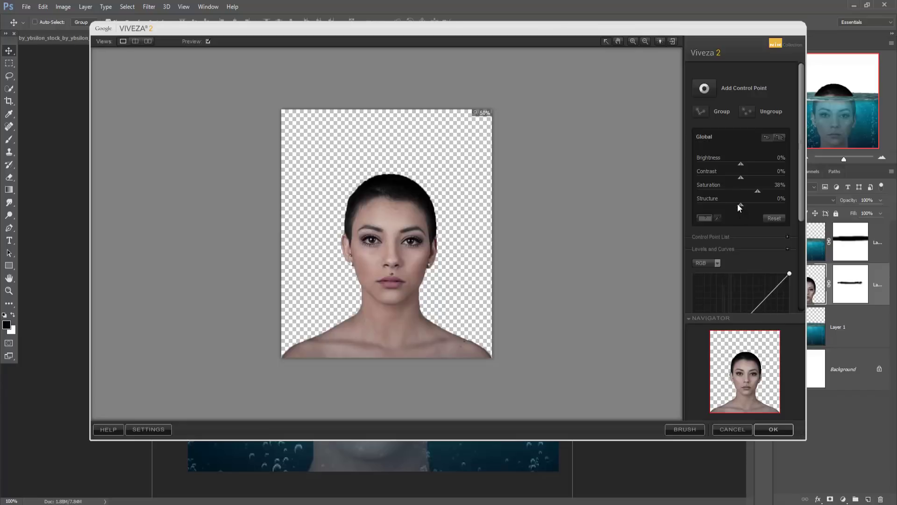
left_click_drag(738, 204, 734, 204)
left_click_drag(742, 176, 757, 177)
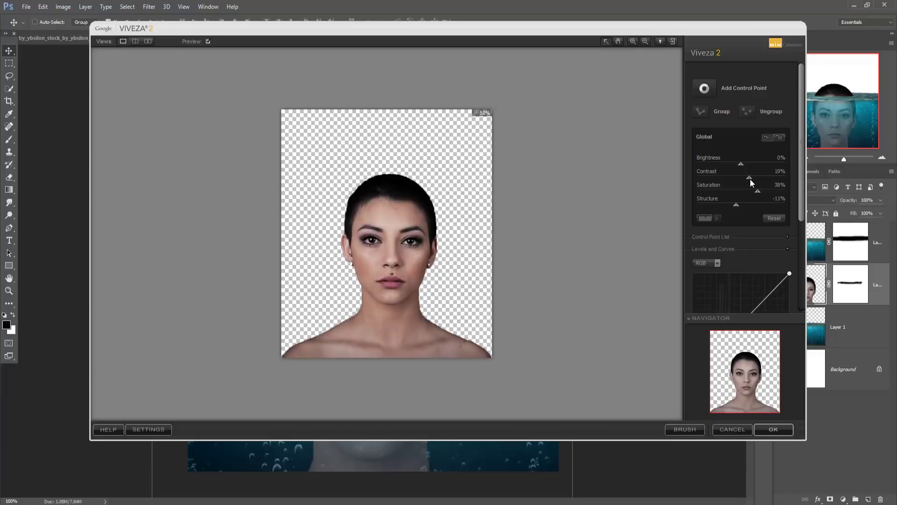
left_click(774, 434)
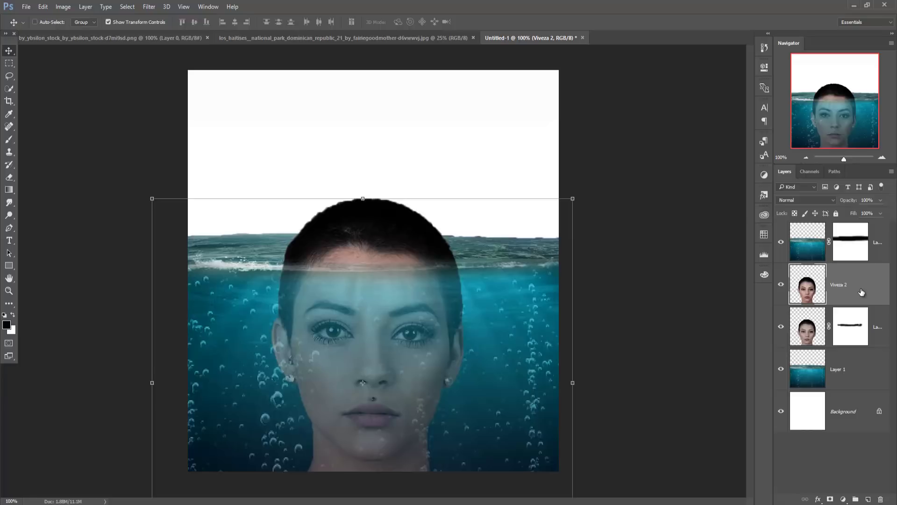
key("ctrl+e")
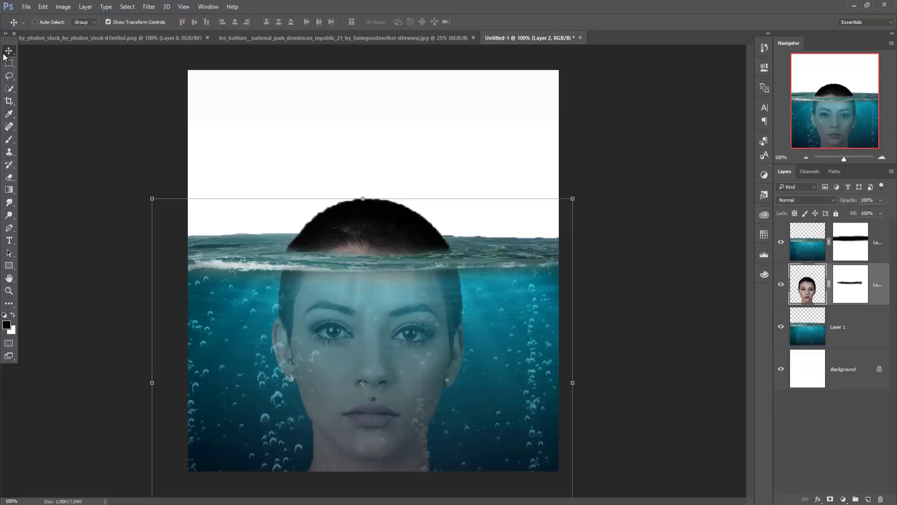
In the Los Haitises photo, select the island to its waterline, excluding the hillside, including the small rock.
left_click(330, 38)
left_click(9, 89)
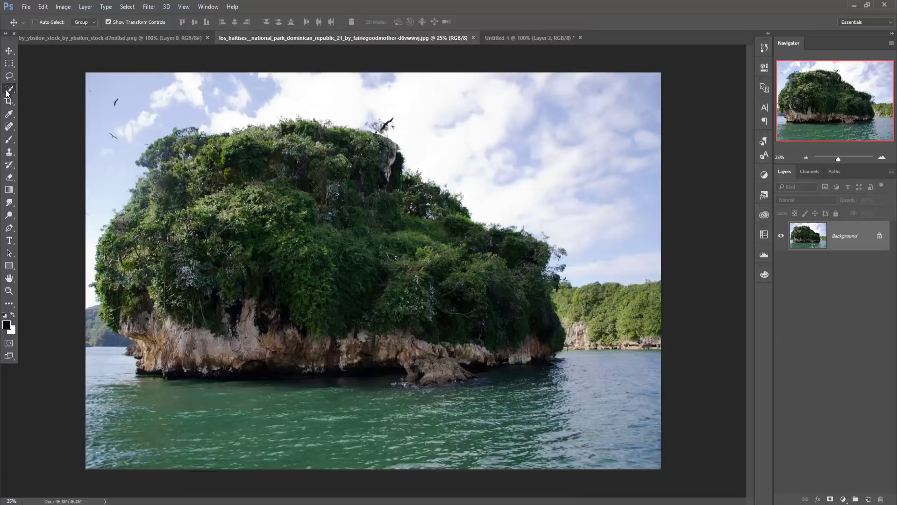
mouse_move(180, 145)
left_mouse_down()
mouse_move(121, 241)
mouse_move(106, 316)
mouse_move(310, 359)
mouse_move(551, 343)
mouse_move(558, 332)
mouse_move(525, 248)
mouse_move(486, 240)
mouse_move(442, 213)
mouse_move(374, 140)
mouse_move(255, 138)
left_mouse_up()
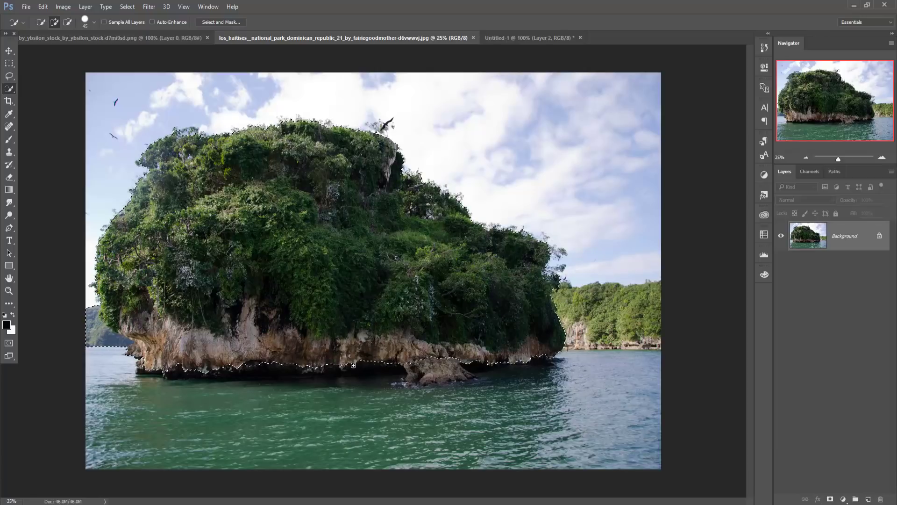
left_click_drag(357, 364, 308, 367)
left_click_drag(196, 373, 157, 371)
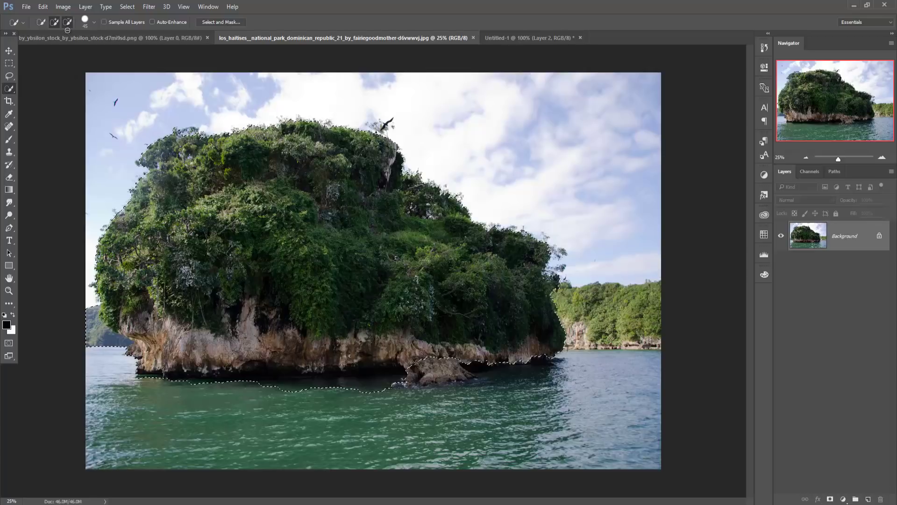
left_click(67, 22)
left_click_drag(95, 301, 105, 332)
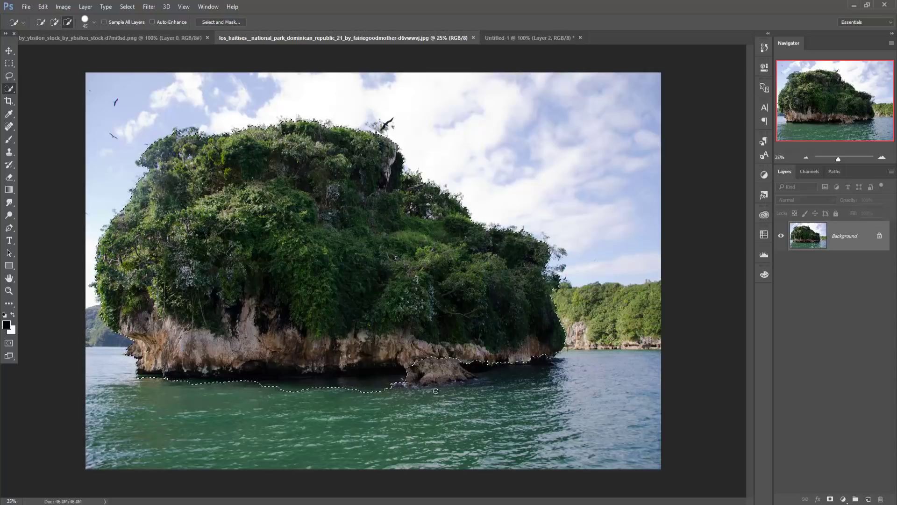
left_click(55, 22)
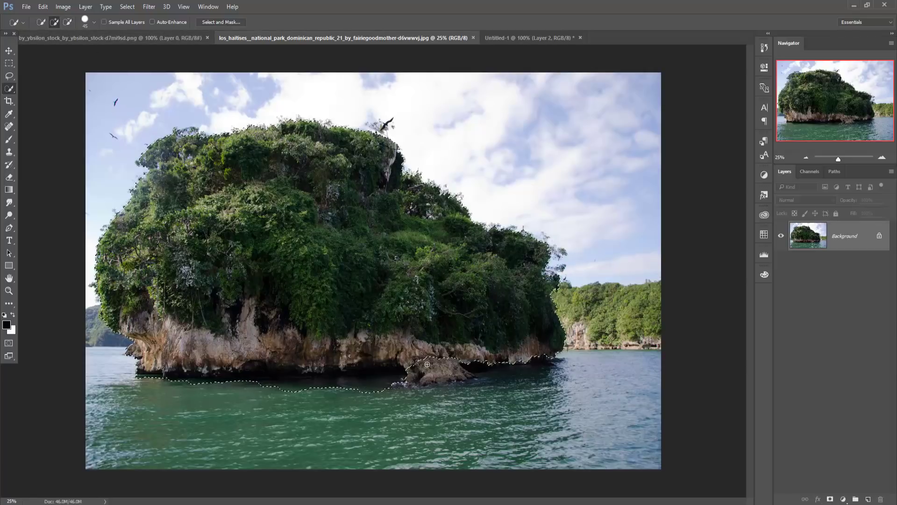
left_click_drag(405, 373, 482, 370)
left_click(9, 50)
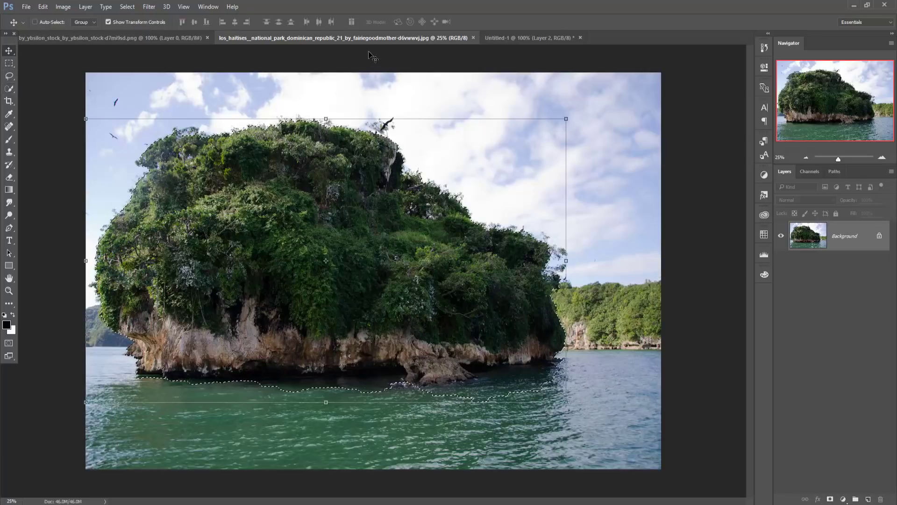
Drag the selected island into the Untitled-1 composite and close the island photo.
left_click_drag(368, 39, 614, 90)
left_click_drag(607, 210, 377, 190)
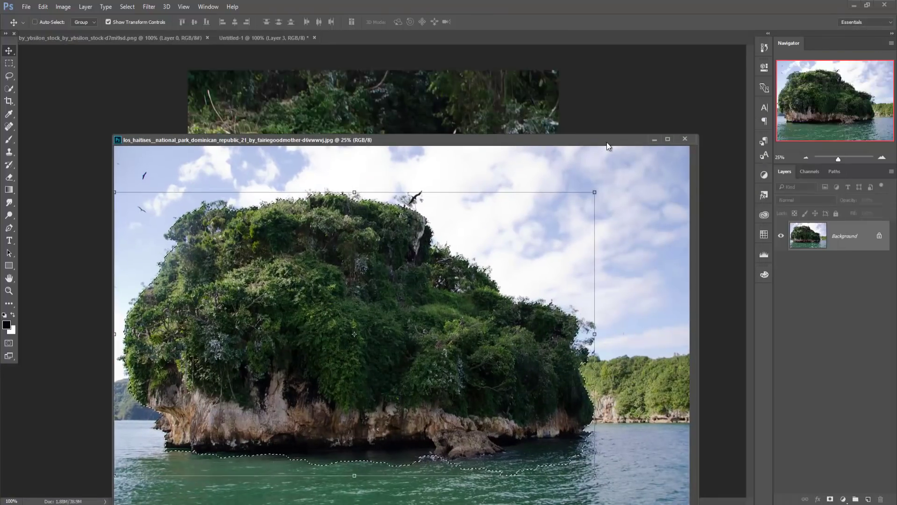
left_click(685, 140)
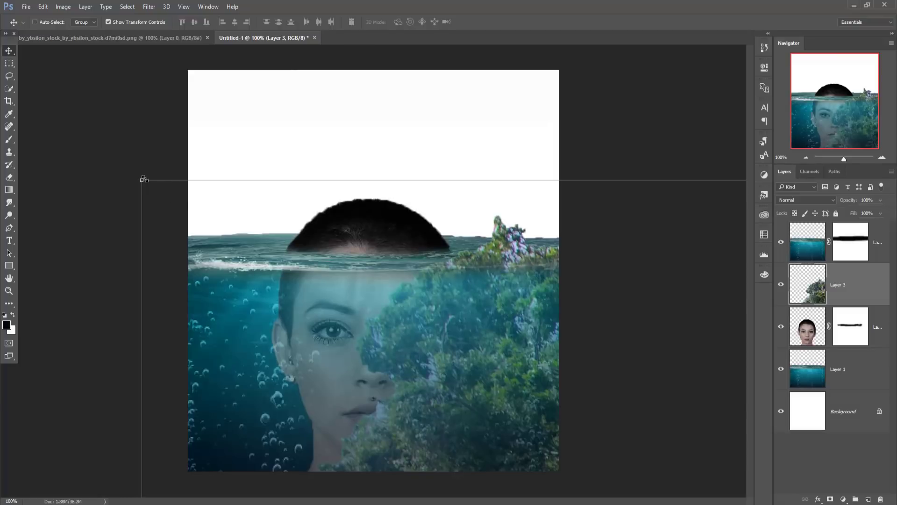
Scale the island down and rest it on the waterline above the woman's head.
mouse_move(143, 179)
left_mouse_down()
mouse_move(506, 396)
mouse_move(407, 275)
left_mouse_up()
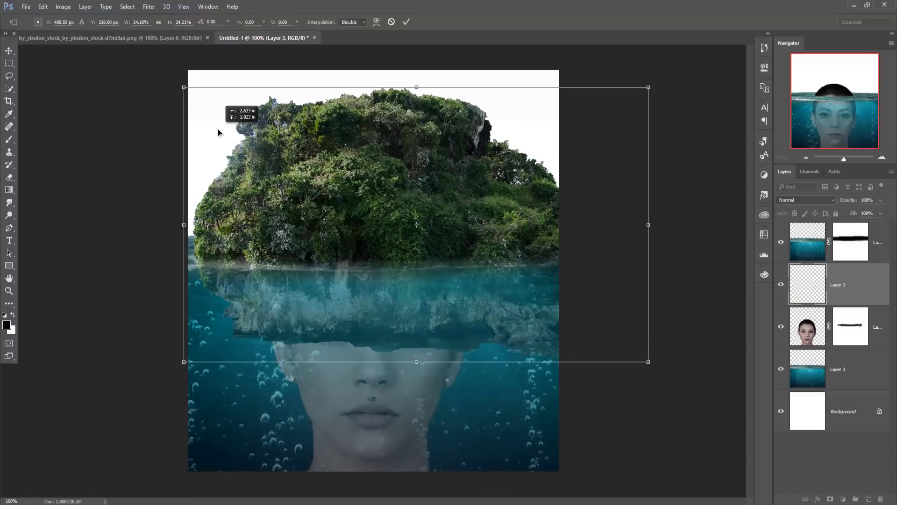
mouse_move(407, 274)
left_mouse_down()
mouse_move(195, 116)
mouse_move(287, 165)
left_mouse_up()
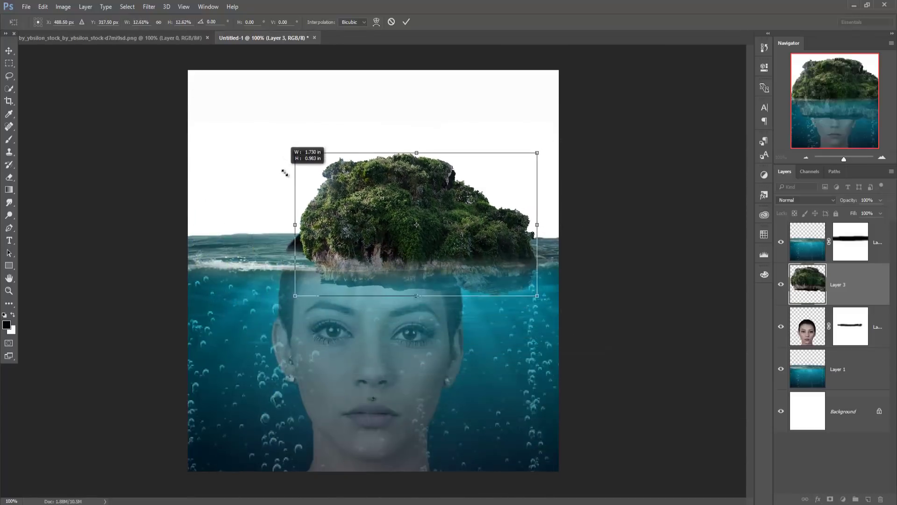
left_click_drag(421, 185, 382, 188)
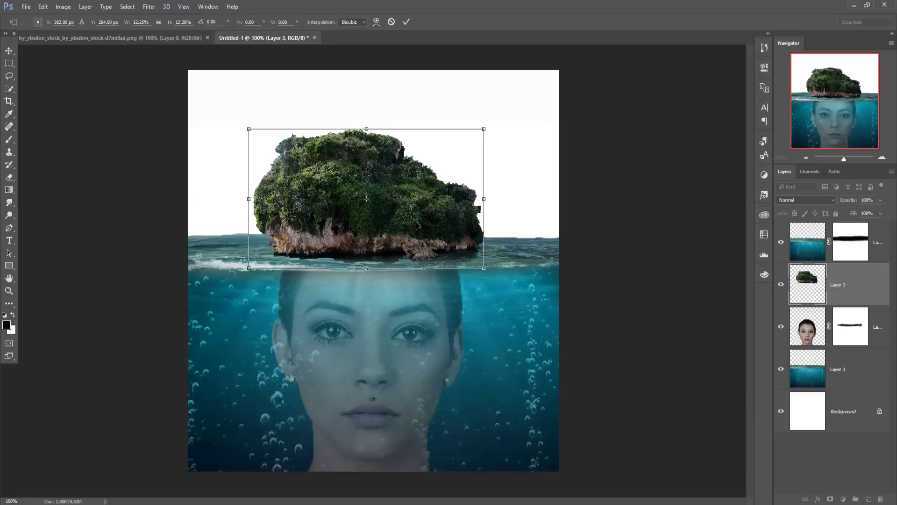
left_click_drag(393, 191, 400, 207)
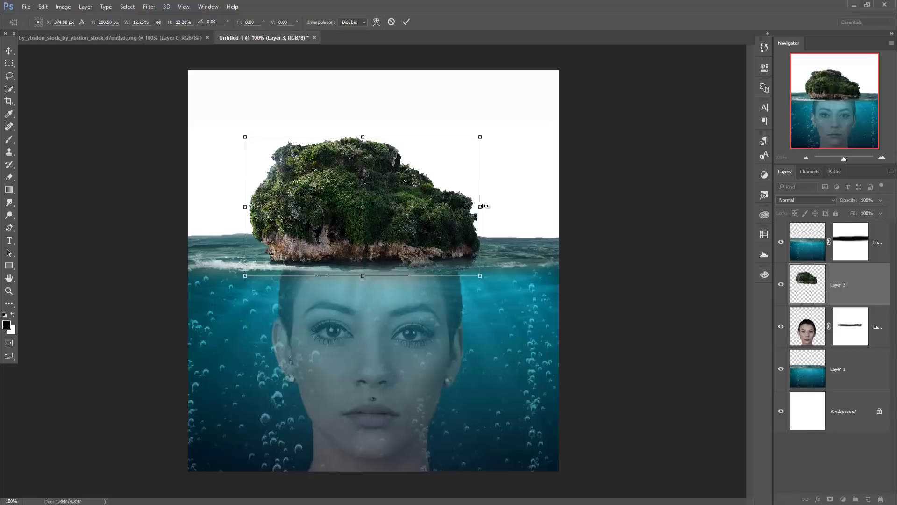
left_click_drag(482, 206, 477, 206)
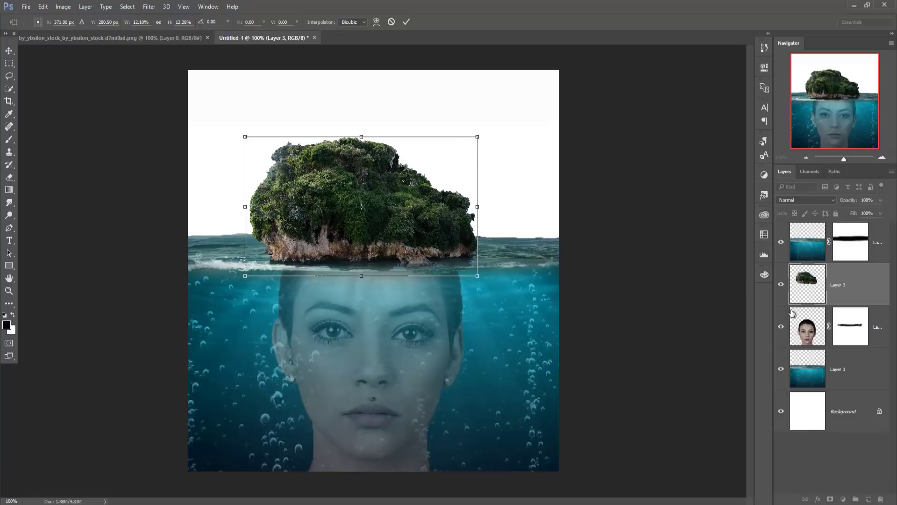
left_click(406, 22)
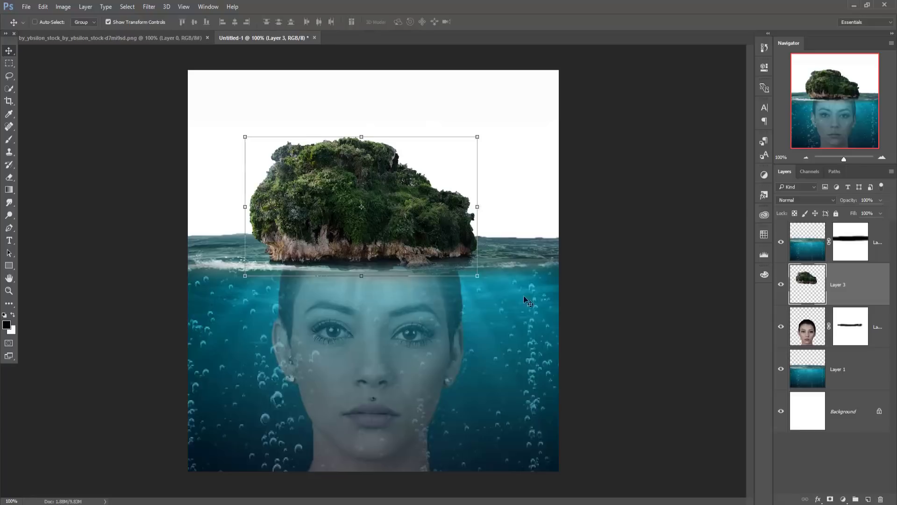
Nudge the face layer (Layer 2) slightly upward, then reselect the island layer (Layer 3).
left_click(802, 324)
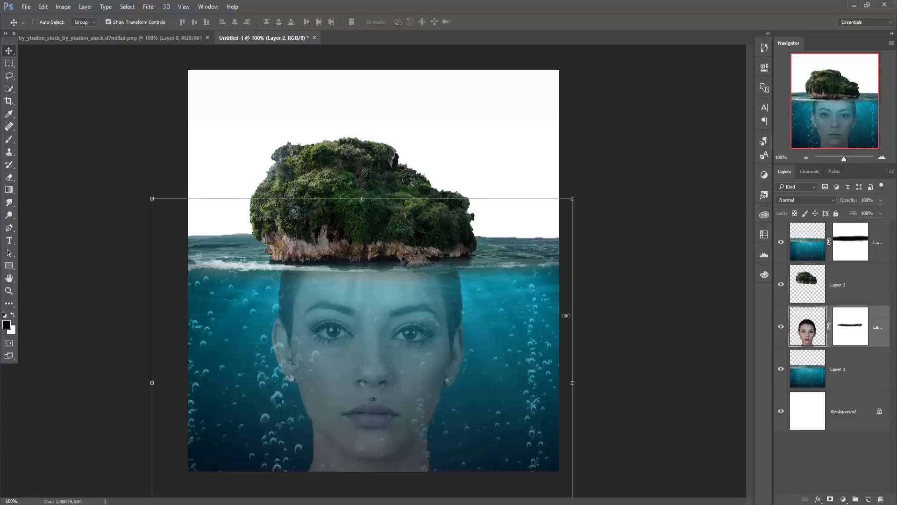
left_click_drag(446, 326, 443, 306)
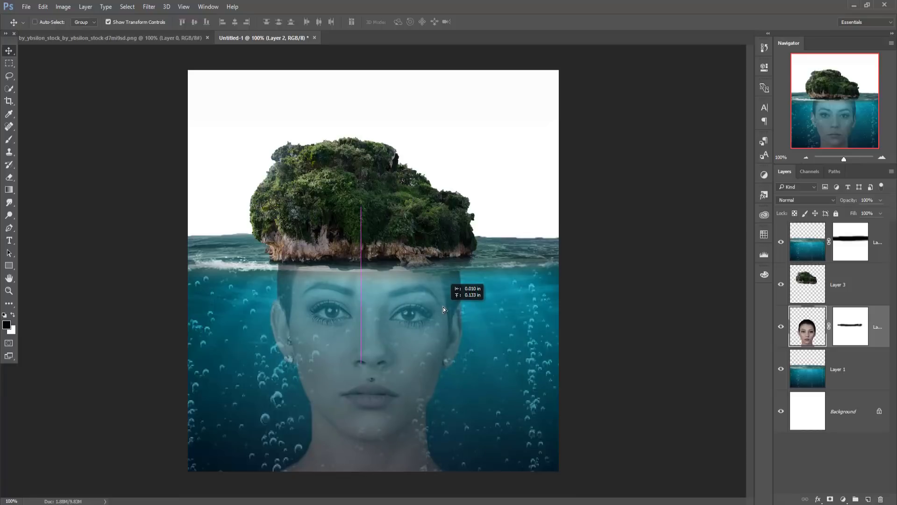
left_click_drag(443, 306, 443, 302)
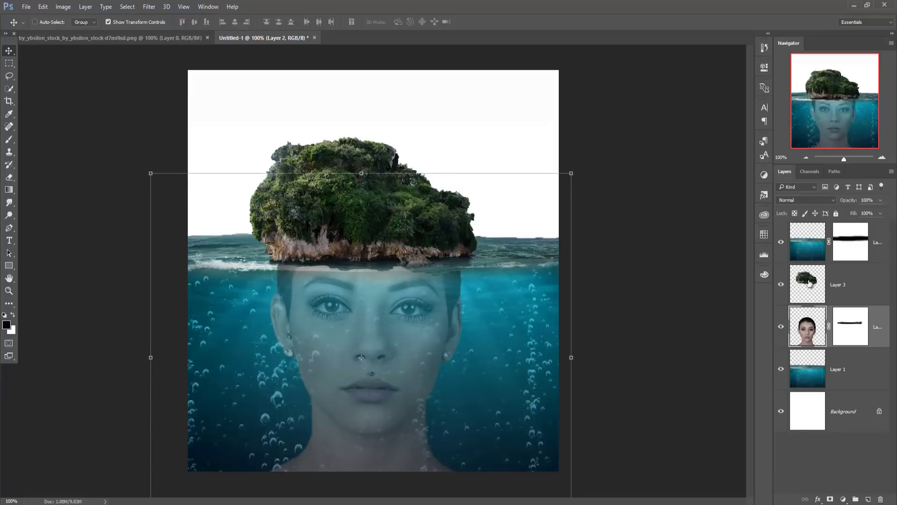
left_click(810, 283)
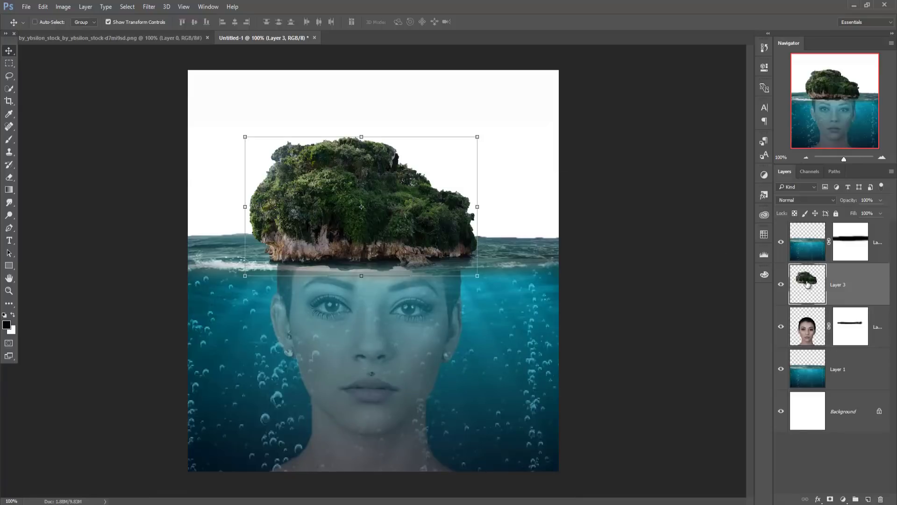
left_click(804, 325)
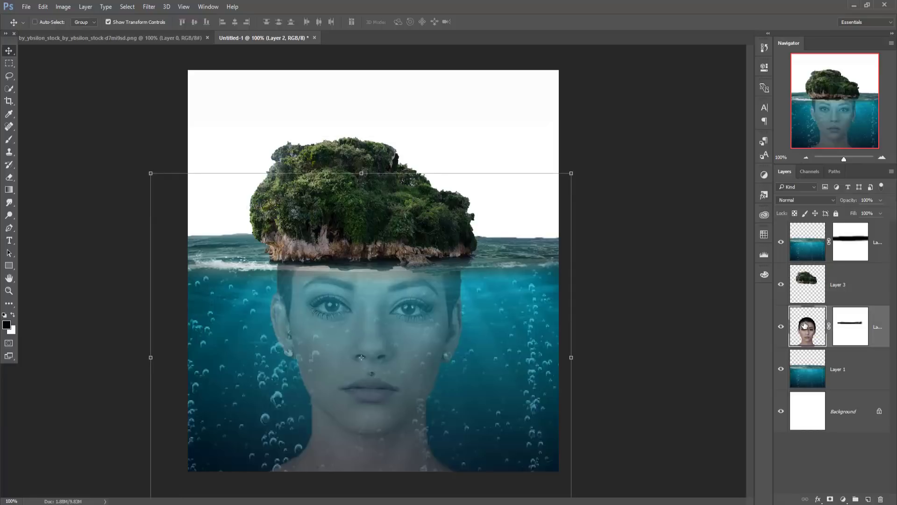
left_click(797, 287)
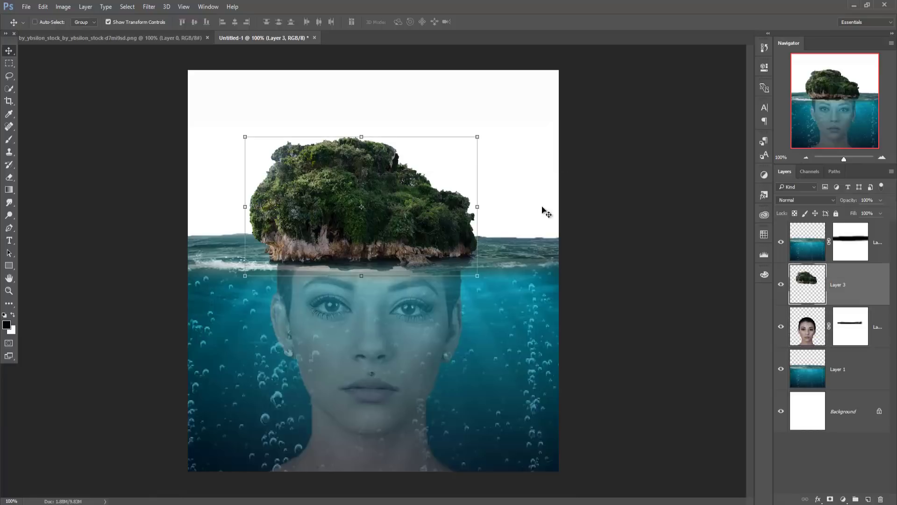
Warp the island via Edit > Transform > Warp, pulling its left and right sides inward.
left_click(43, 6)
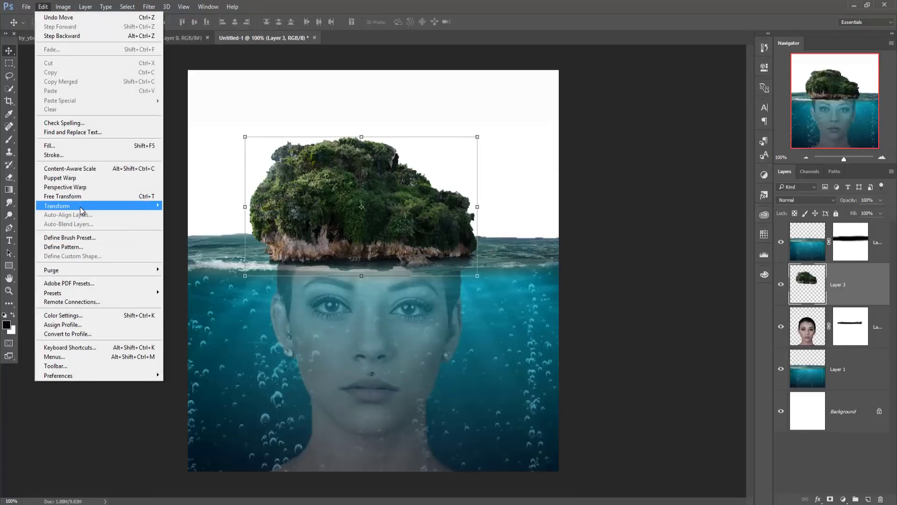
left_click(240, 267)
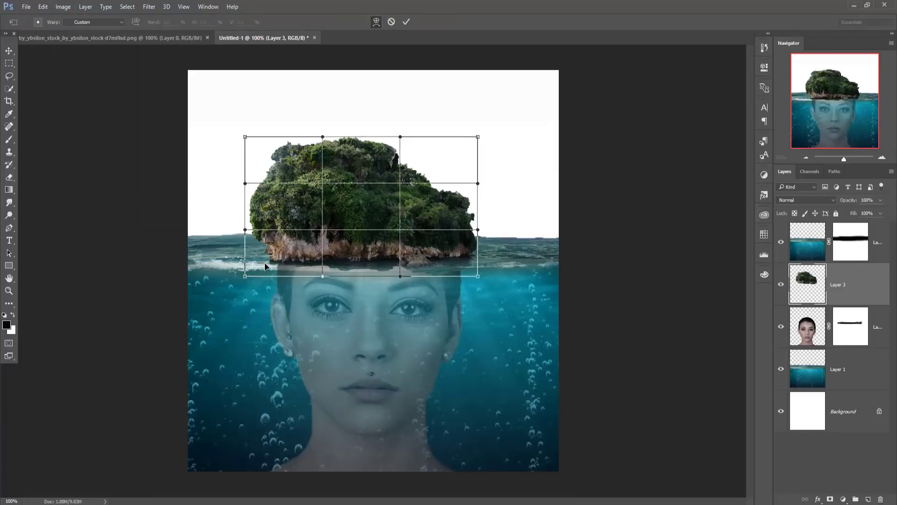
left_click_drag(270, 264, 278, 263)
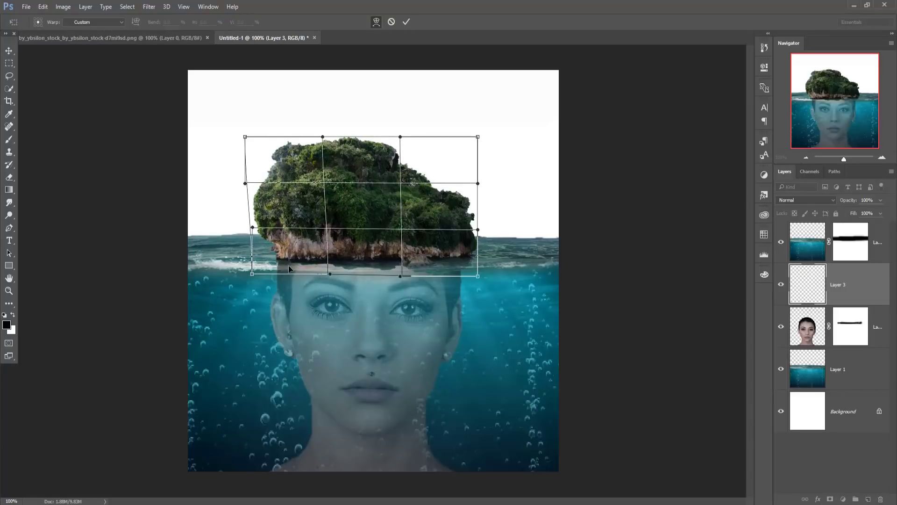
left_click_drag(472, 255, 457, 260)
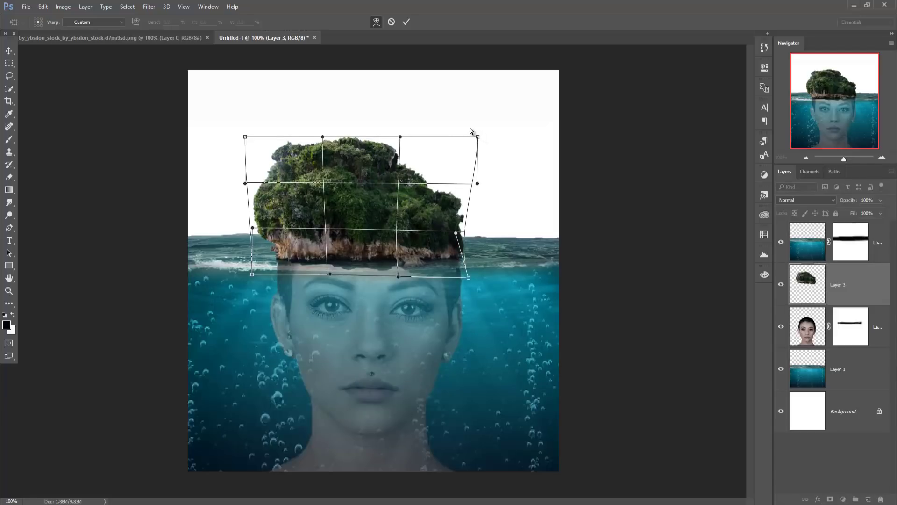
left_click_drag(477, 138, 471, 135)
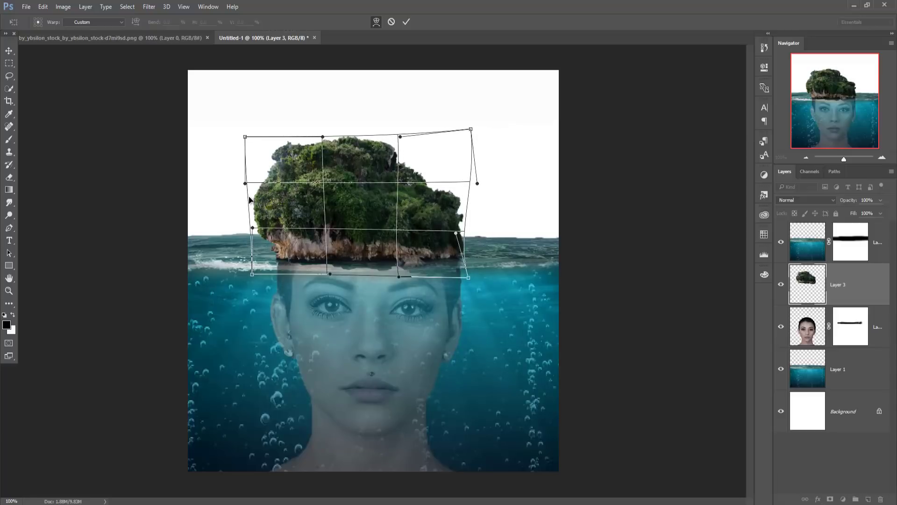
left_click_drag(250, 207, 251, 206)
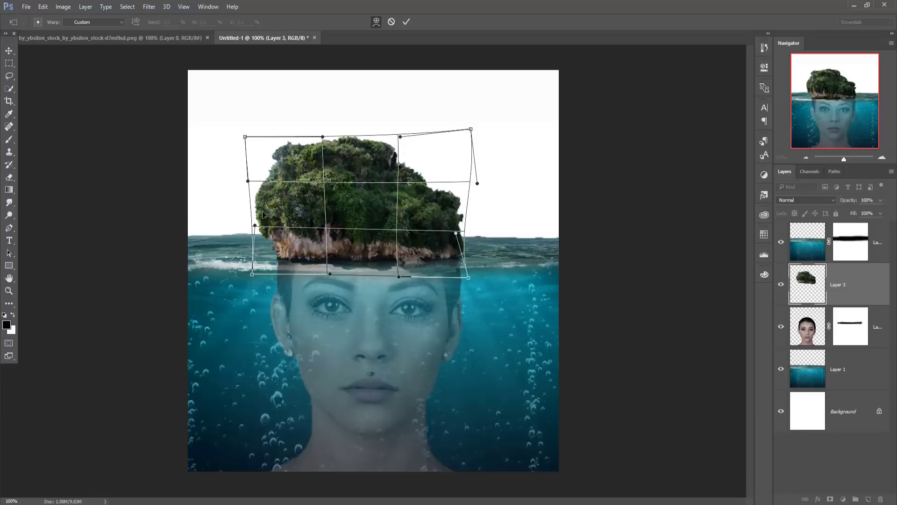
left_click(404, 22)
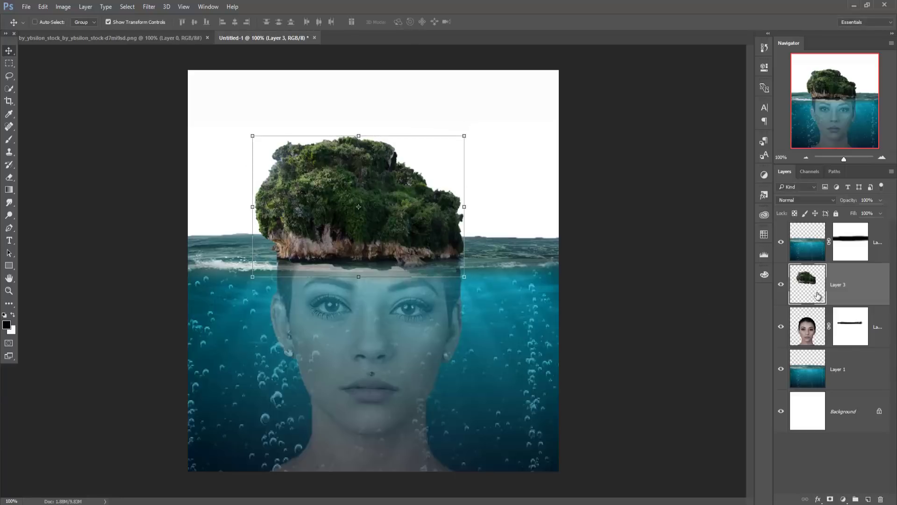
Add a mask to the island layer and brush black over the dark band along its base.
left_click(829, 499)
key("x")
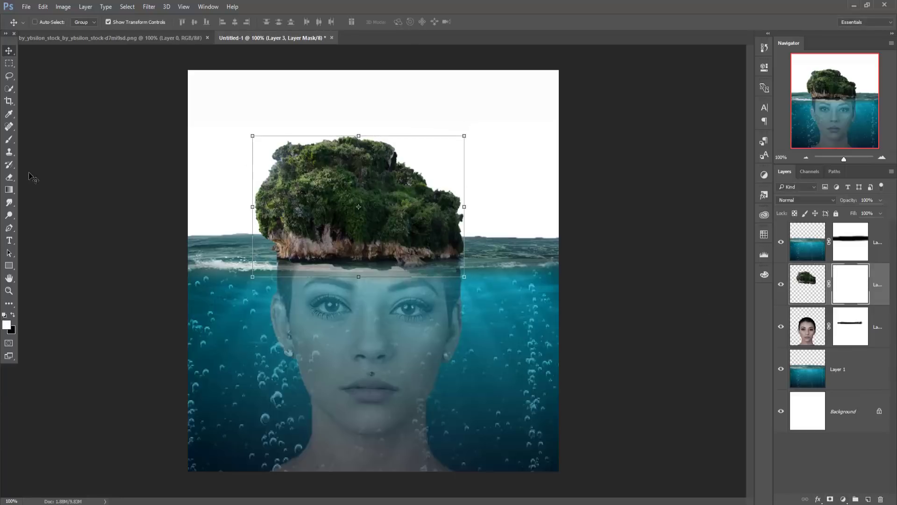
left_click(9, 139)
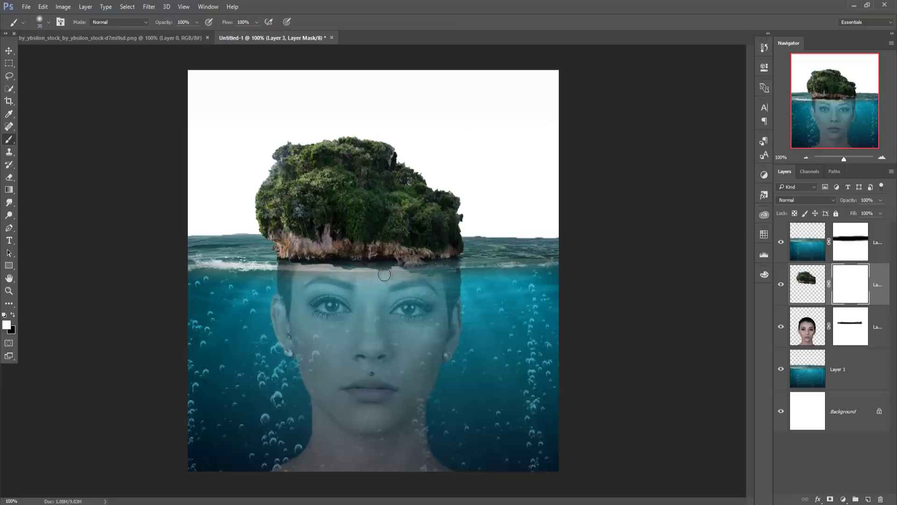
left_click(12, 316)
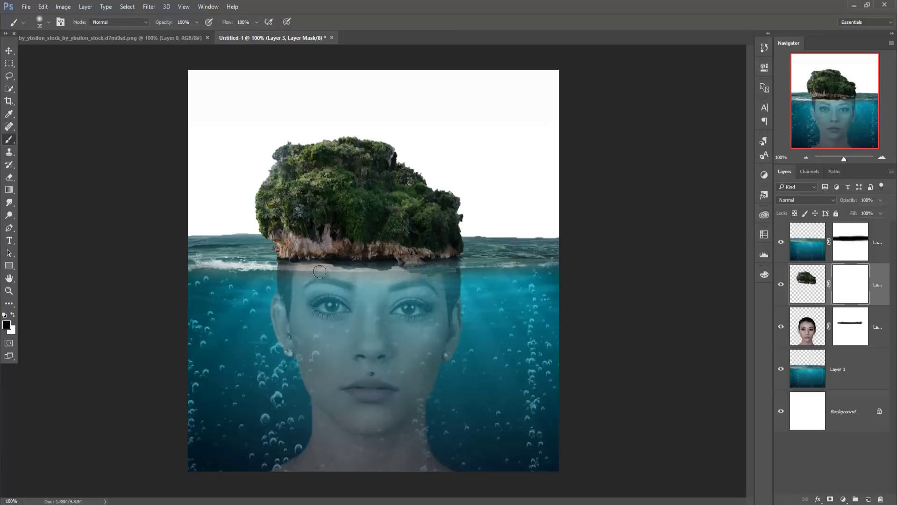
left_click_drag(320, 271, 414, 274)
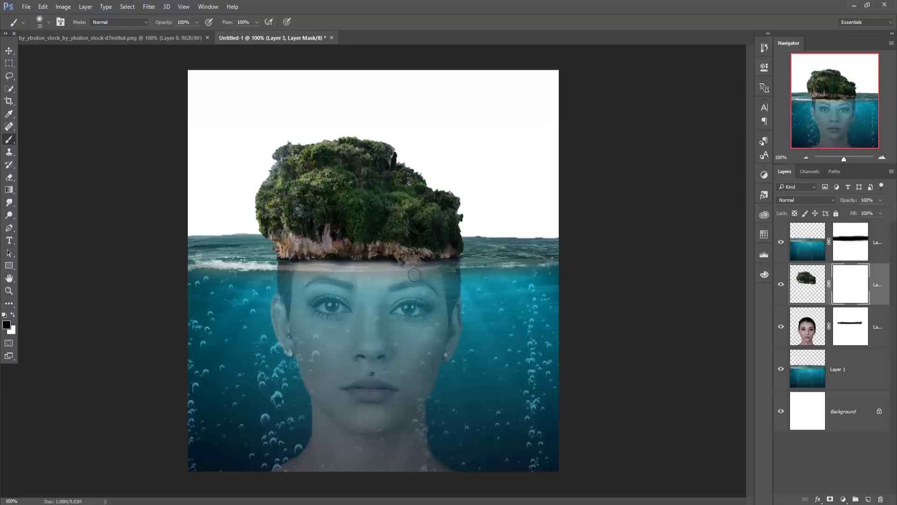
mouse_move(449, 266)
left_mouse_down()
mouse_move(291, 270)
mouse_move(451, 262)
left_mouse_up()
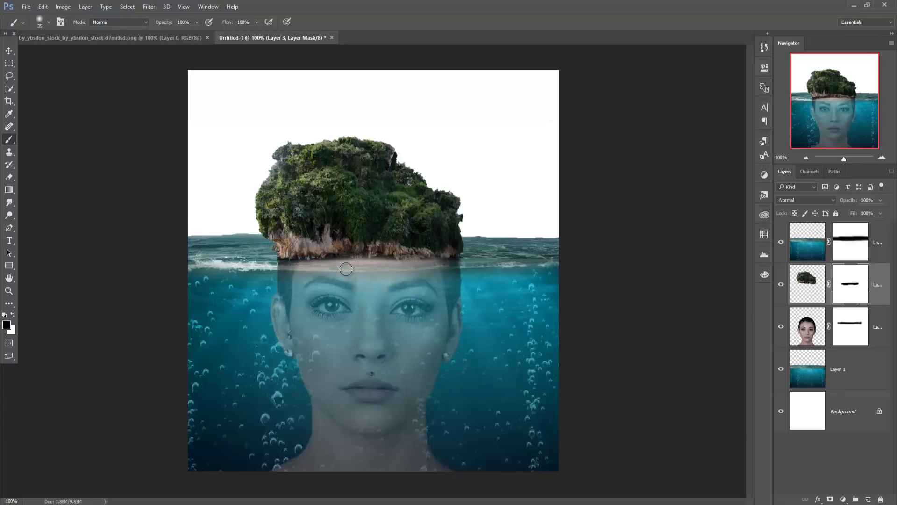
left_click_drag(346, 268, 295, 267)
left_click(859, 239)
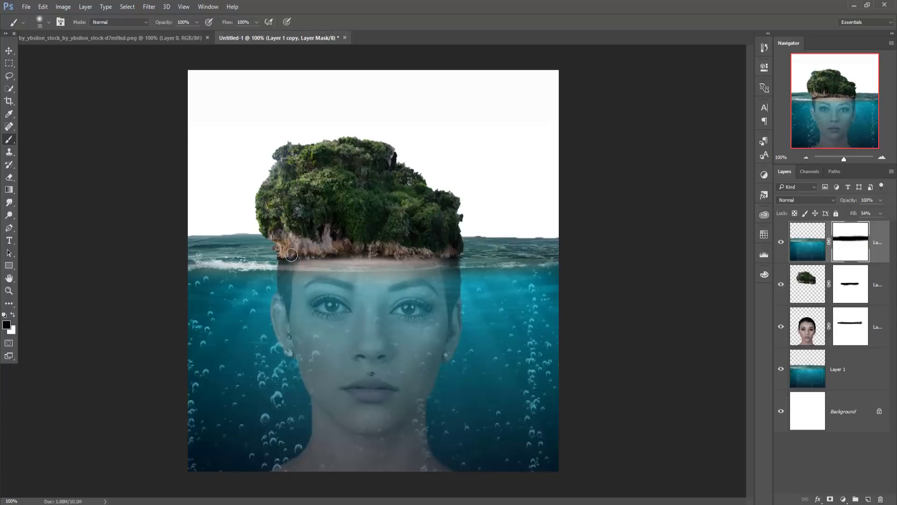
Brush black on the face layer's mask along the waterline to hide the pale beige band.
left_click(843, 331)
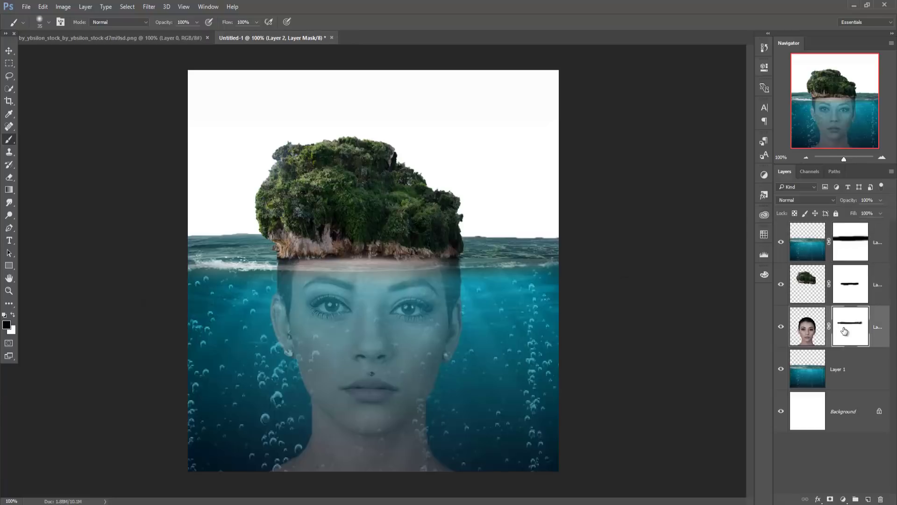
left_click(847, 367)
left_click(847, 332)
mouse_move(287, 260)
left_mouse_down()
mouse_move(467, 254)
mouse_move(256, 253)
left_mouse_up()
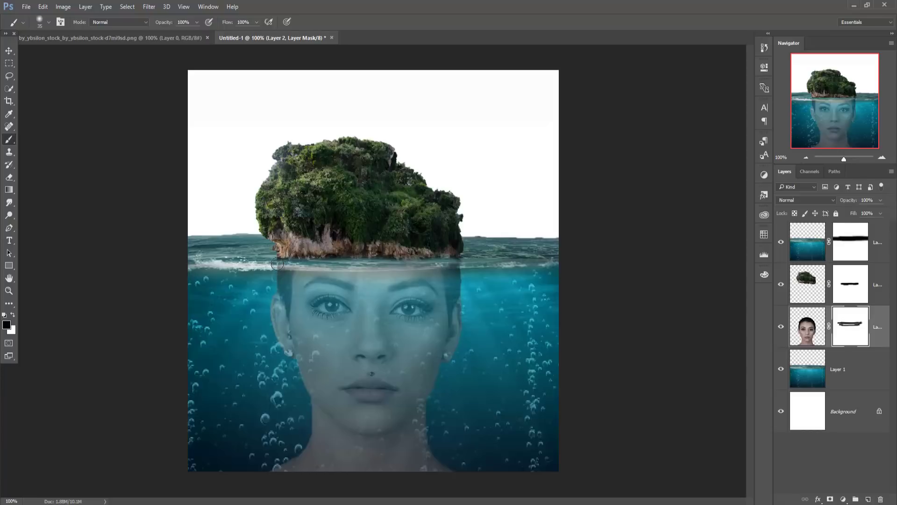
left_click_drag(277, 263, 472, 258)
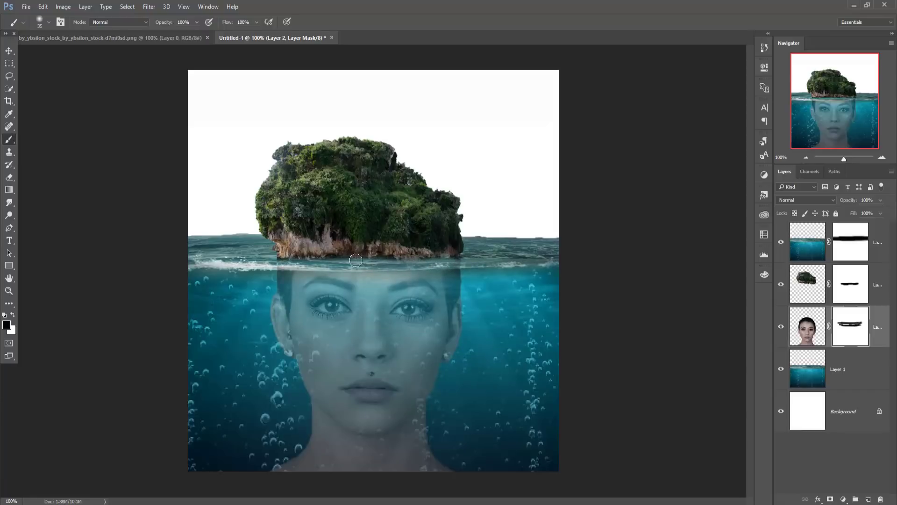
mouse_move(355, 260)
left_mouse_down()
mouse_move(243, 261)
mouse_move(429, 263)
mouse_move(187, 252)
left_mouse_up()
Drag the stormy sky image into the composite as a new layer.
left_click(8, 54)
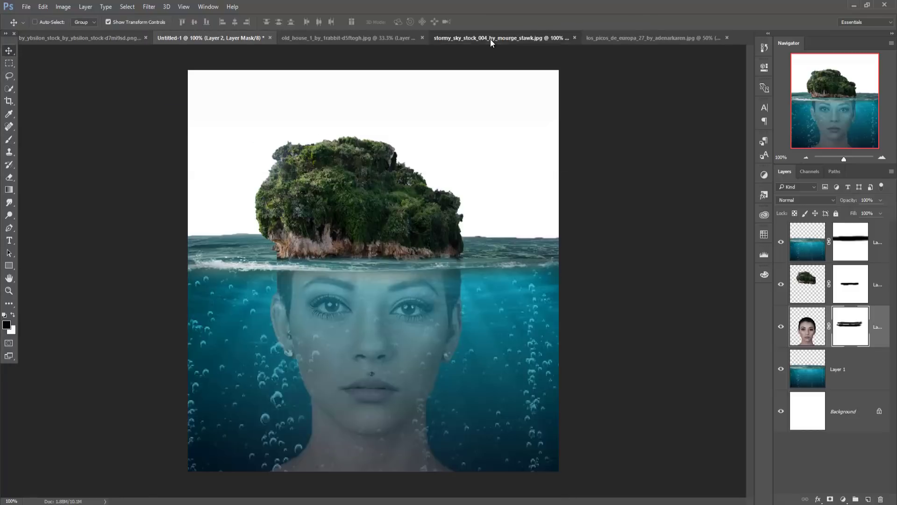
left_click(489, 38)
mouse_move(492, 37)
left_mouse_down()
mouse_move(490, 73)
mouse_move(595, 90)
left_mouse_up()
left_click_drag(498, 152, 500, 150)
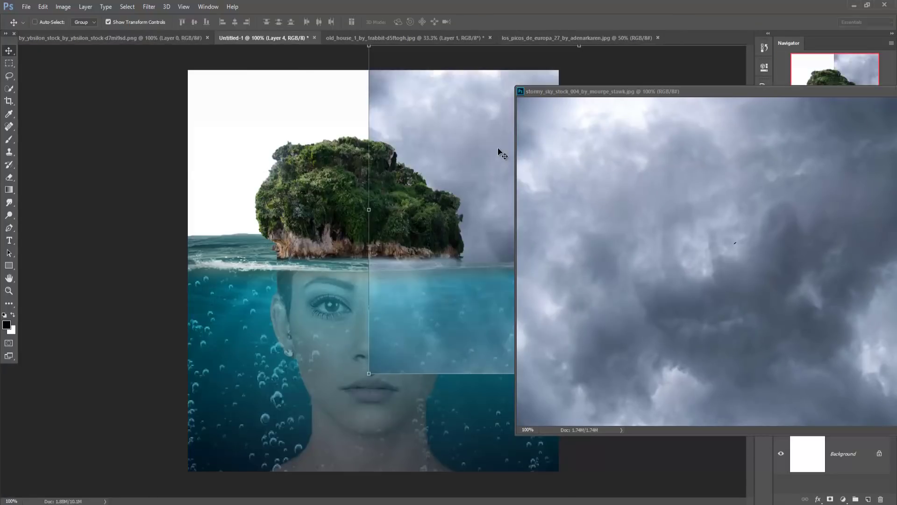
left_click_drag(847, 96, 673, 141)
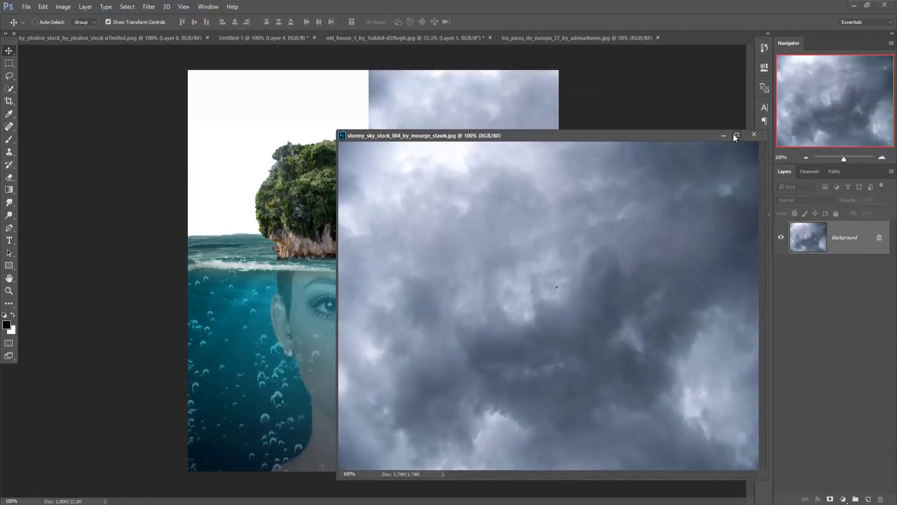
left_click(753, 135)
left_click_drag(525, 168, 443, 192)
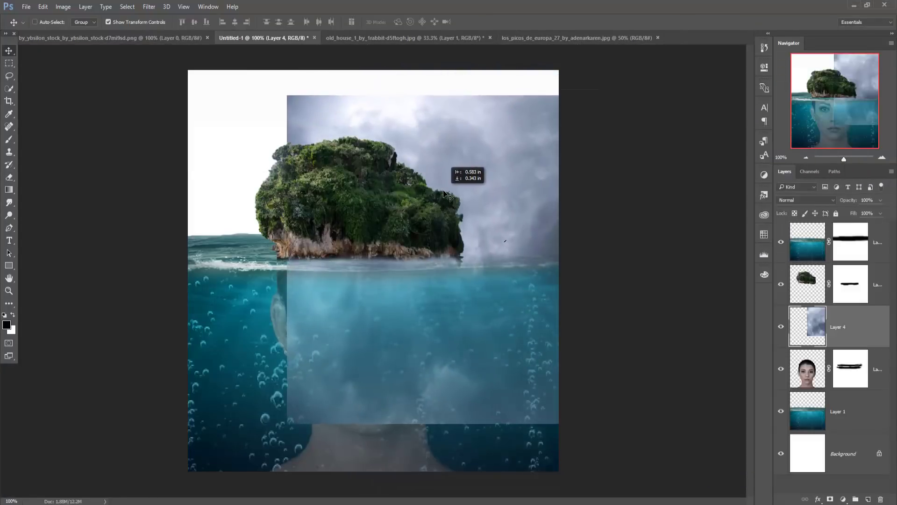
Stretch the sky across the top of the canvas and move it beneath the water layer.
key("ctrl+t")
left_click_drag(287, 96, 420, 200)
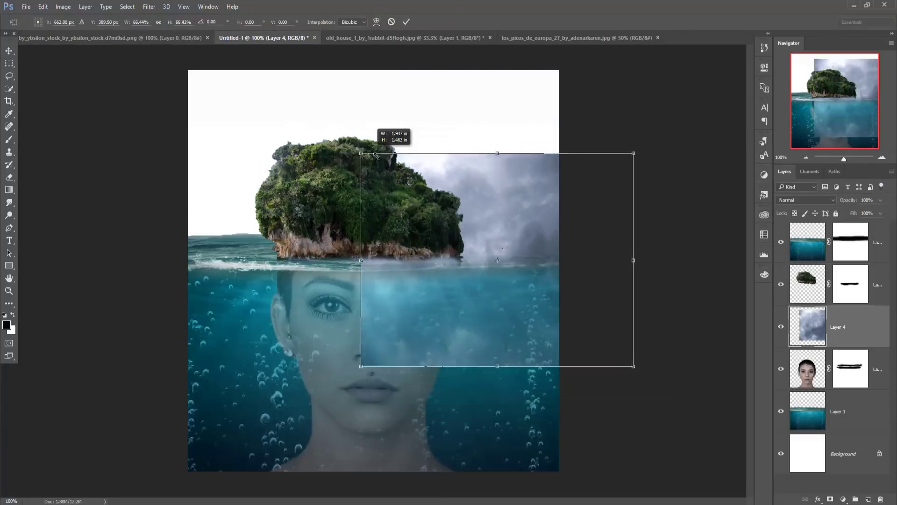
left_click_drag(495, 224, 296, 111)
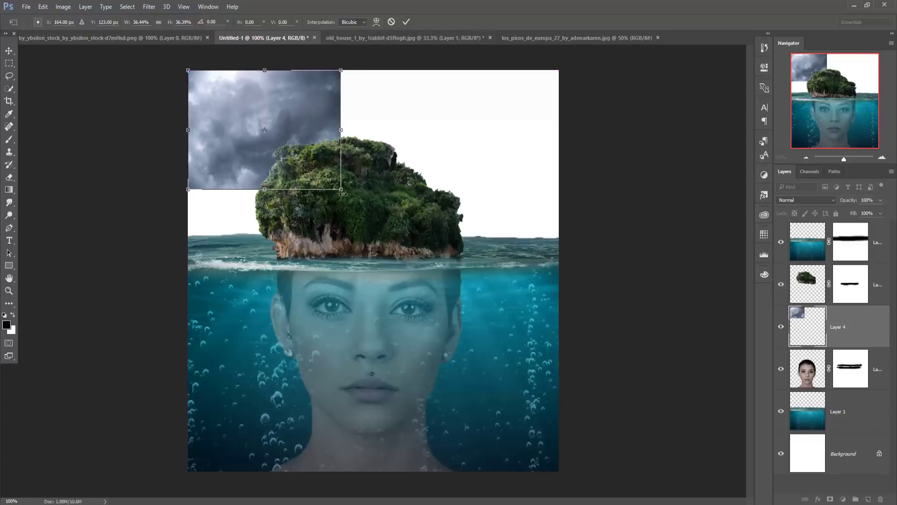
left_click_drag(352, 188, 557, 275)
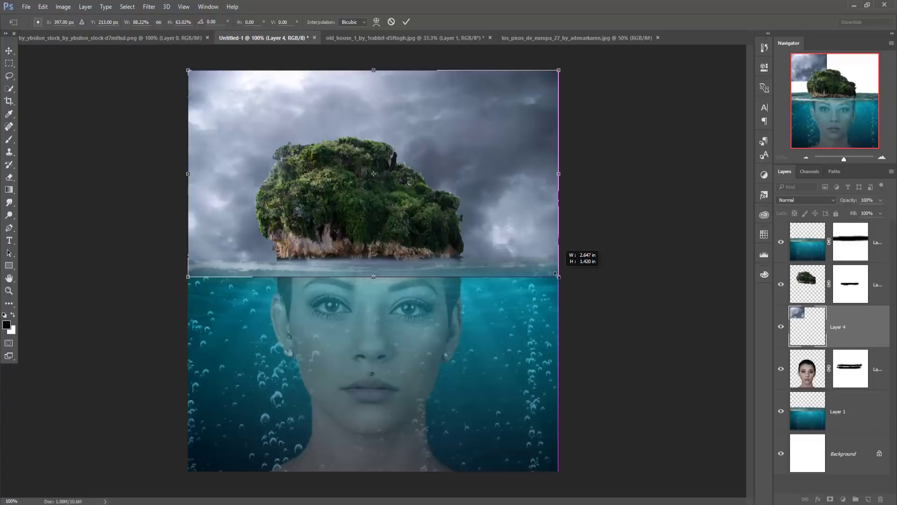
key("Return")
key("ctrl+bracketleft")
key("ctrl+bracketleft")
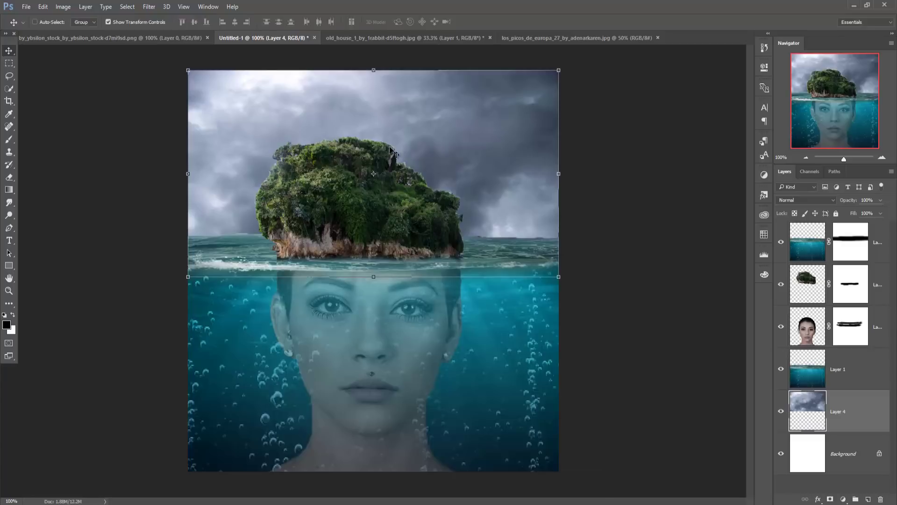
left_click(817, 343)
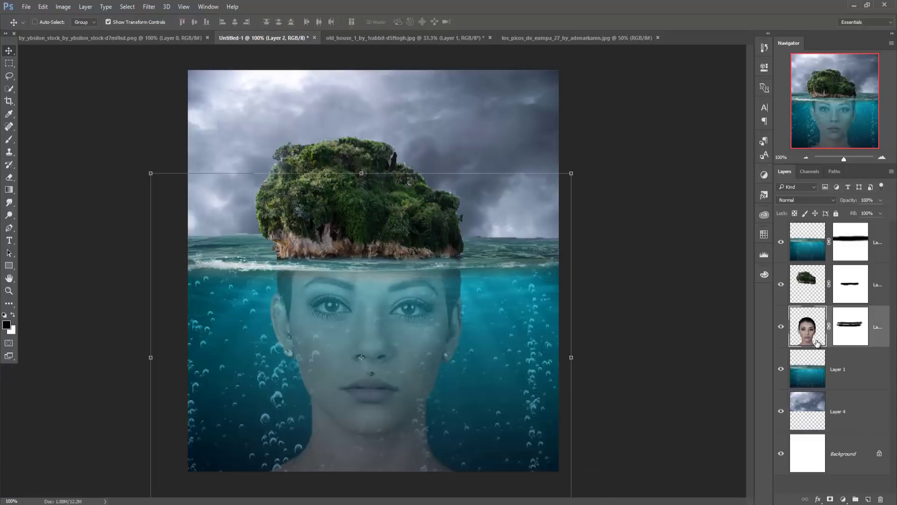
Quick-select the dark rocky foreground of the los_picos photo, subtracting stray sky with Alt.
left_click(556, 38)
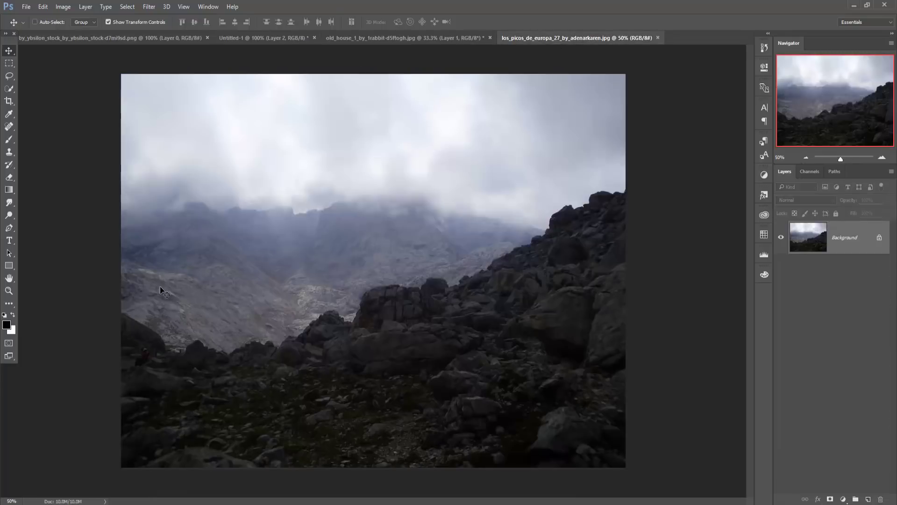
left_click(9, 88)
mouse_move(228, 412)
left_mouse_down()
mouse_move(438, 297)
mouse_move(151, 360)
left_mouse_up()
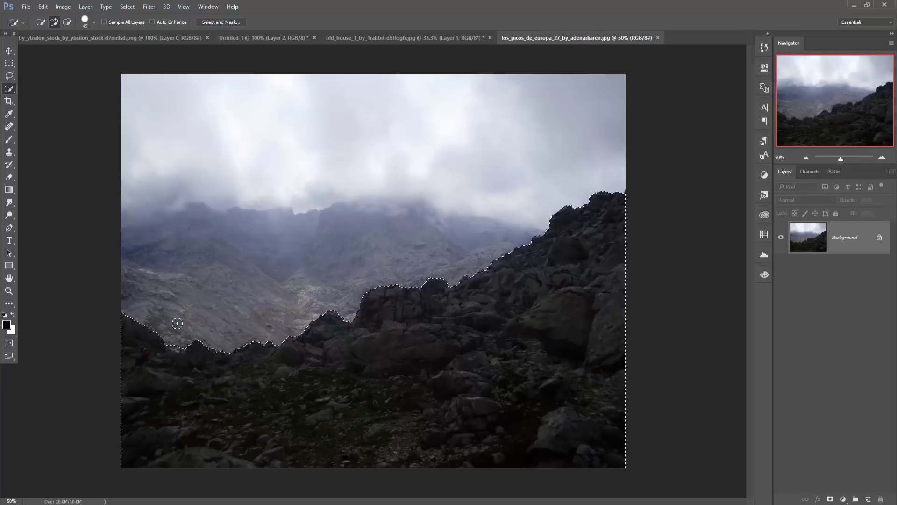
left_click(68, 22)
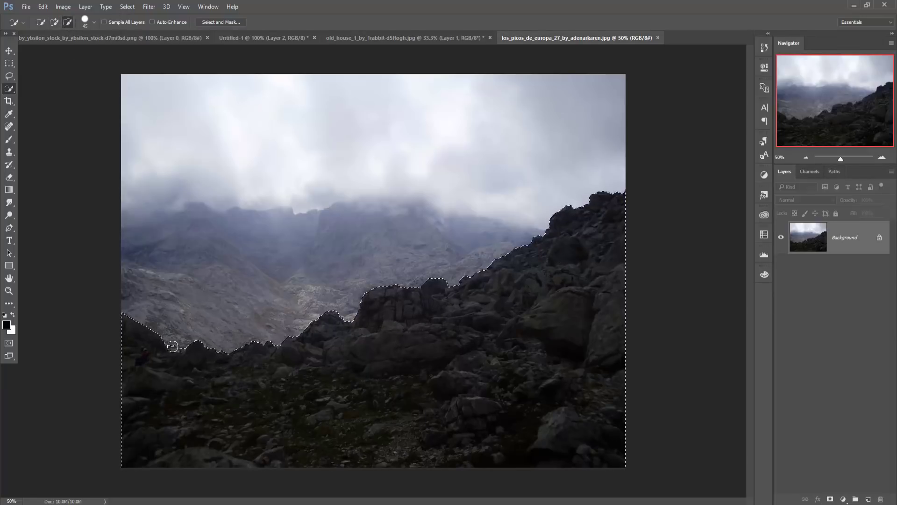
left_click_drag(176, 344, 180, 345)
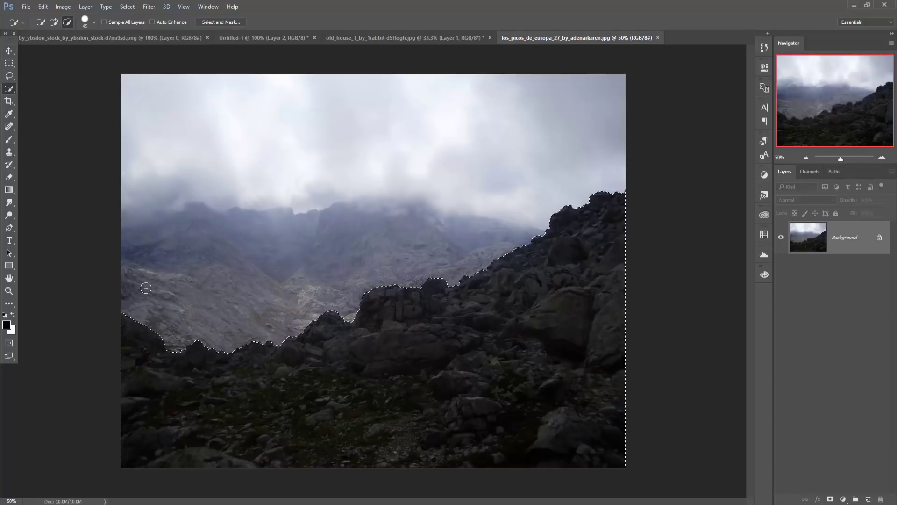
mouse_move(155, 326)
left_mouse_down()
mouse_move(154, 384)
mouse_move(140, 406)
mouse_move(120, 412)
left_mouse_up()
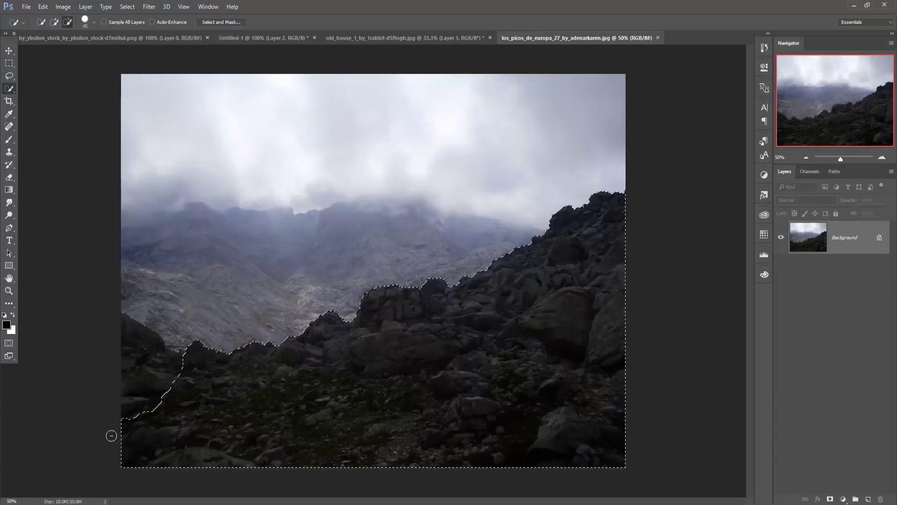
Drag the selected rocks from the mountain photo into the composite as a new layer.
left_click(9, 50)
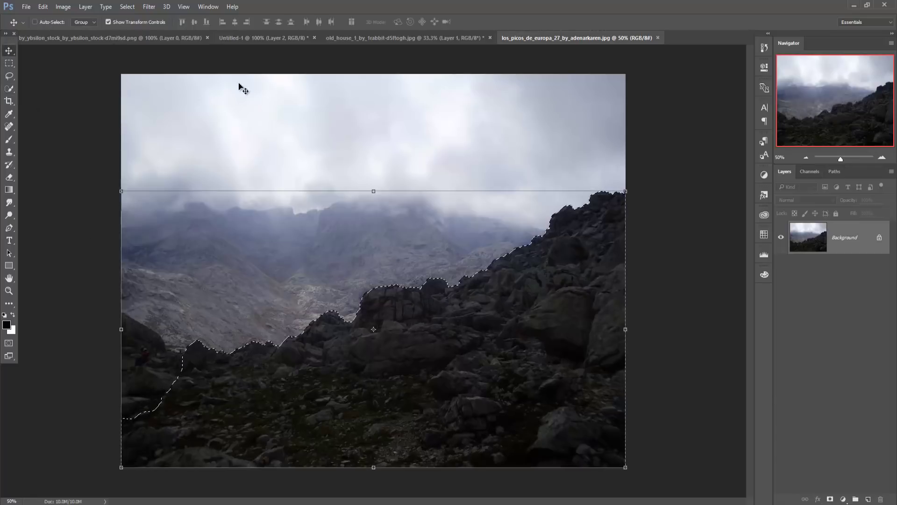
left_click_drag(553, 38, 546, 73)
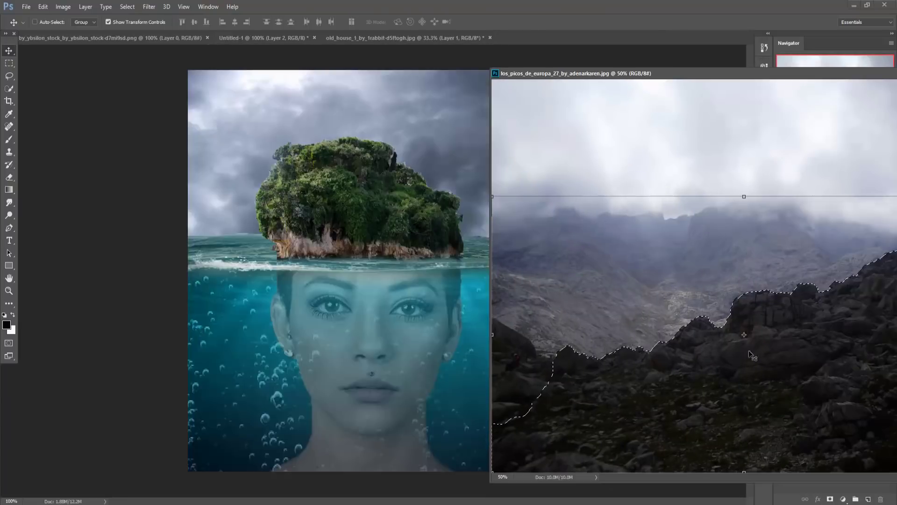
left_click_drag(748, 353, 457, 290)
mouse_move(843, 85)
left_mouse_down()
mouse_move(527, 178)
mouse_move(626, 186)
left_mouse_up()
left_click(373, 289)
left_click_drag(373, 288, 524, 357)
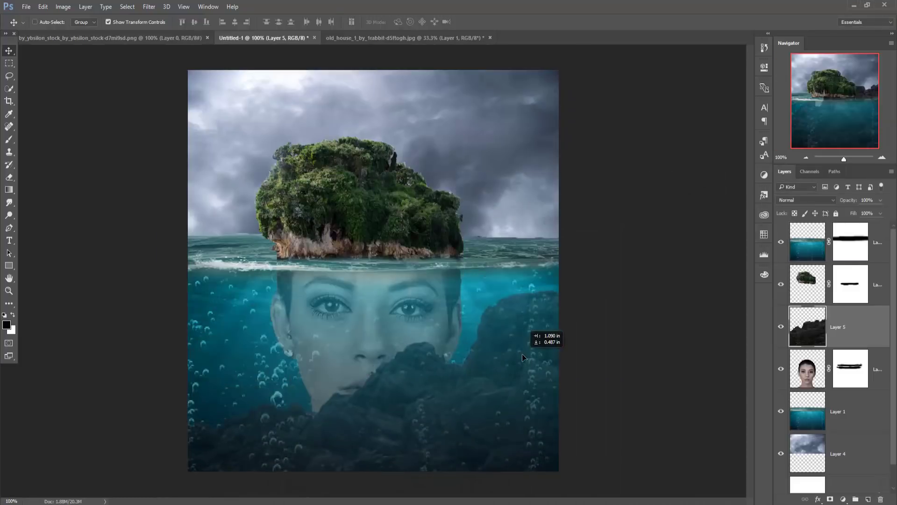
left_click_drag(304, 288, 514, 314)
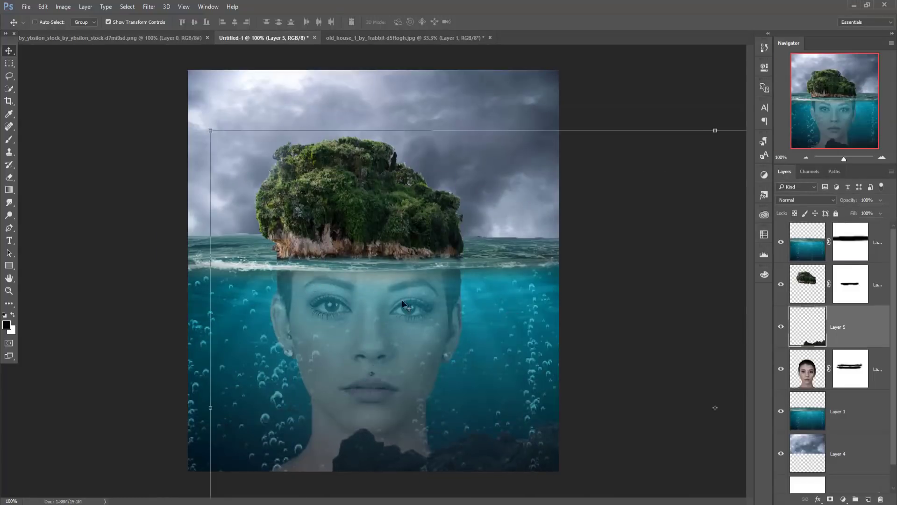
Scale the rocks to about 57% and rotate them to roughly -18 degrees.
left_click_drag(211, 132, 432, 248)
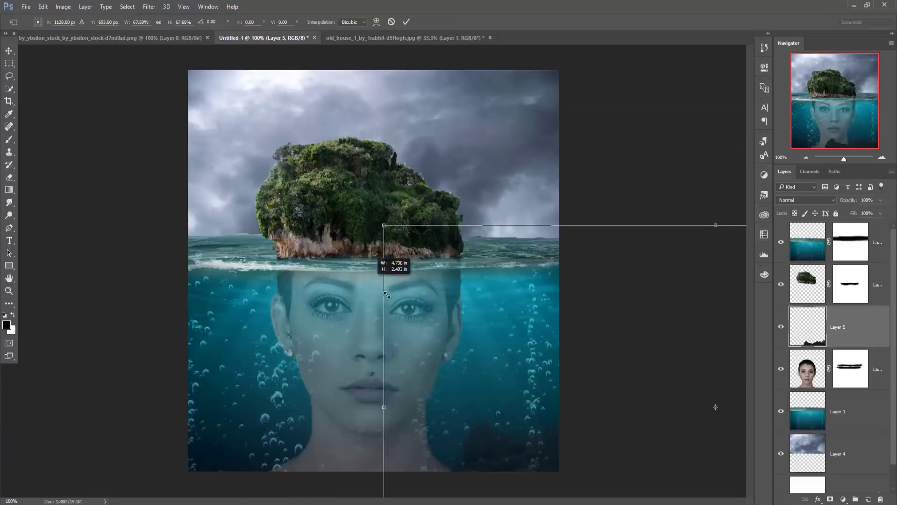
left_click_drag(422, 350, 191, 344)
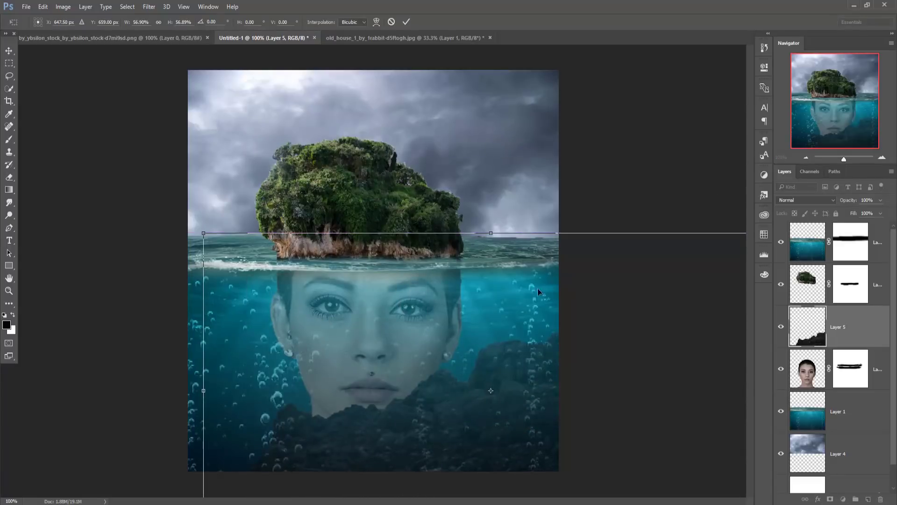
mouse_move(537, 288)
left_mouse_down()
mouse_move(349, 319)
mouse_move(351, 381)
left_mouse_up()
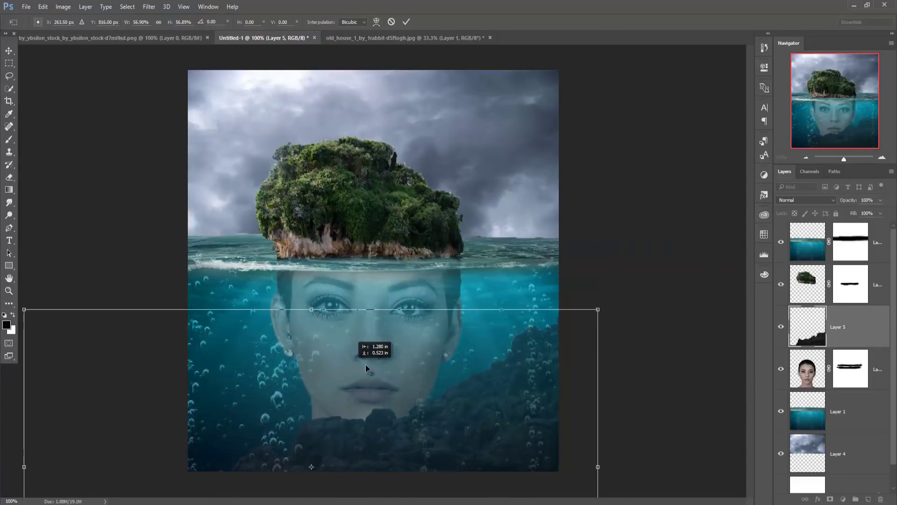
left_click_drag(613, 304, 603, 218)
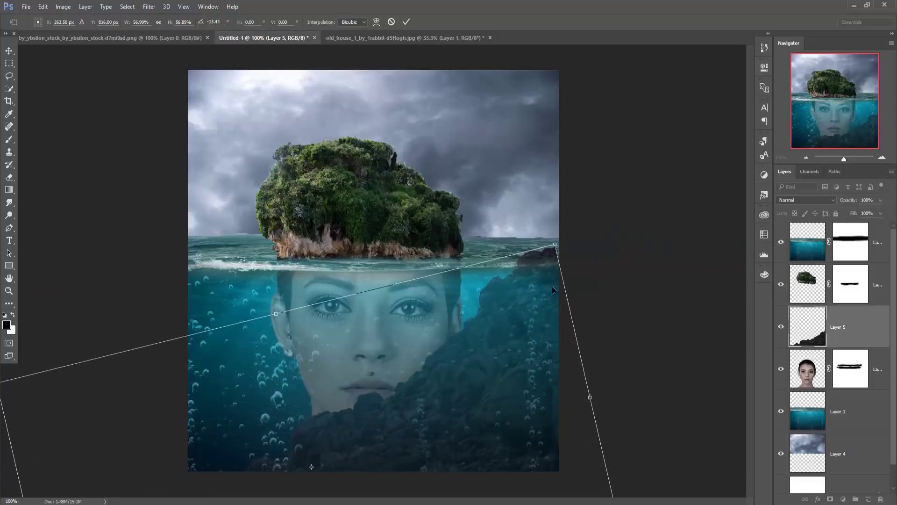
mouse_move(506, 343)
left_mouse_down()
mouse_move(579, 369)
mouse_move(590, 363)
left_mouse_up()
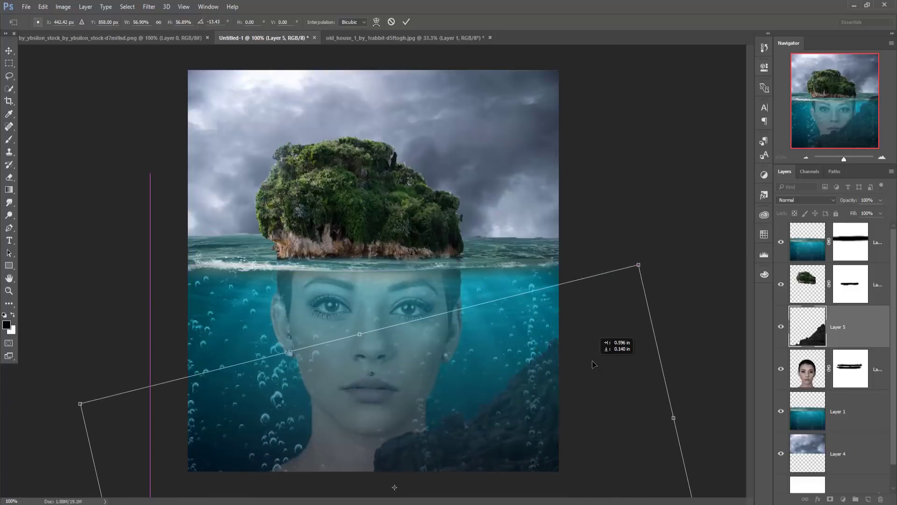
left_click_drag(643, 253, 626, 239)
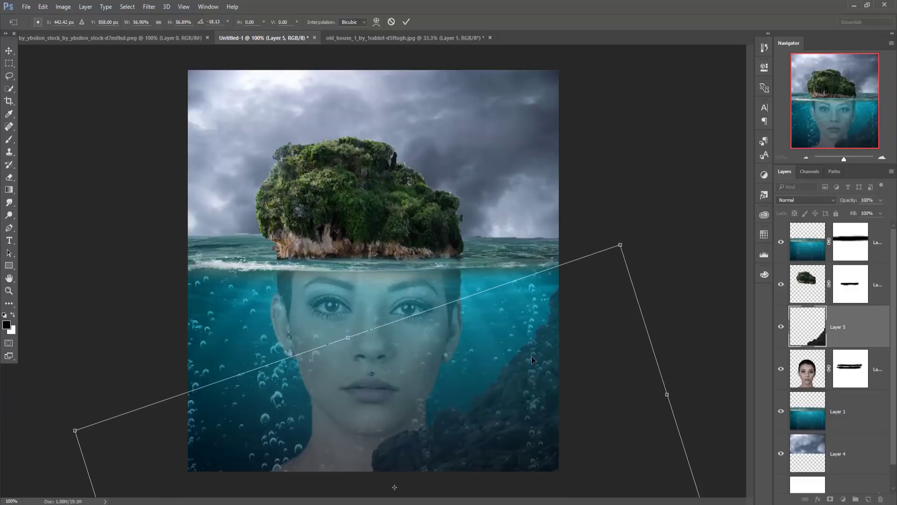
left_click_drag(531, 356, 548, 347)
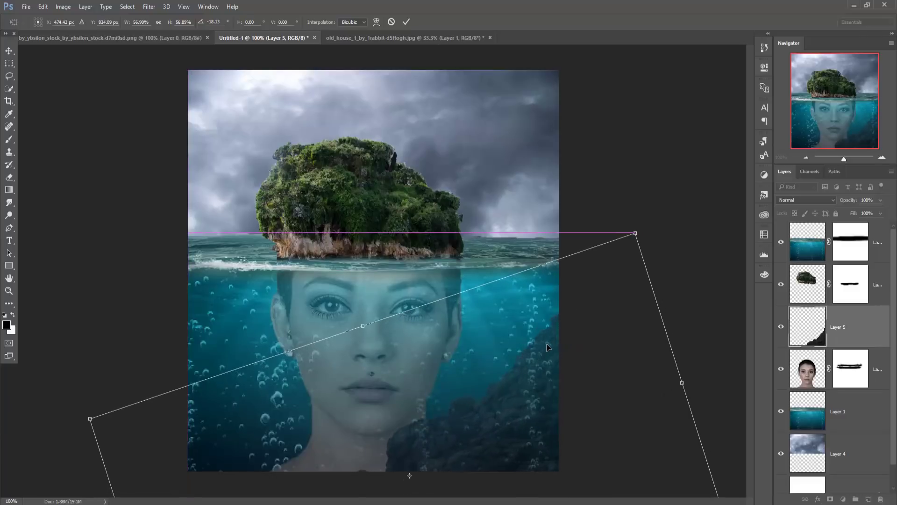
left_click_drag(646, 220, 641, 200)
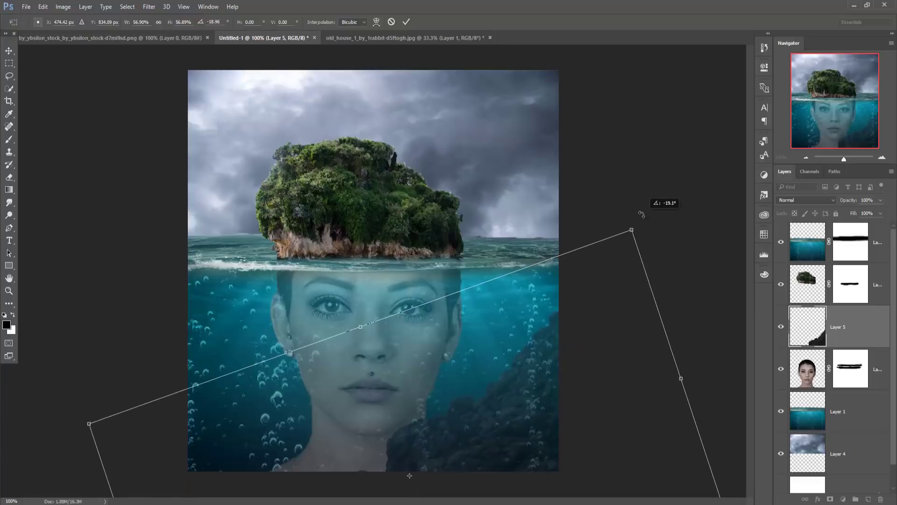
left_click(405, 22)
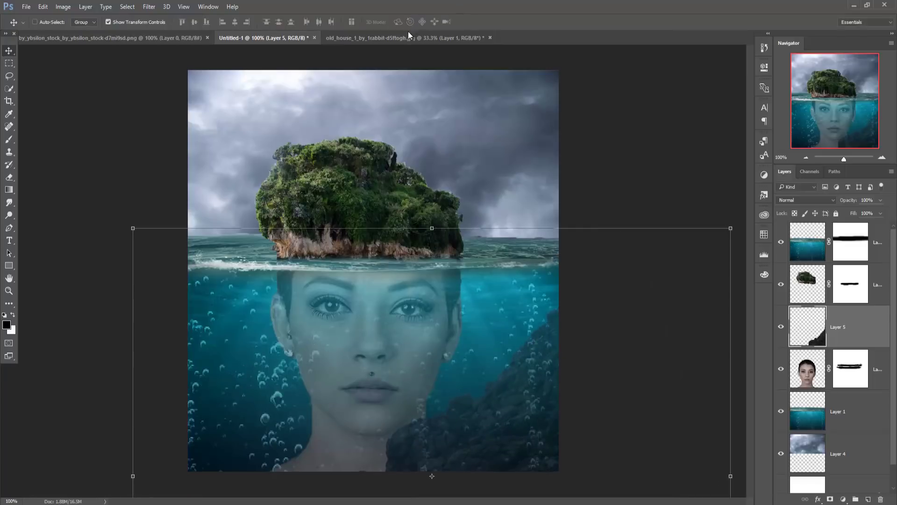
Duplicate the rock layer and transform the copy into an upright left-side cliff.
right_click(857, 326)
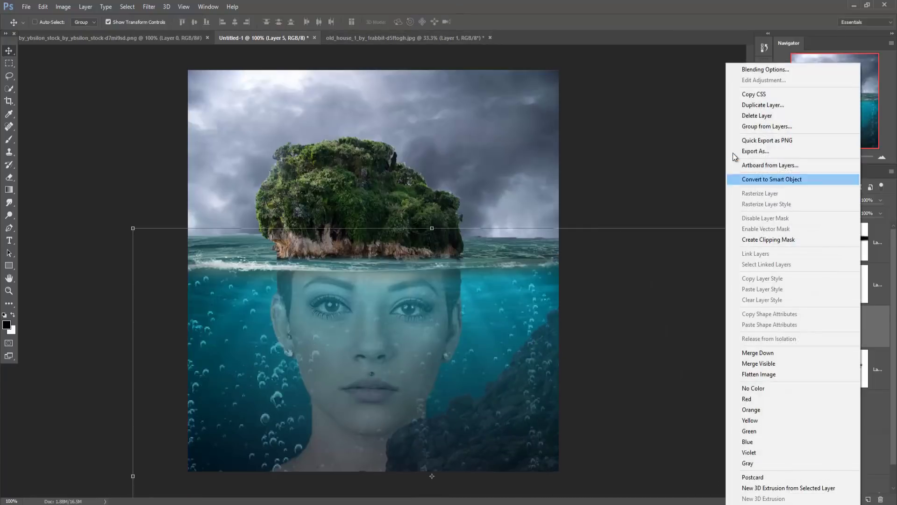
left_click(746, 106)
left_click(529, 158)
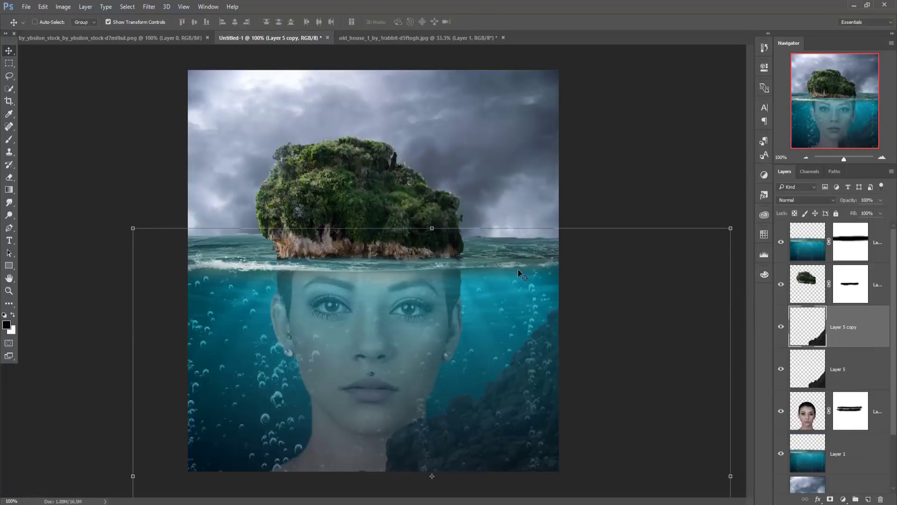
left_click_drag(355, 407, 309, 355)
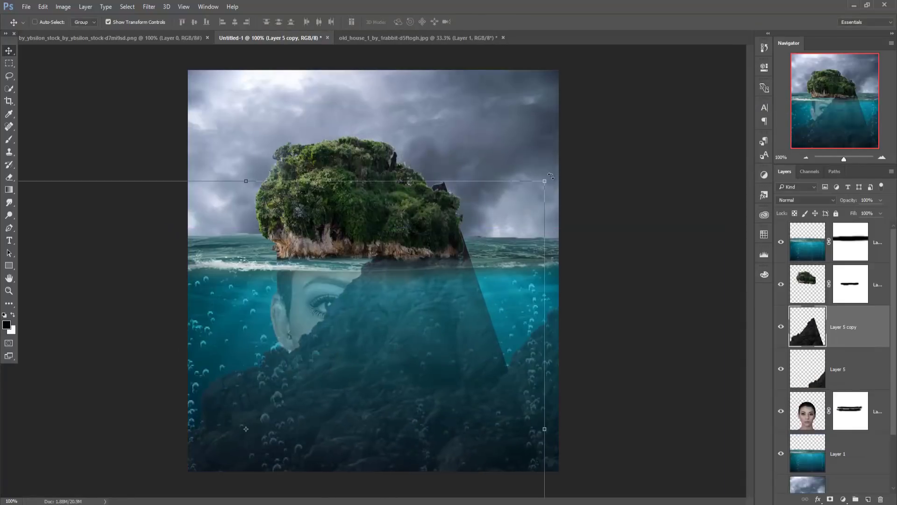
mouse_move(570, 233)
left_mouse_down()
mouse_move(360, 482)
mouse_move(324, 465)
left_mouse_up()
left_click_drag(266, 423, 237, 389)
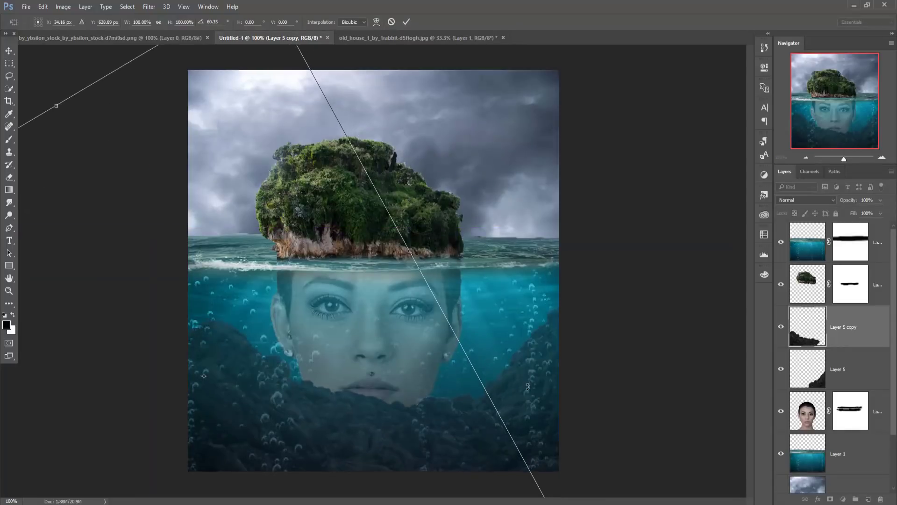
mouse_move(528, 393)
left_mouse_down()
mouse_move(370, 467)
mouse_move(368, 478)
mouse_move(330, 432)
mouse_move(236, 410)
mouse_move(223, 392)
mouse_move(235, 384)
left_mouse_up()
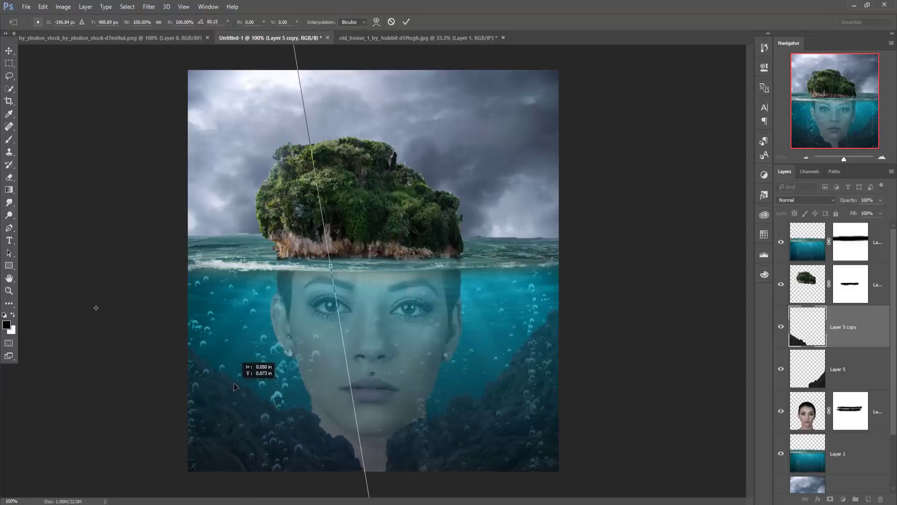
left_click_drag(370, 273, 423, 369)
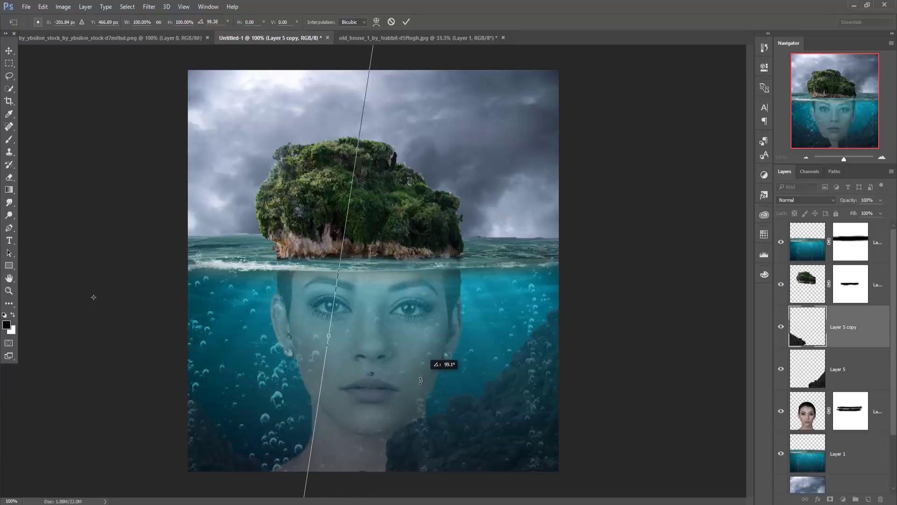
mouse_move(193, 409)
left_mouse_down()
mouse_move(236, 367)
mouse_move(262, 369)
left_mouse_up()
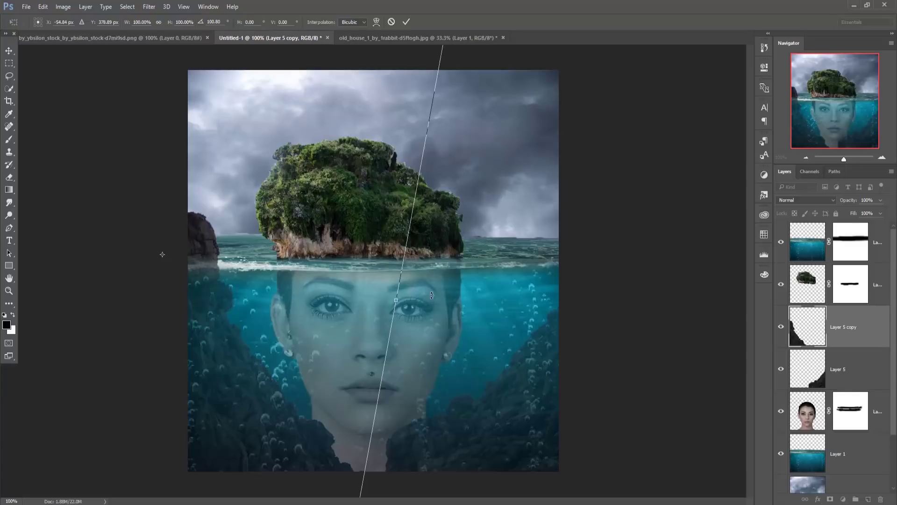
left_click_drag(431, 294, 462, 331)
left_click_drag(299, 363, 316, 342)
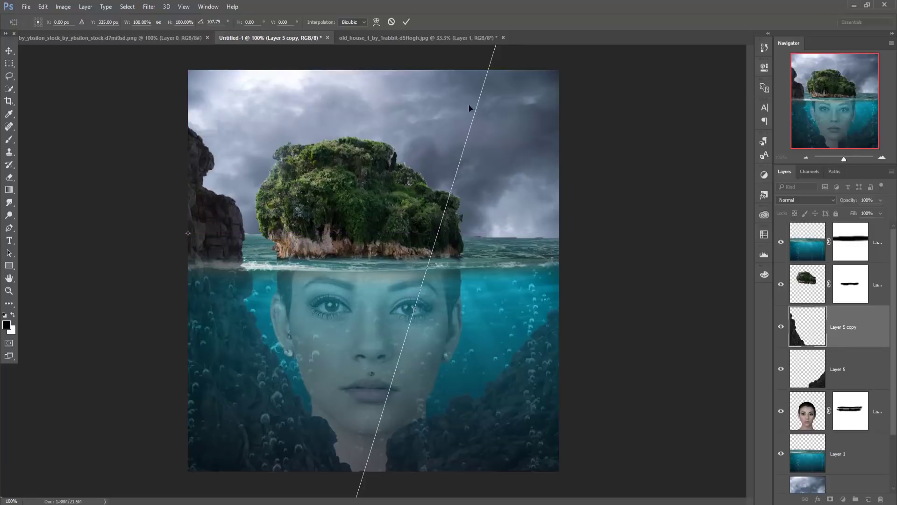
left_click(404, 22)
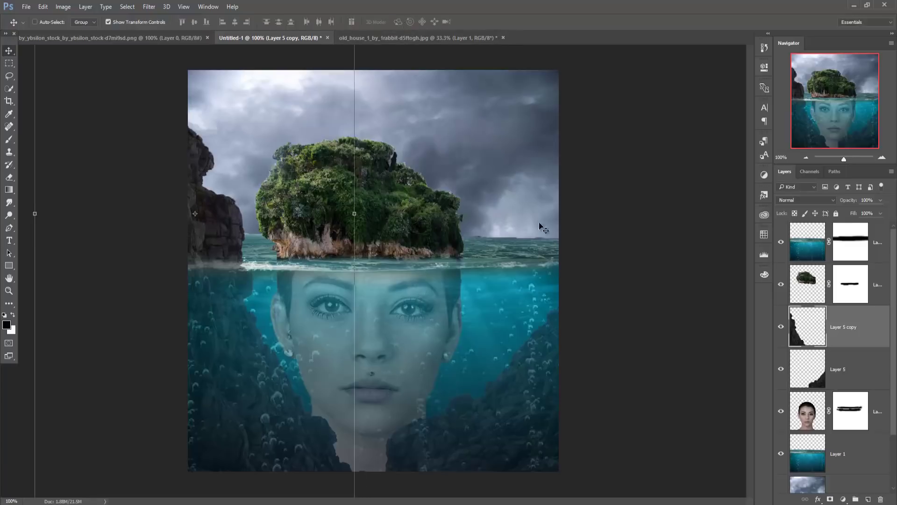
Rotate the original rock into a right-side cliff, then add an empty layer above the face.
left_click(835, 370)
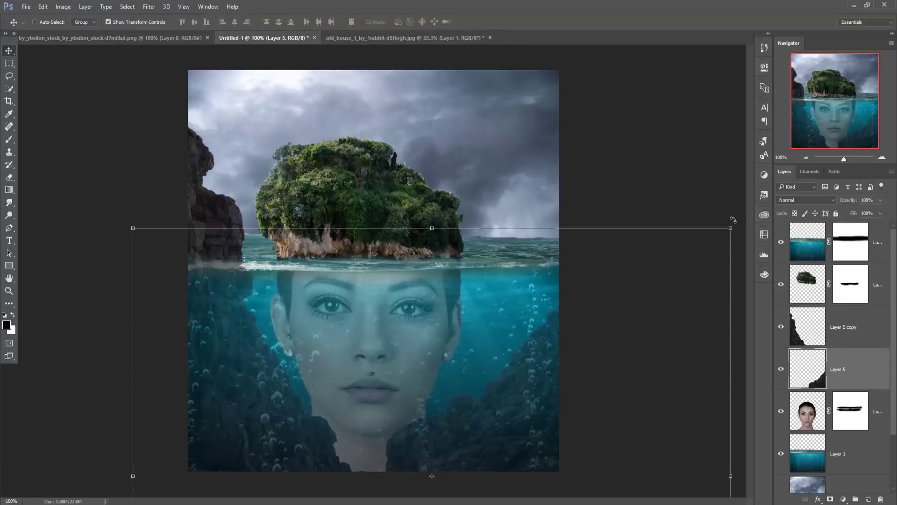
left_click_drag(738, 220, 640, 154)
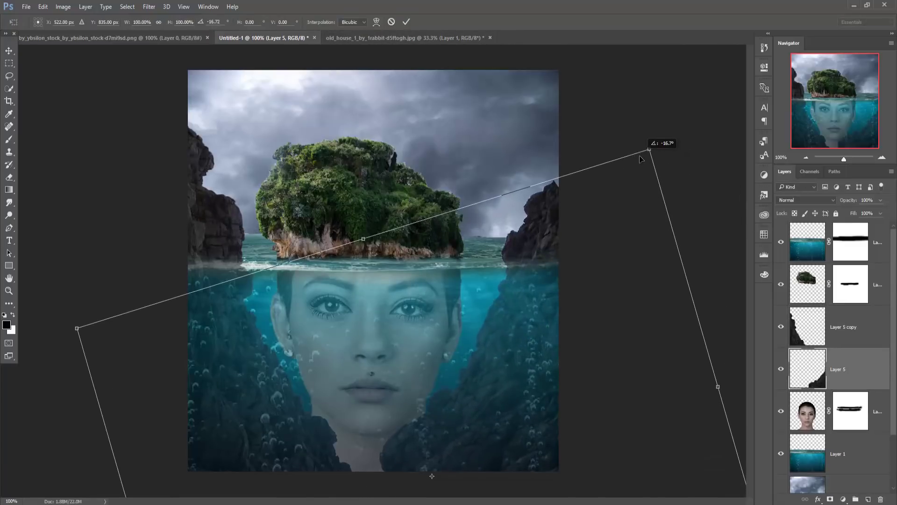
left_click_drag(527, 281, 540, 279)
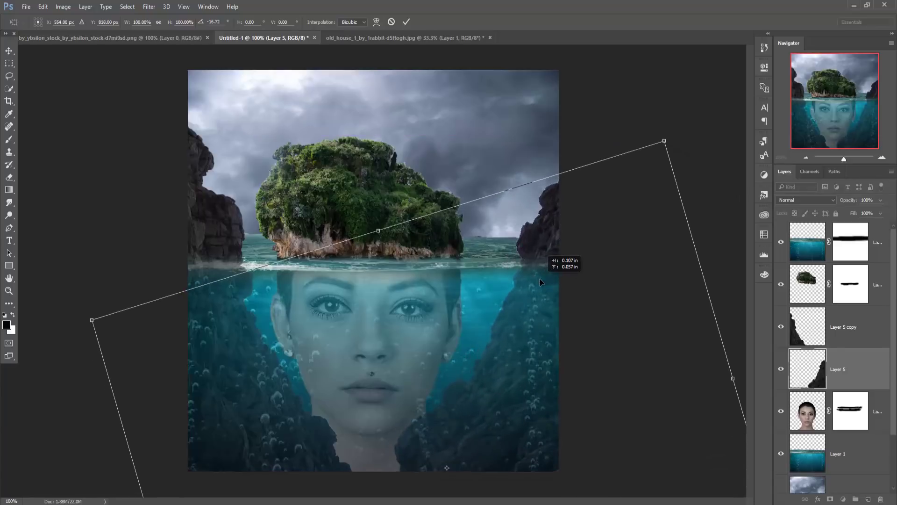
left_click(405, 24)
left_click(804, 424)
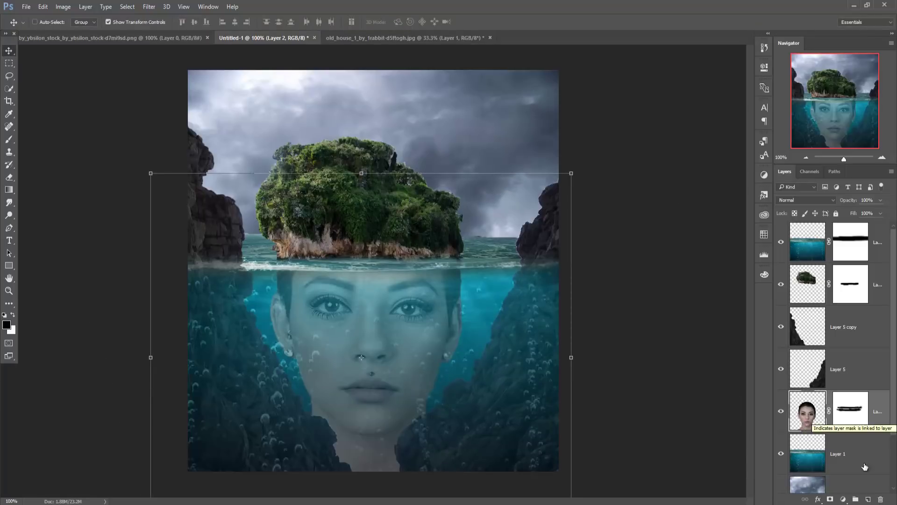
left_click(869, 499)
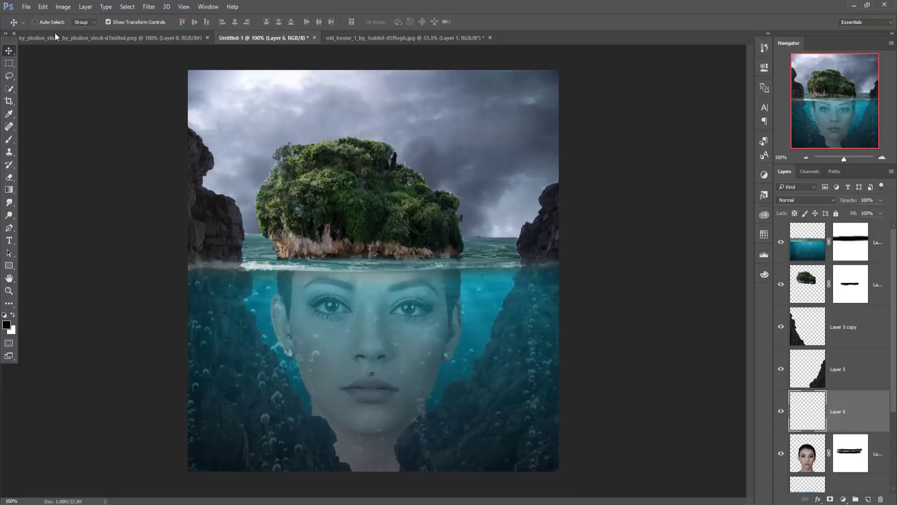
Fill the new empty layer with 50% Gray.
left_click(43, 7)
left_click(52, 146)
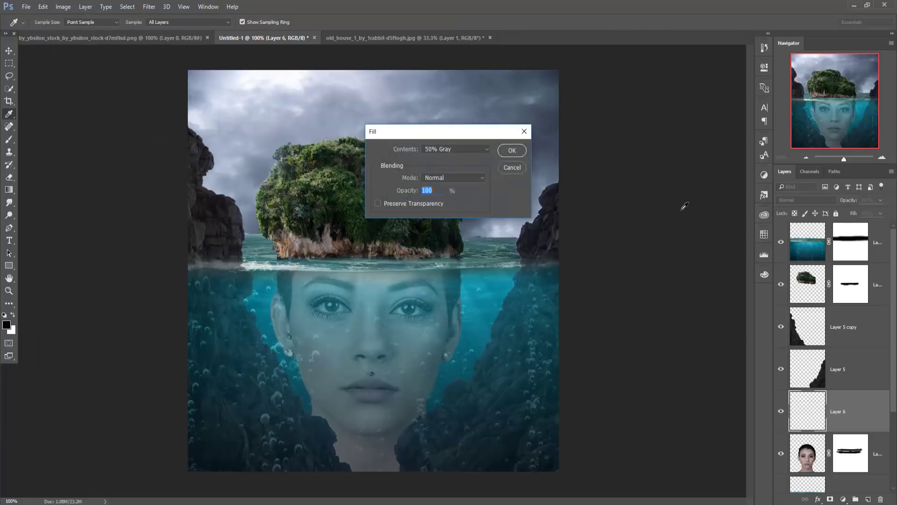
left_click(511, 147)
Clip the grey layer to the face, set it to Overlay, and merge it into the face layer.
right_click(872, 413)
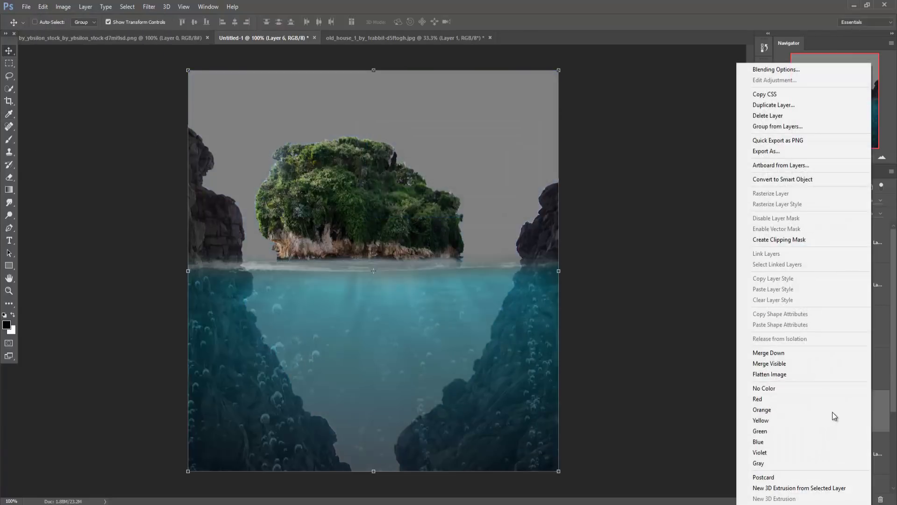
left_click(792, 255)
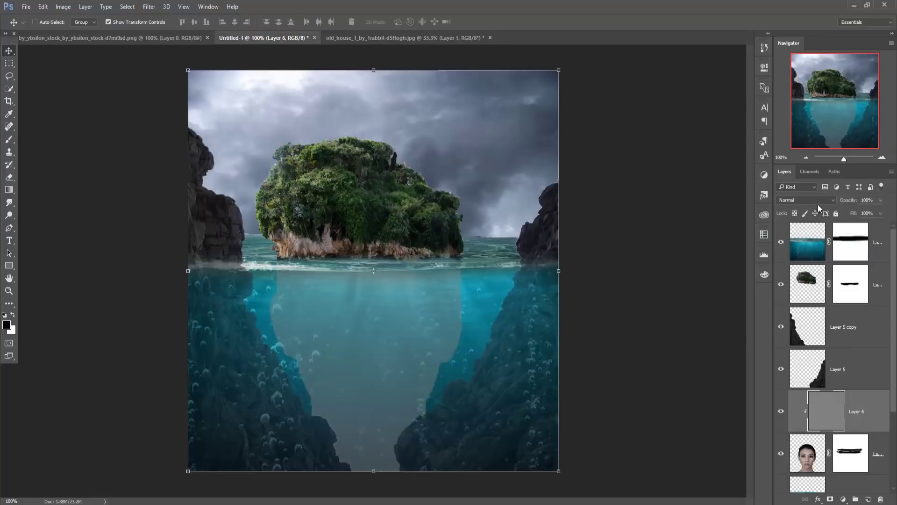
left_click(816, 201)
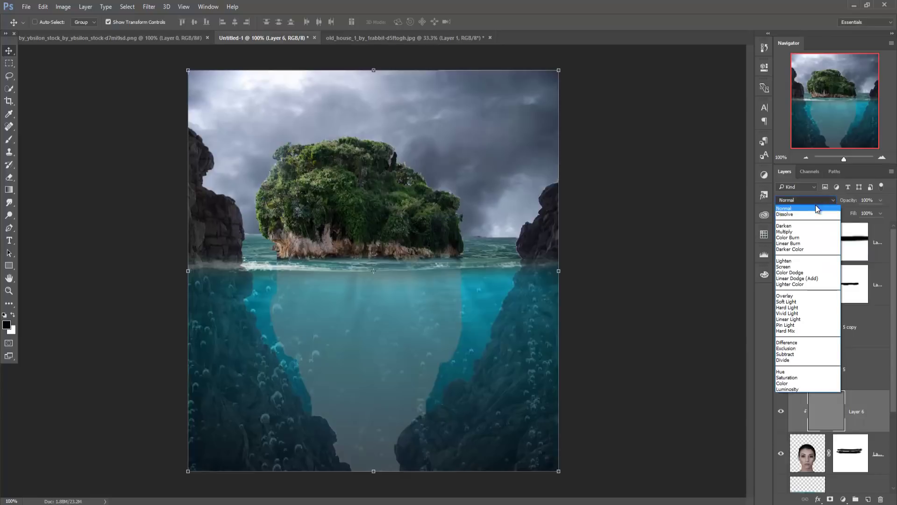
left_click(803, 296)
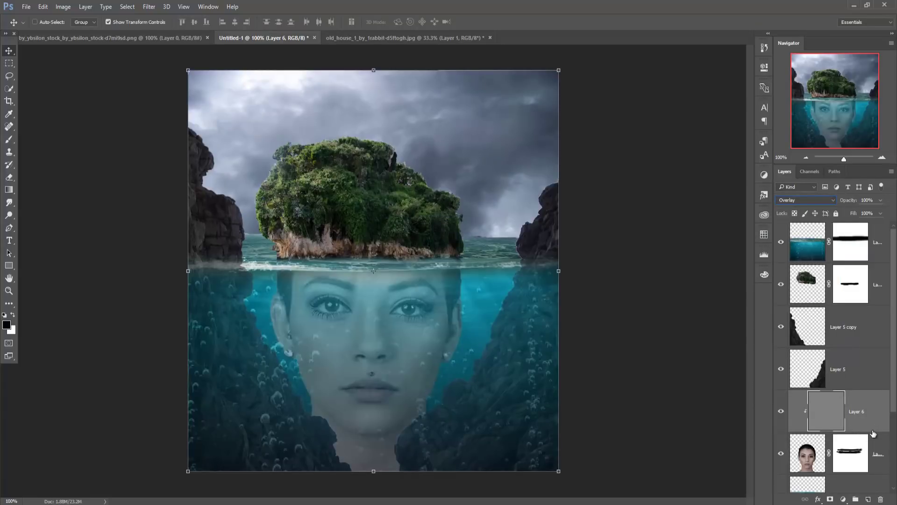
left_click(880, 456, "shift")
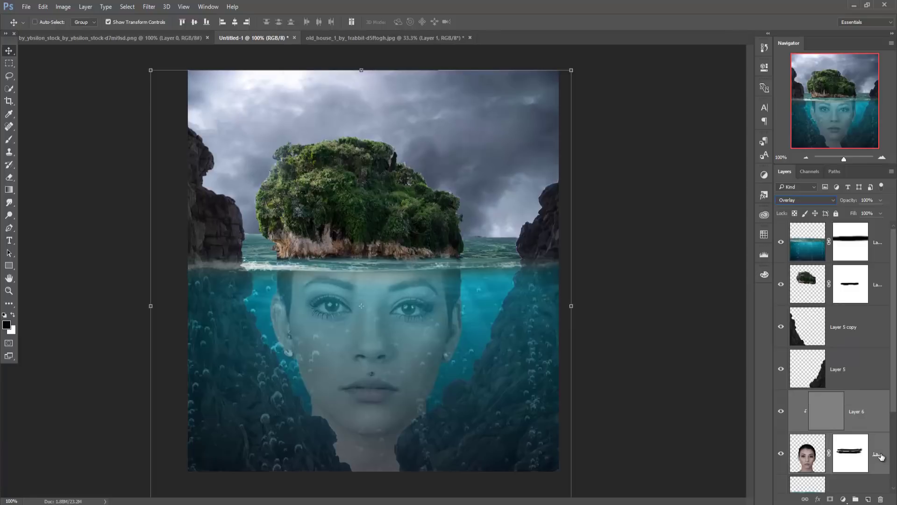
right_click(868, 403)
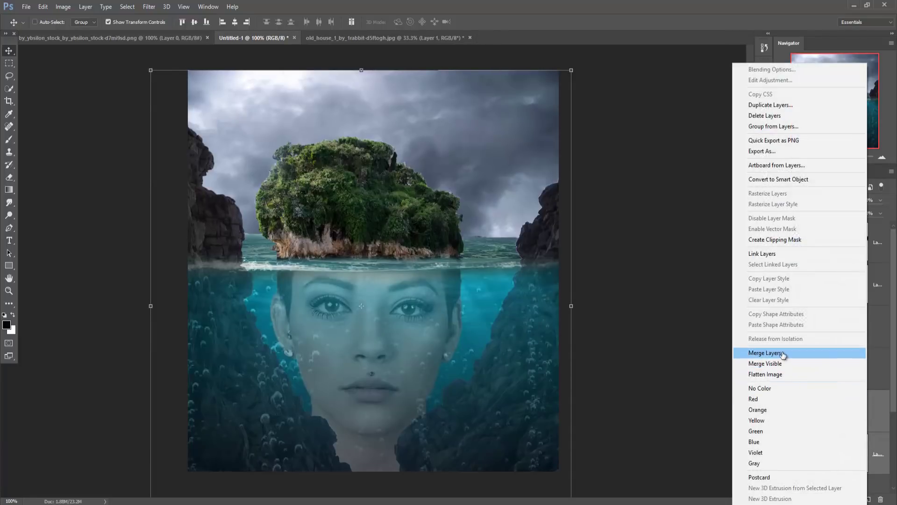
left_click(765, 352)
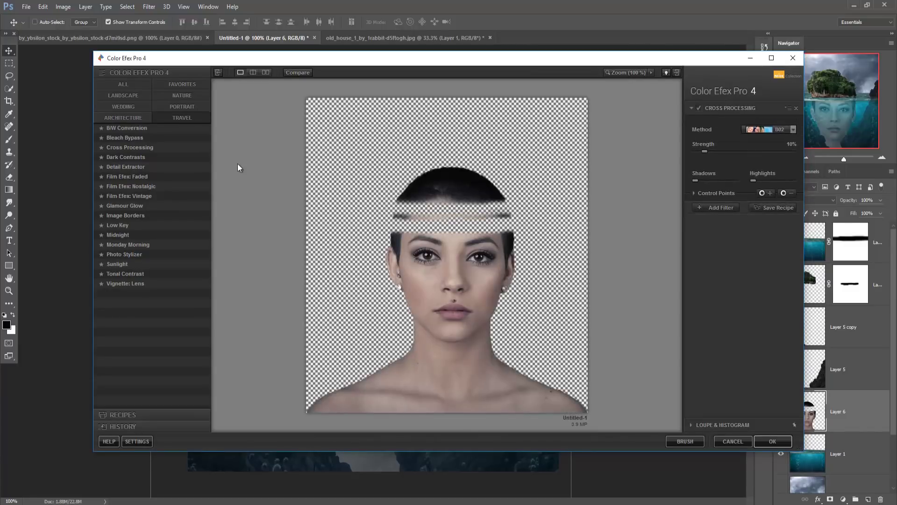
Apply Color Efex Pro 4's Nature > Contrast Only filter with Saturation set to 10%.
left_click(181, 95)
left_click(134, 127)
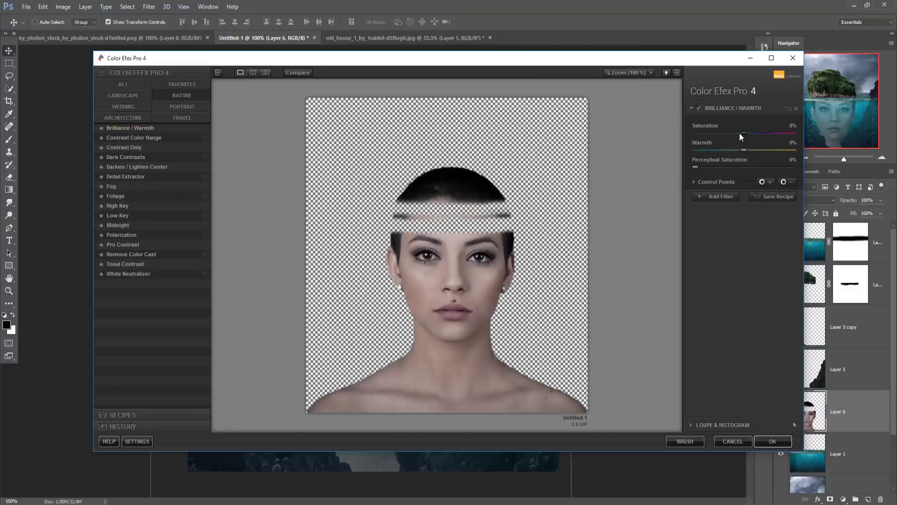
left_click_drag(740, 133, 728, 134)
left_click_drag(732, 134, 722, 133)
left_click(139, 146)
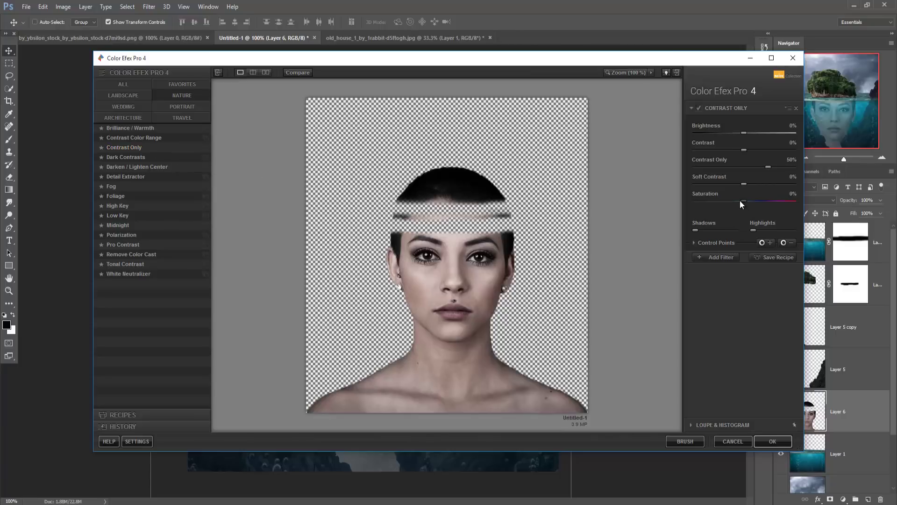
left_click_drag(726, 201, 737, 204)
left_click(764, 439)
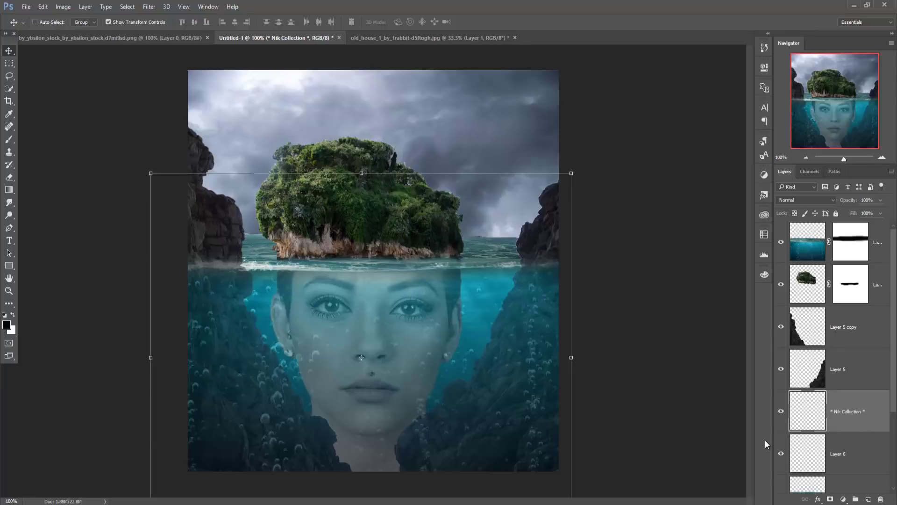
Add a Gradient Fill layer at the top of the stack in Soft Light mode.
left_click(867, 499)
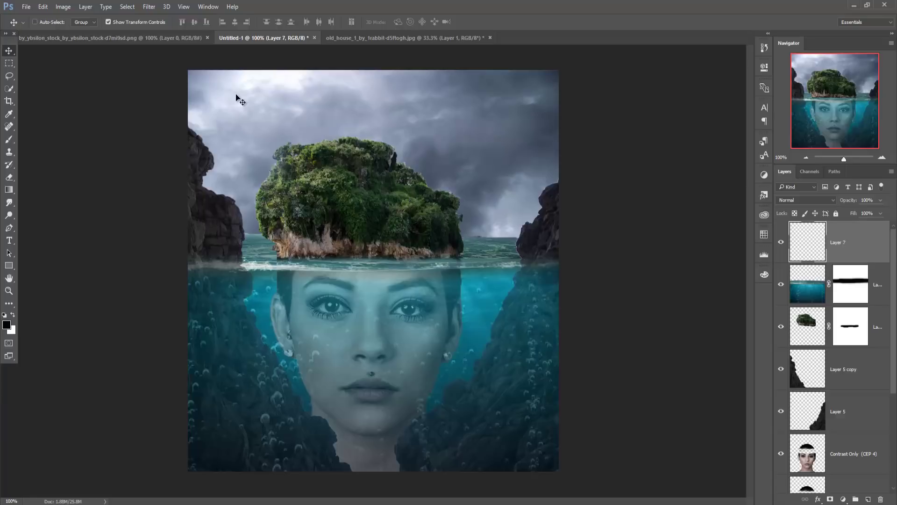
left_click(843, 499)
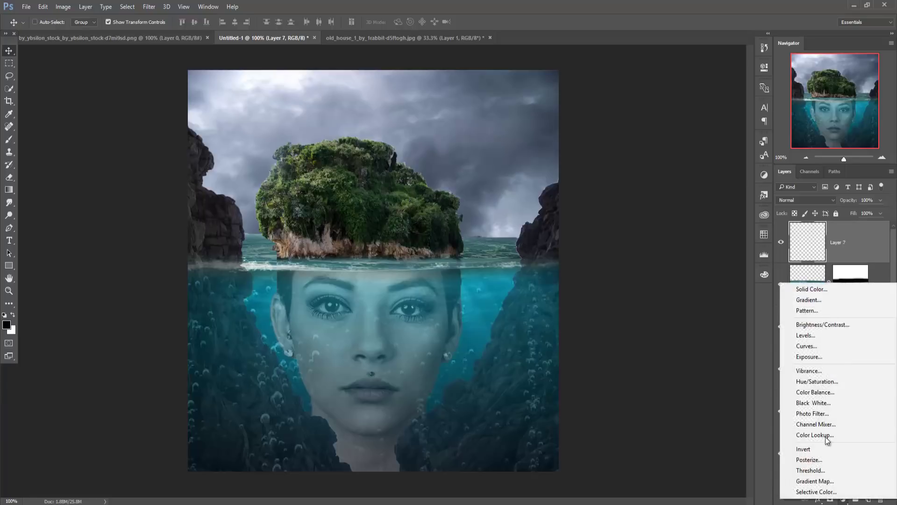
left_click(815, 300)
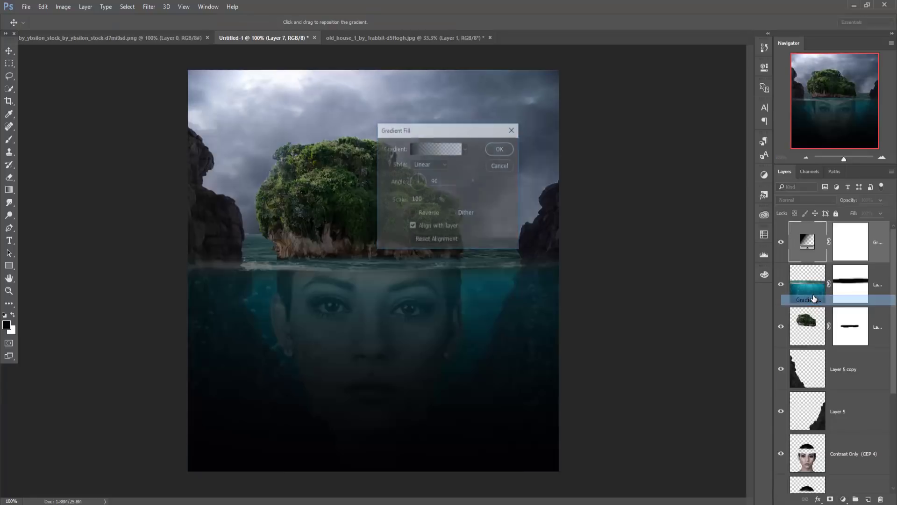
left_click(498, 149)
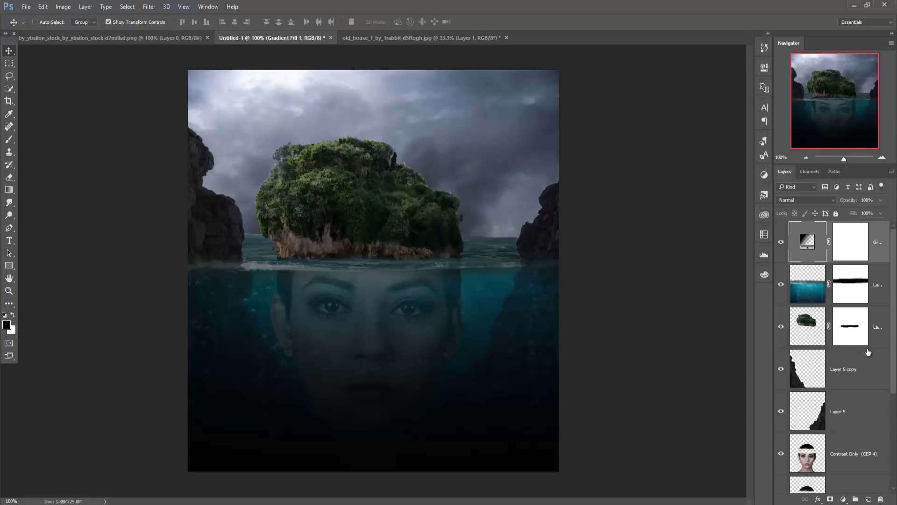
left_click(881, 213)
mouse_move(881, 225)
left_mouse_down()
mouse_move(862, 229)
mouse_move(883, 230)
left_mouse_up()
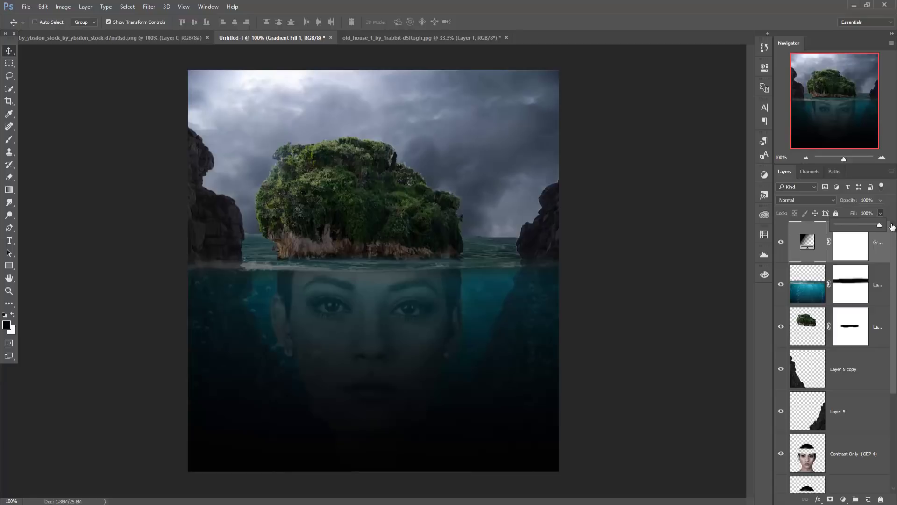
left_click(822, 201)
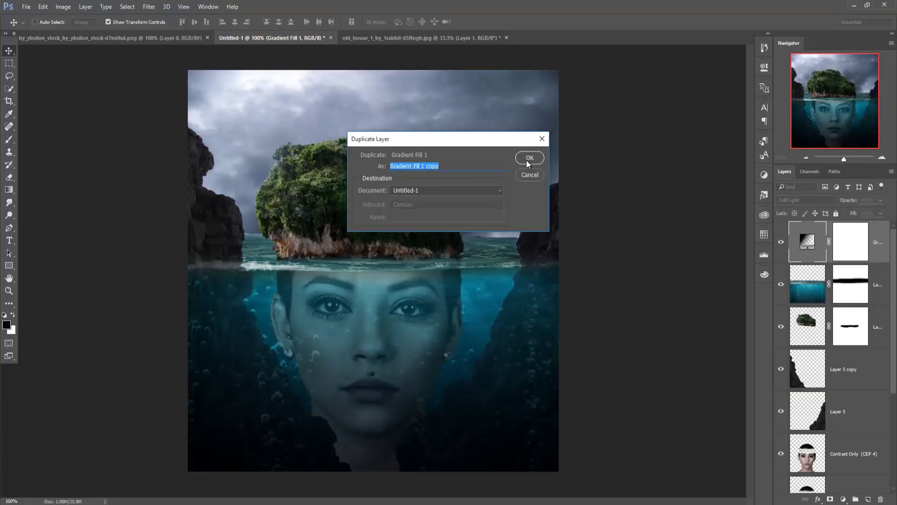
Duplicate the gradient fill layer and lower the copy's fill to 25%.
left_click(528, 161)
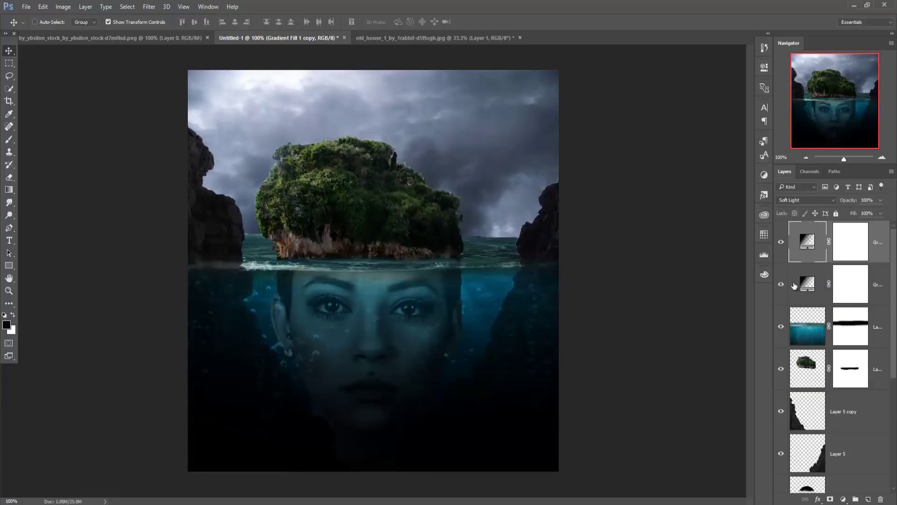
left_click(881, 213)
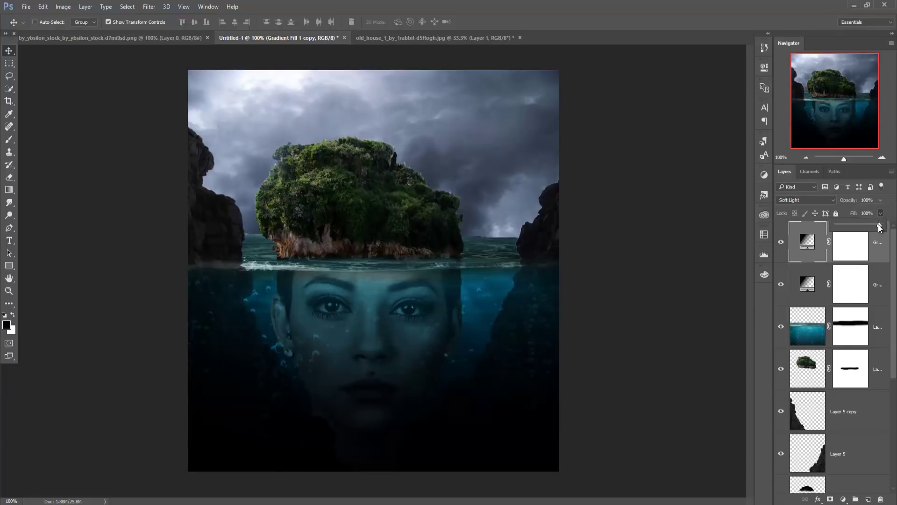
left_click_drag(880, 226, 852, 230)
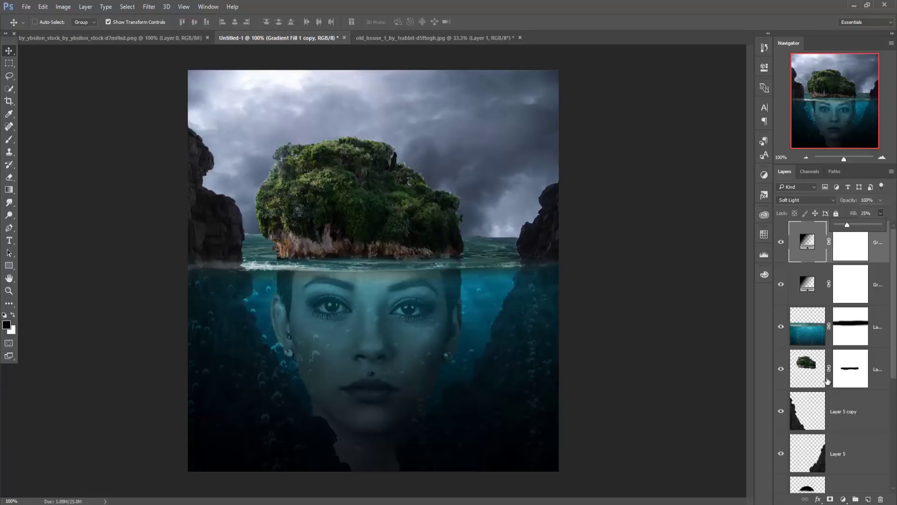
scroll(830, 310, "down", 1)
scroll(830, 309, "down", 3)
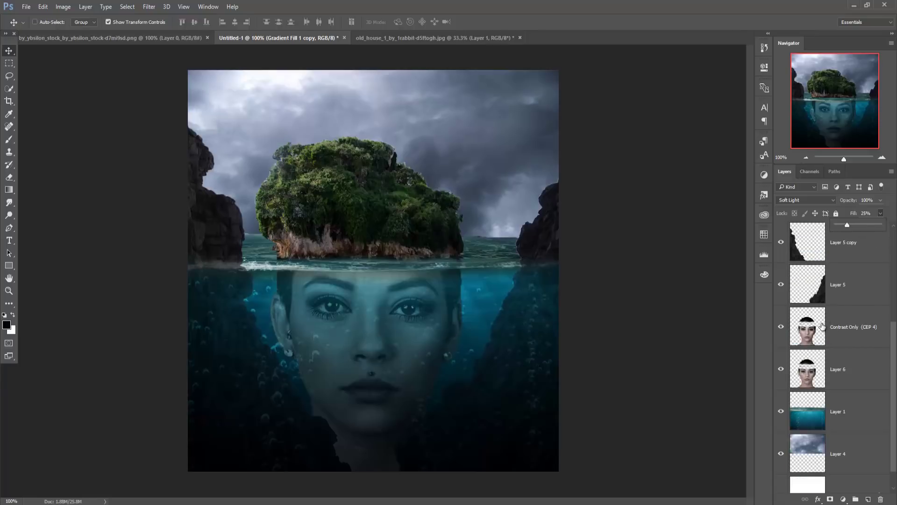
Hide Layer 6 and open the Camera Raw Filter on the Contrast Only (CEP 4) layer.
left_click(813, 337)
left_click(780, 372)
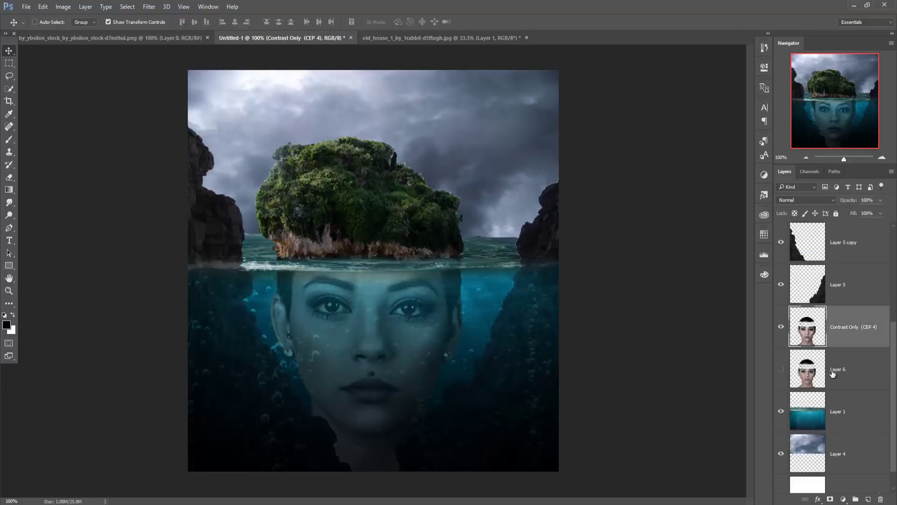
left_click(149, 6)
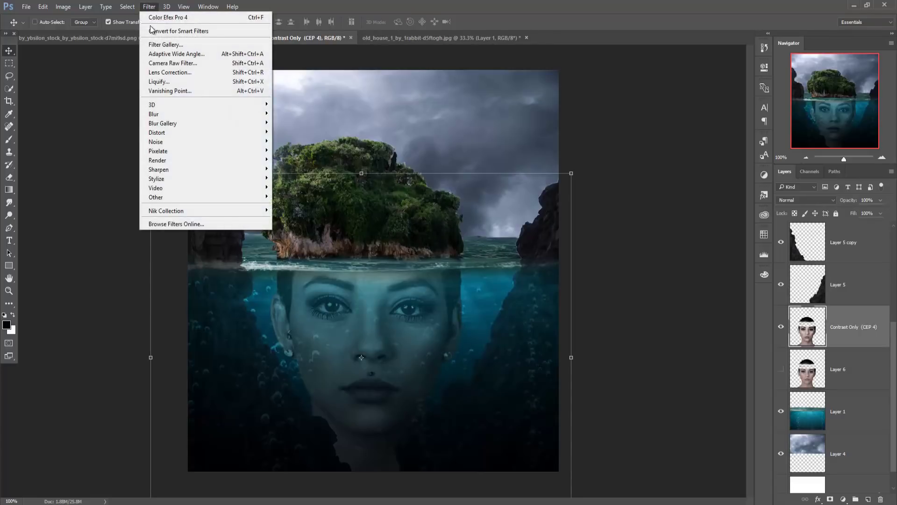
left_click(172, 65)
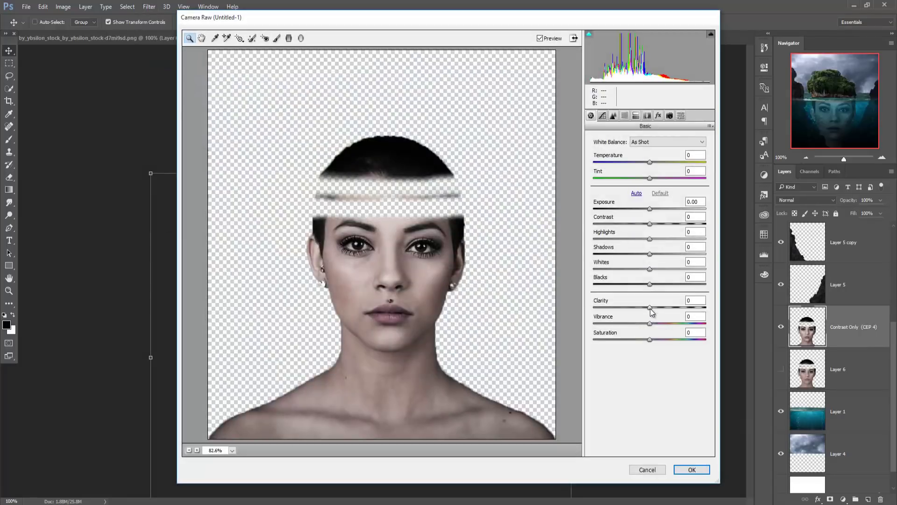
Apply Clarity +100, Vibrance -16, Saturation -13, Exposure -0.40, Blacks -11, Temperature +8.
left_click_drag(649, 307, 718, 307)
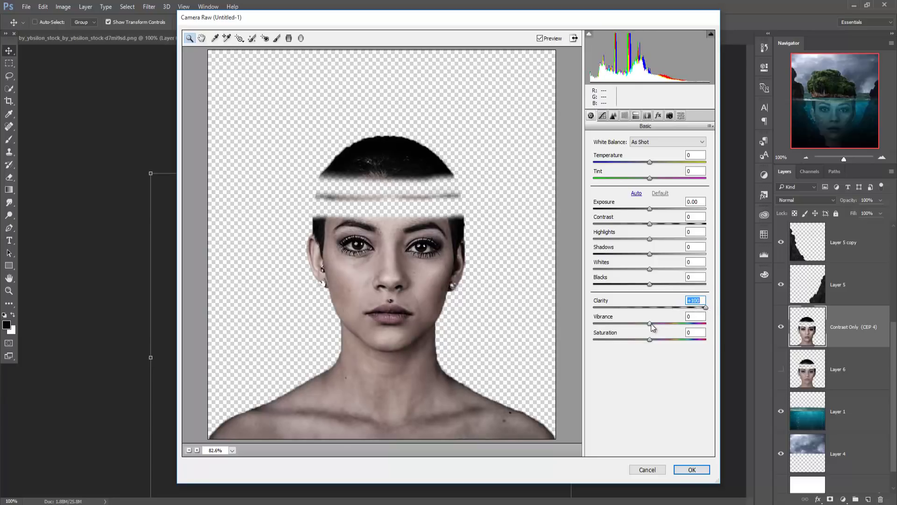
mouse_move(651, 324)
left_mouse_down()
mouse_move(640, 323)
mouse_move(643, 340)
left_mouse_up()
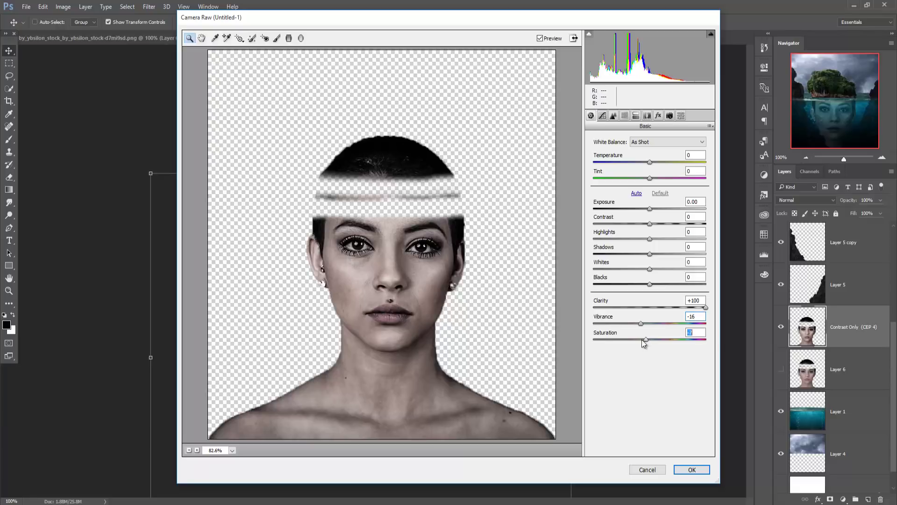
left_click(649, 209)
left_click_drag(649, 211, 645, 211)
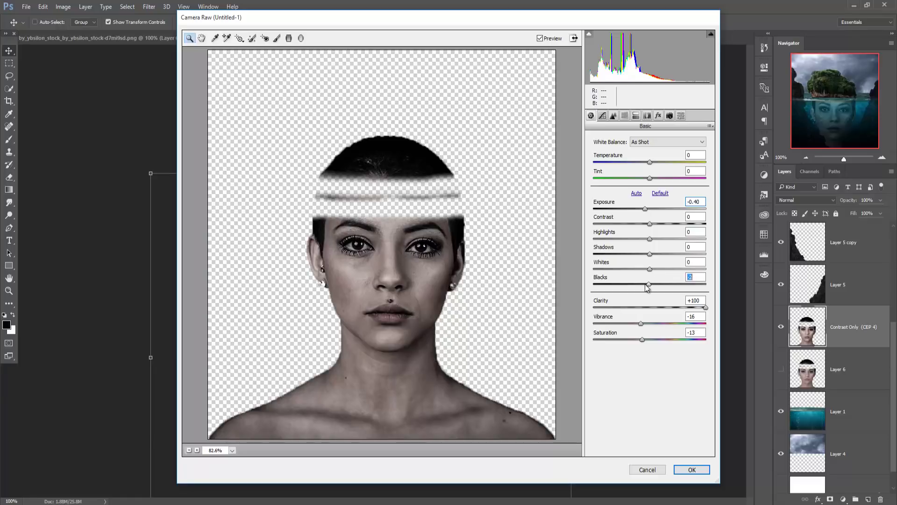
mouse_move(650, 284)
left_mouse_down()
mouse_move(637, 286)
mouse_move(645, 286)
left_mouse_up()
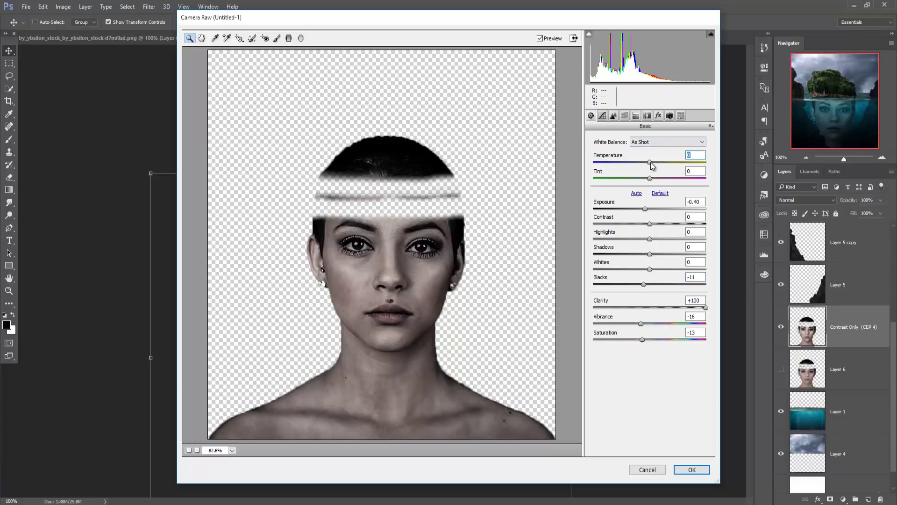
left_click_drag(651, 165, 656, 166)
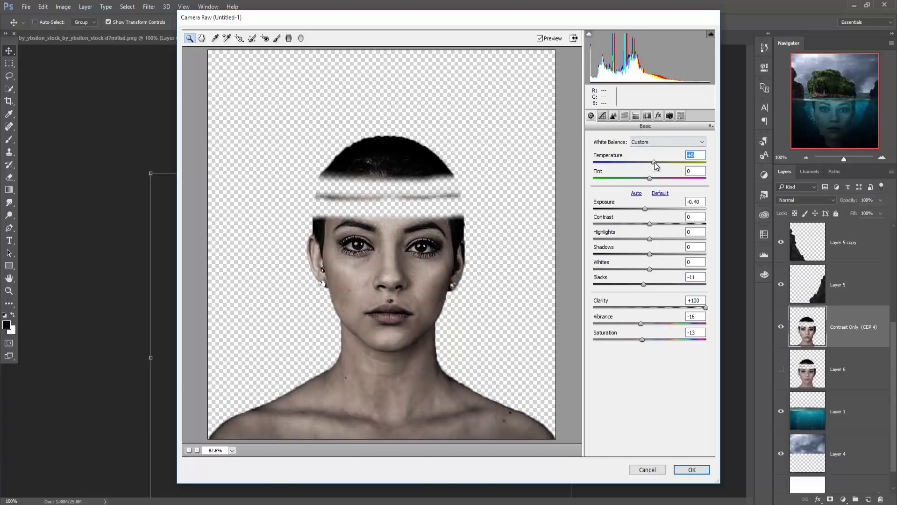
left_click(692, 469)
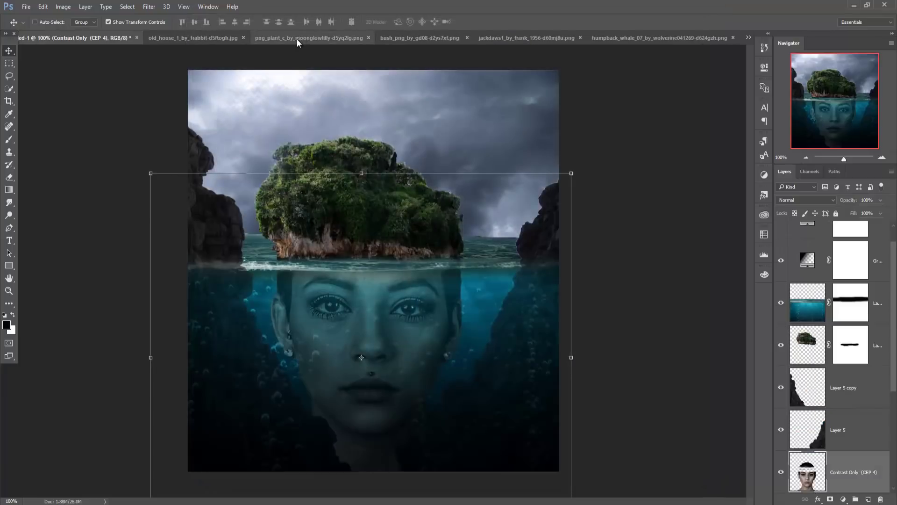
Copy the fern from the png_plant image into the Untitled-1 composite.
left_click(297, 38)
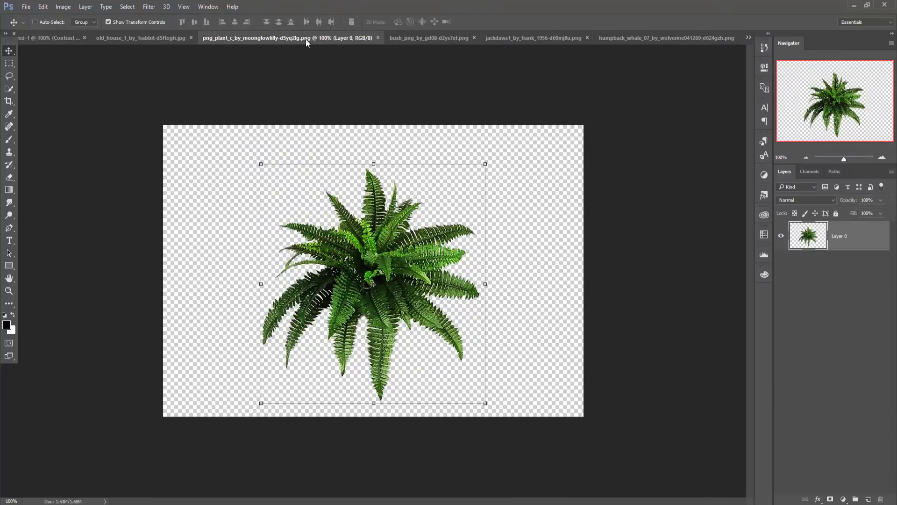
left_click_drag(306, 38, 661, 171)
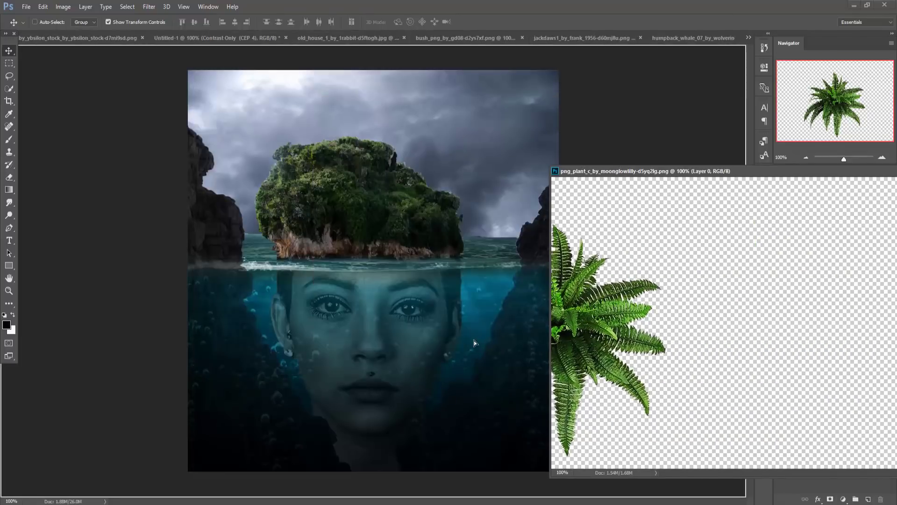
left_click_drag(785, 318, 479, 343)
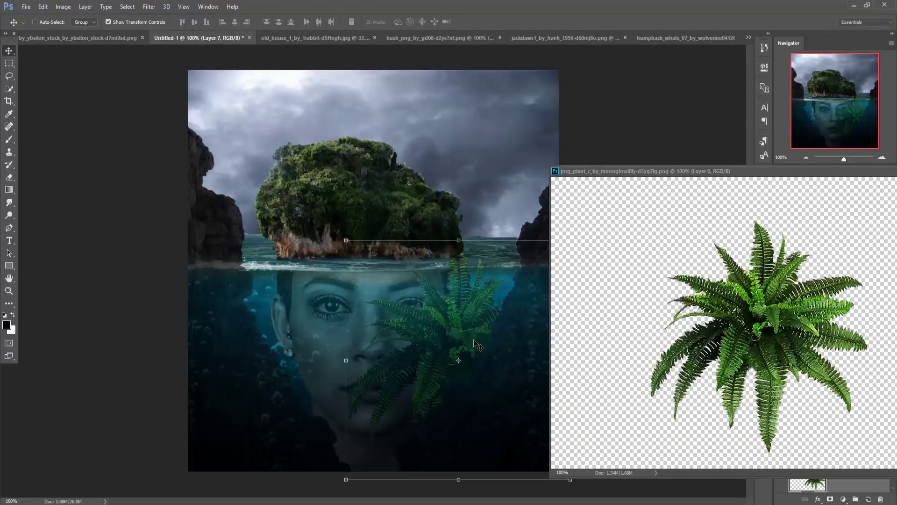
left_click_drag(864, 172, 792, 210)
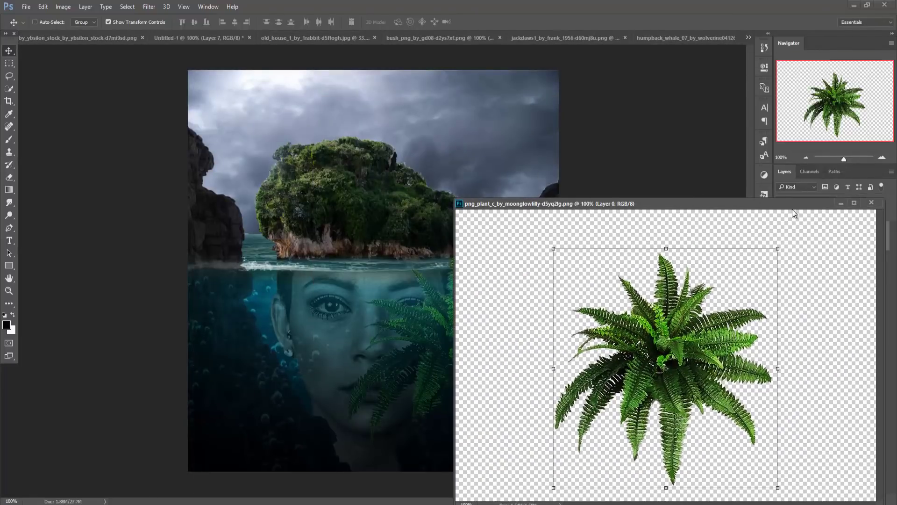
left_click(840, 203)
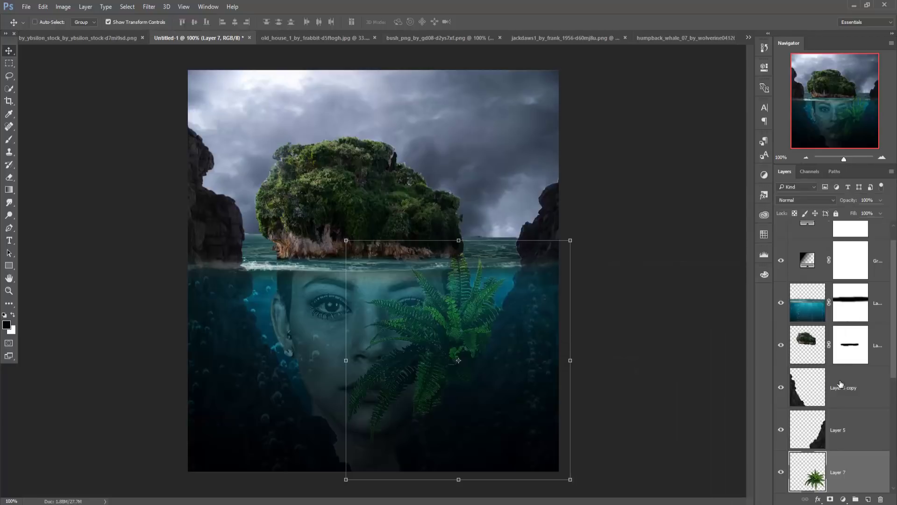
Move the fern layer above Layer 5 and shrink it to about 32% at the bottom centre.
left_click_drag(845, 467, 853, 411)
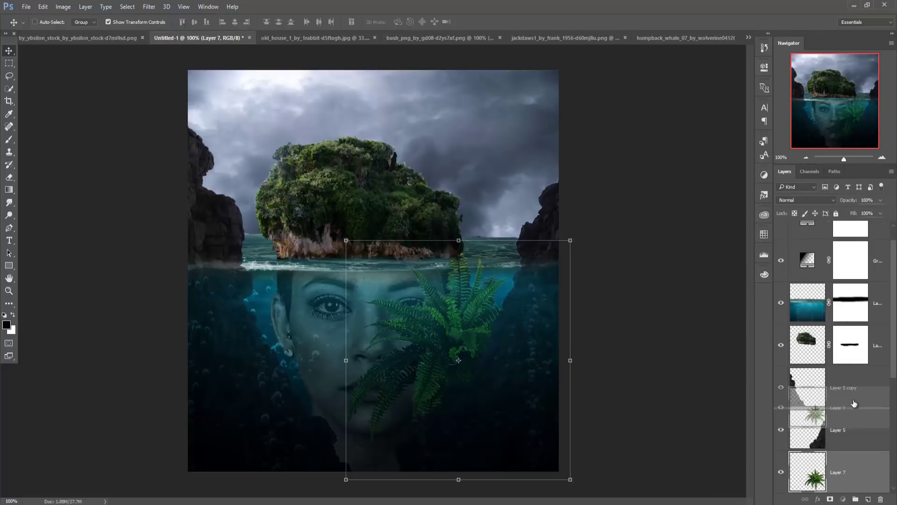
left_click_drag(570, 240, 519, 348)
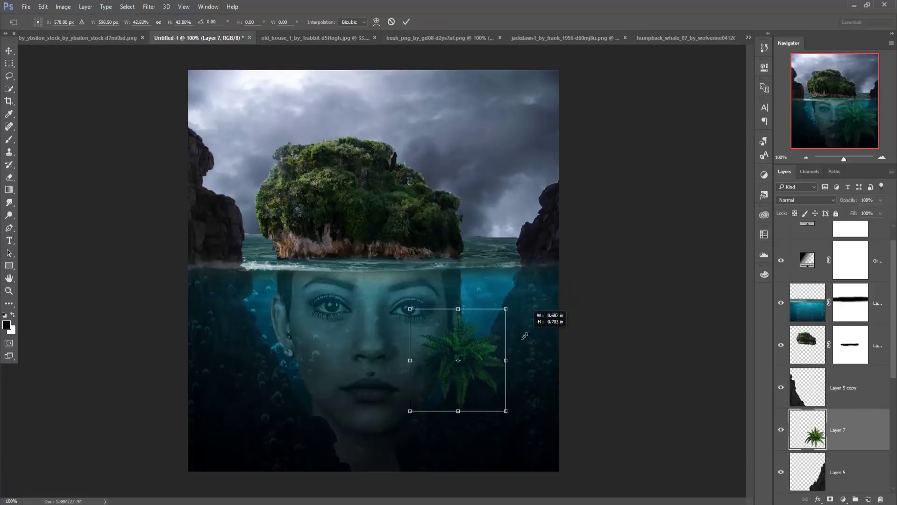
left_click_drag(460, 361, 423, 451)
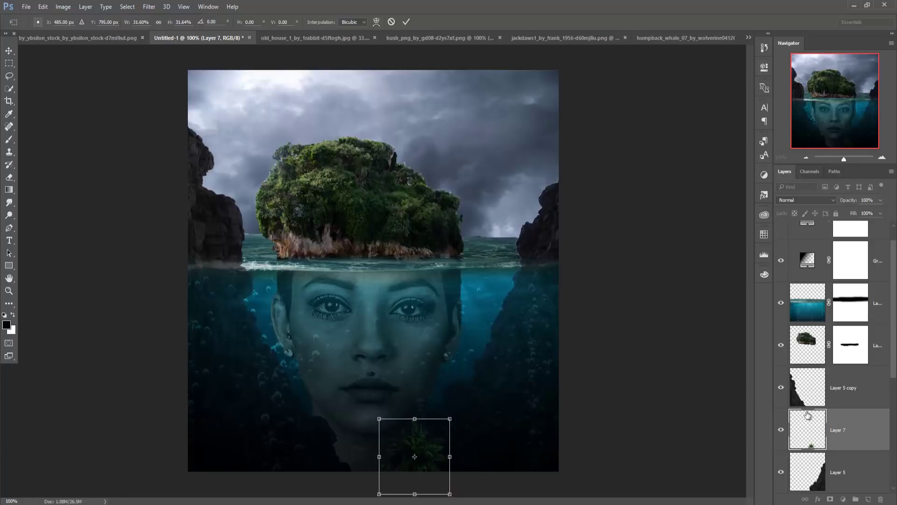
left_click(406, 21)
Duplicate the fern layer and place the copy beside the face's lower right, rotated about -15°.
right_click(862, 422)
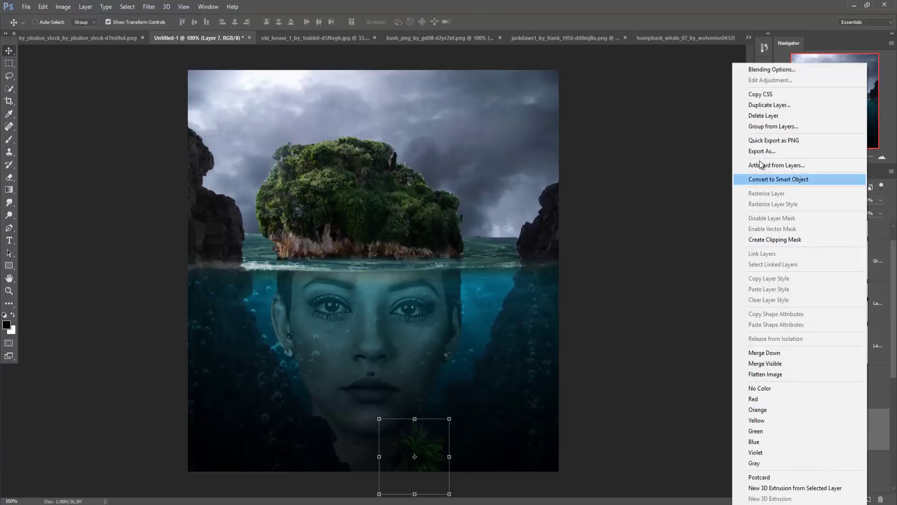
left_click(770, 105)
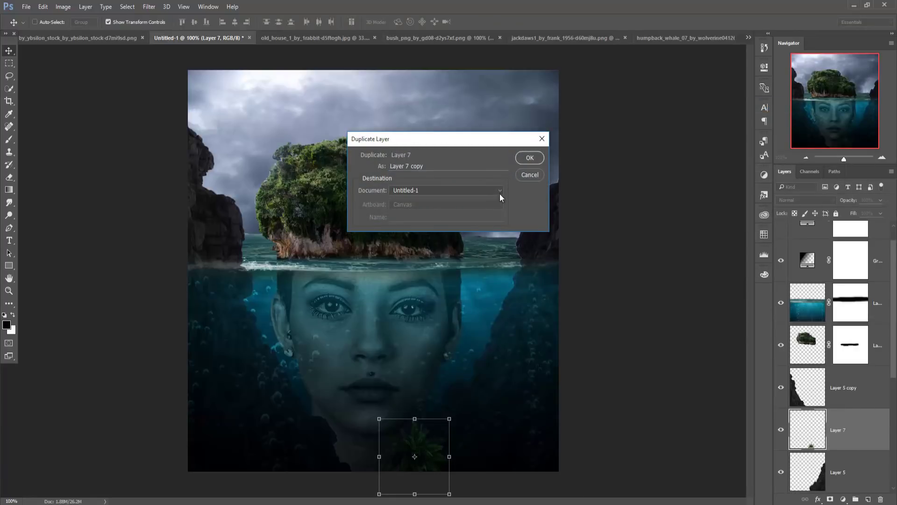
left_click(524, 158)
left_click_drag(426, 444, 494, 355)
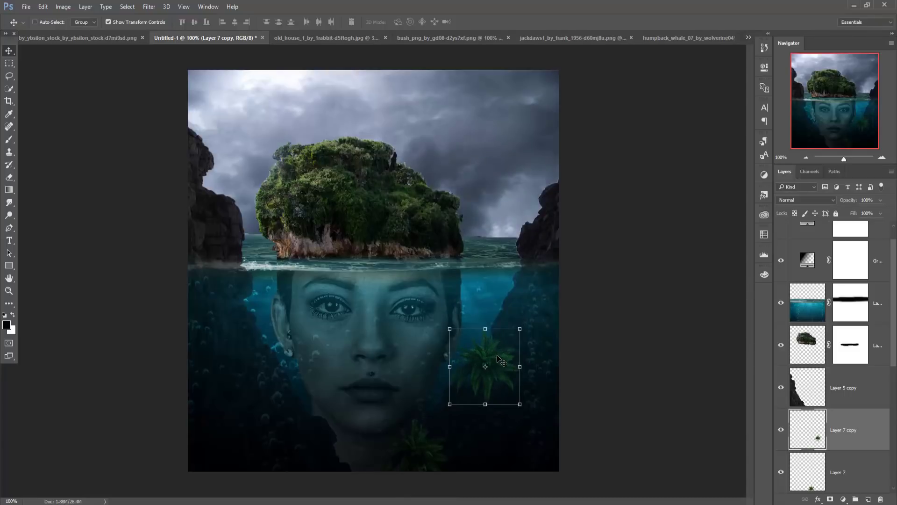
left_click_drag(524, 323, 513, 312)
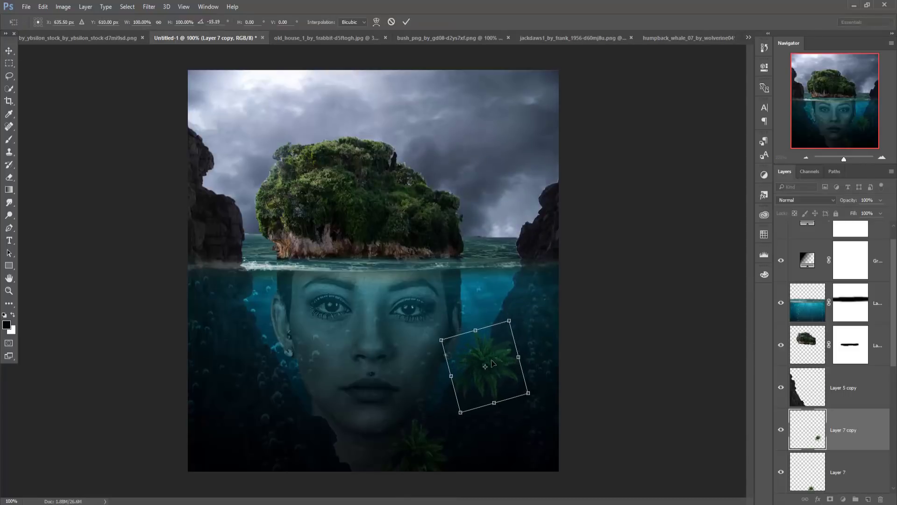
left_click_drag(496, 360, 492, 368)
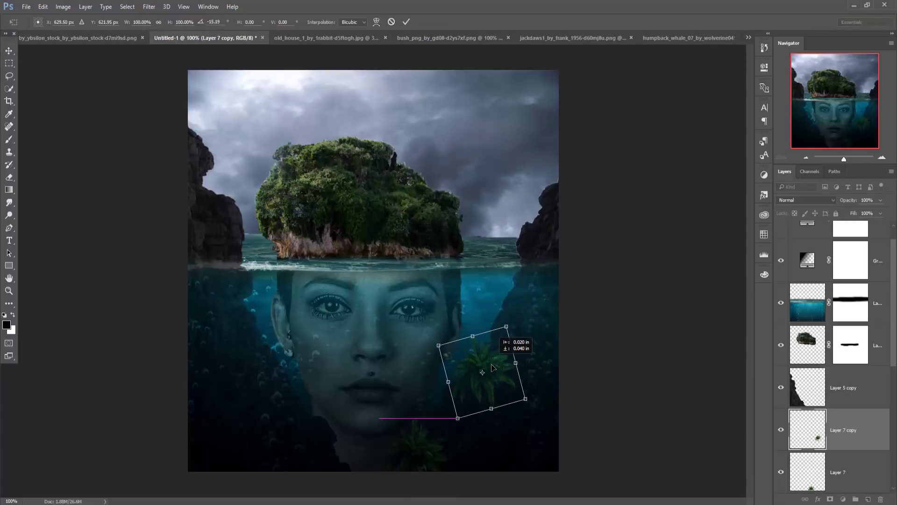
left_click(9, 53)
left_click(394, 195)
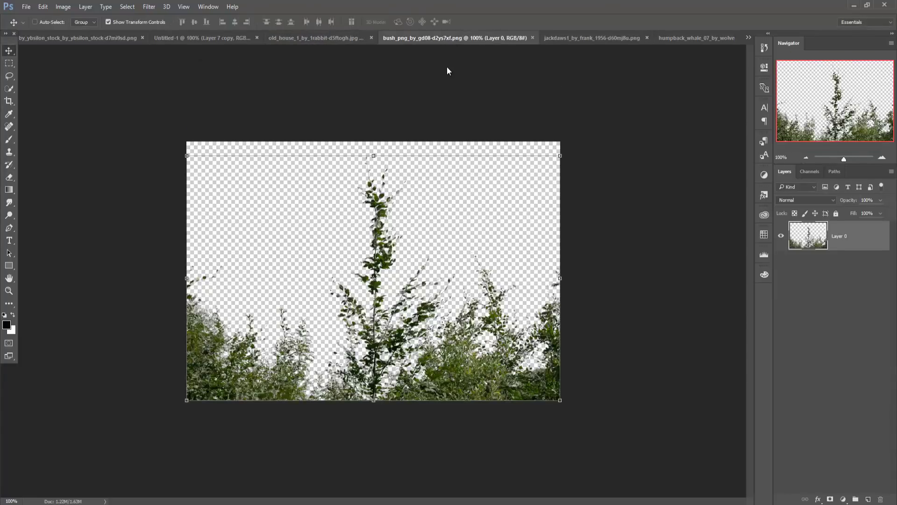
Copy the grassy bush image into the composite and move it lower.
left_click_drag(442, 38, 444, 78)
left_click_drag(542, 265, 314, 379)
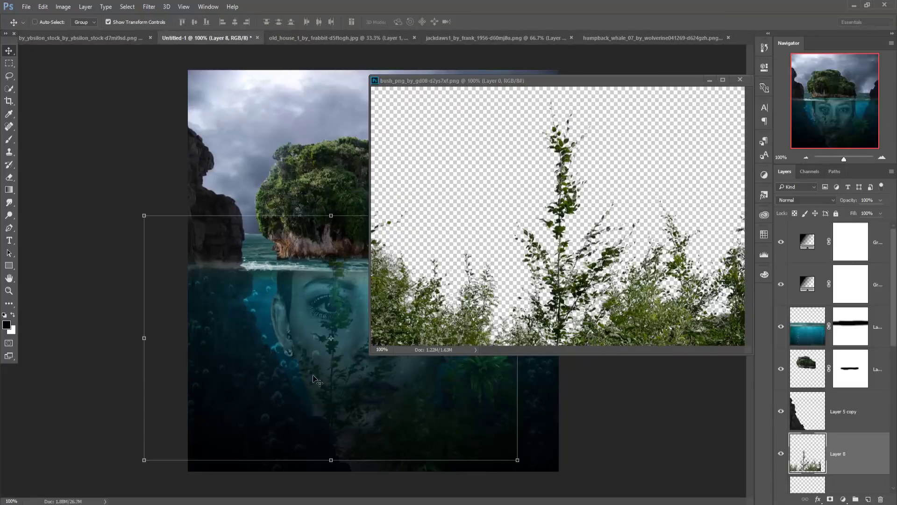
left_click(710, 80)
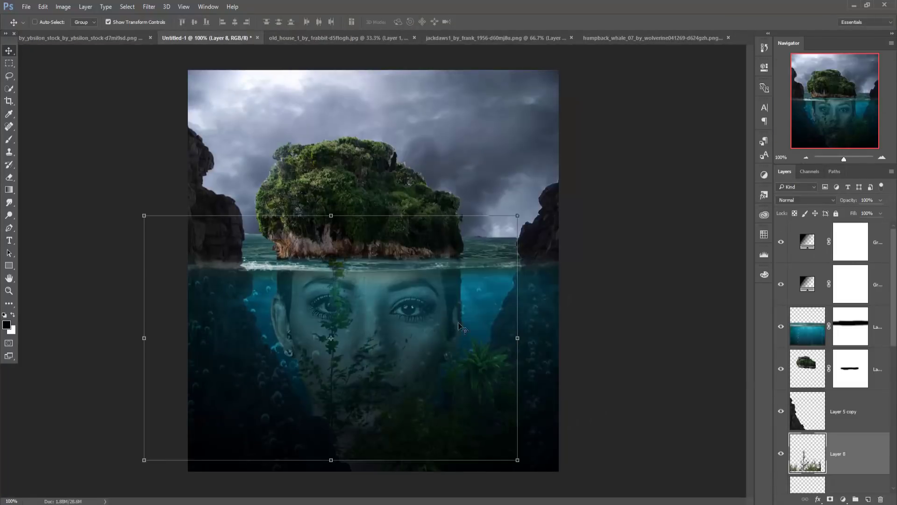
mouse_move(413, 396)
left_mouse_down()
mouse_move(419, 415)
mouse_move(391, 411)
left_mouse_up()
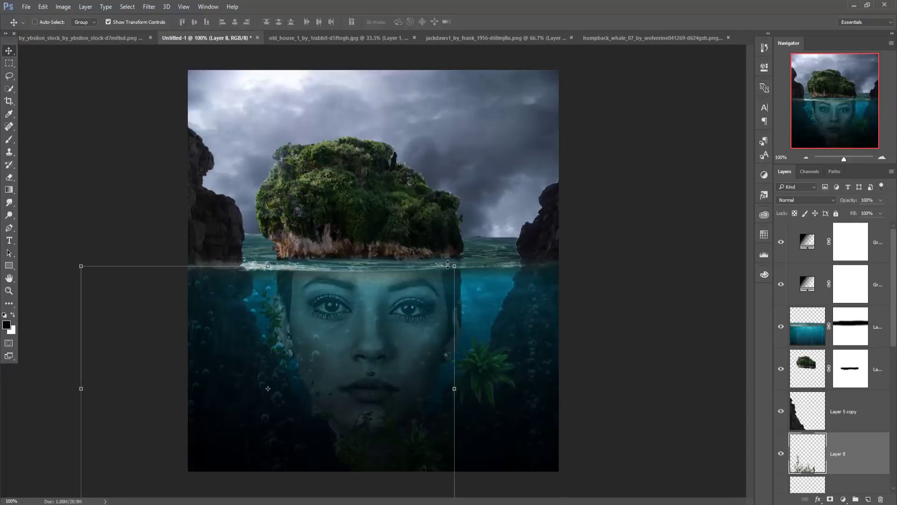
Scale the bush layer to about 73.6%, move it down-left, and set opacity to 100%.
mouse_move(453, 265)
left_mouse_down()
mouse_move(444, 262)
mouse_move(407, 296)
left_mouse_up()
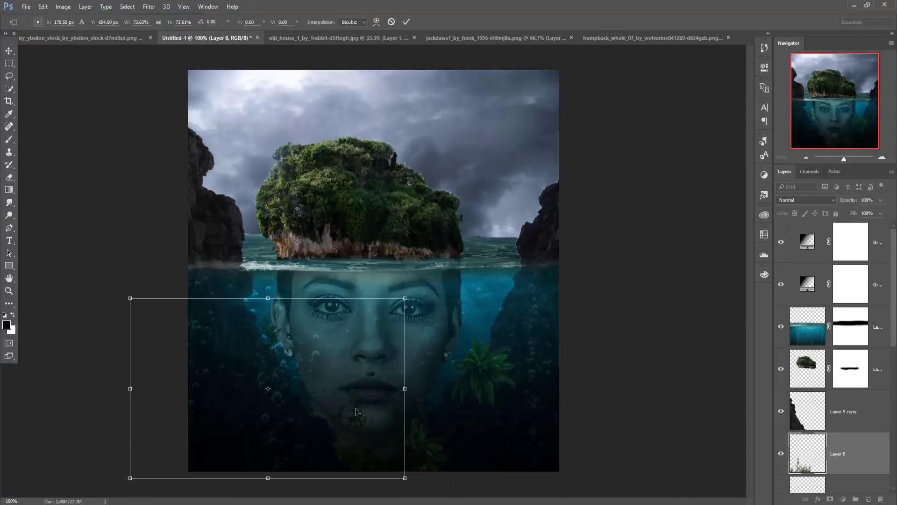
mouse_move(352, 413)
left_mouse_down()
mouse_move(424, 418)
mouse_move(390, 421)
left_mouse_up()
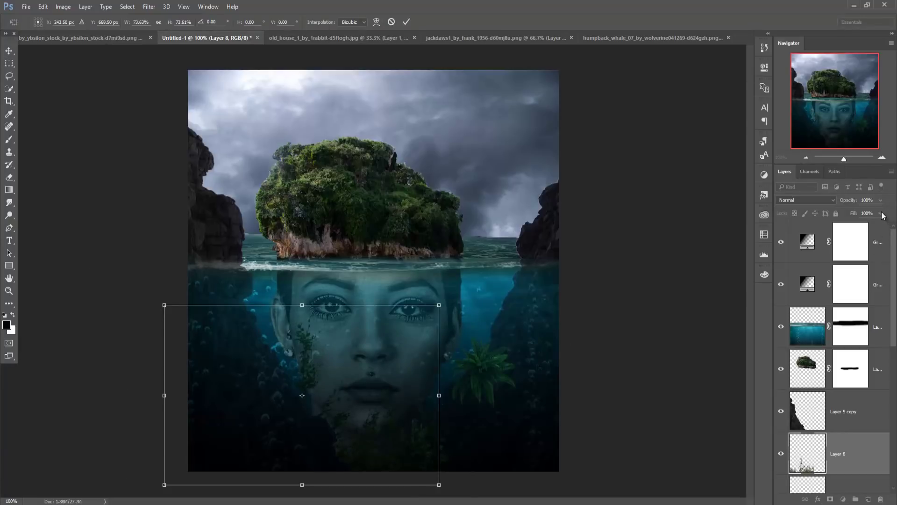
left_click(406, 21)
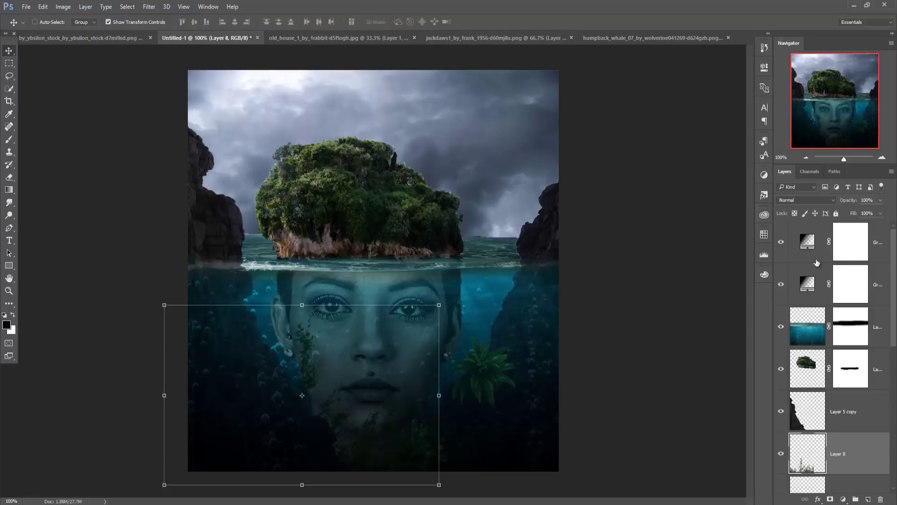
left_click(881, 199)
left_click_drag(864, 211, 894, 231)
left_click(881, 242)
left_click(486, 37)
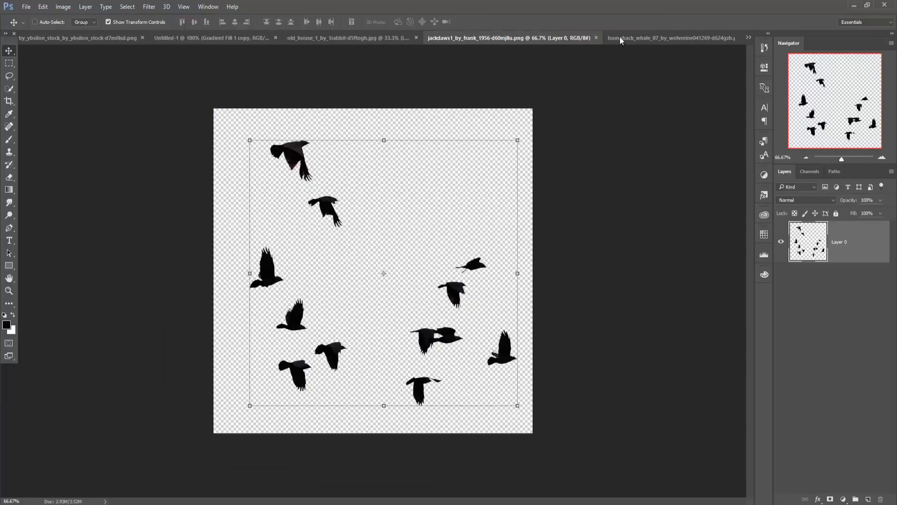
Copy the humpback whale image into the composite as a new layer.
left_click(654, 37)
left_click_drag(652, 40, 640, 82)
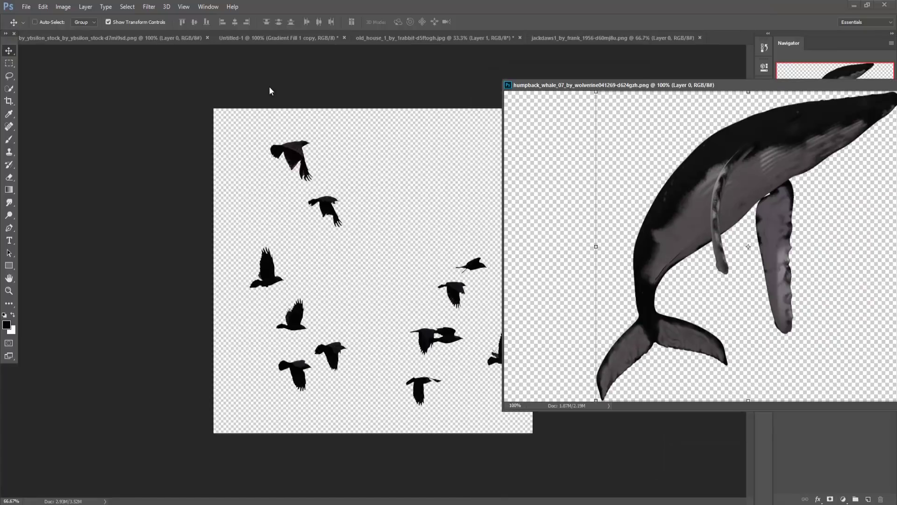
left_click(248, 38)
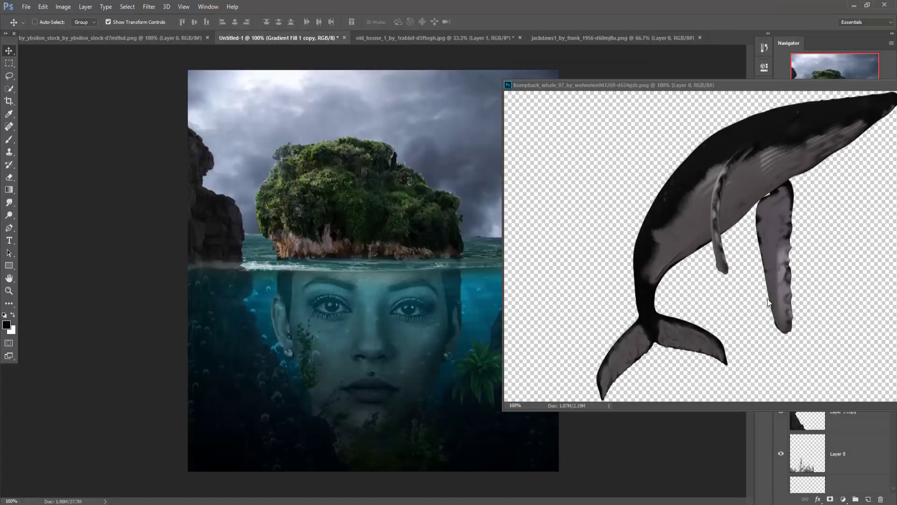
left_click_drag(739, 161, 425, 181)
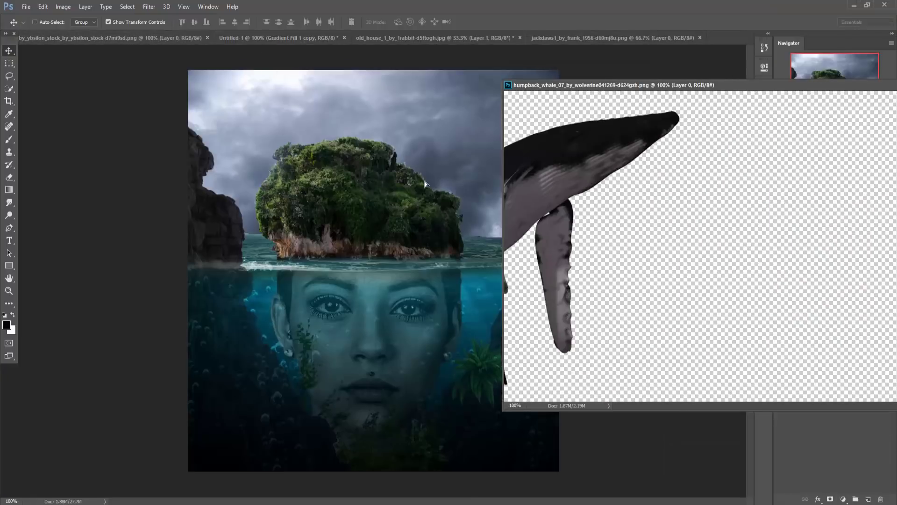
left_click_drag(840, 85, 568, 185)
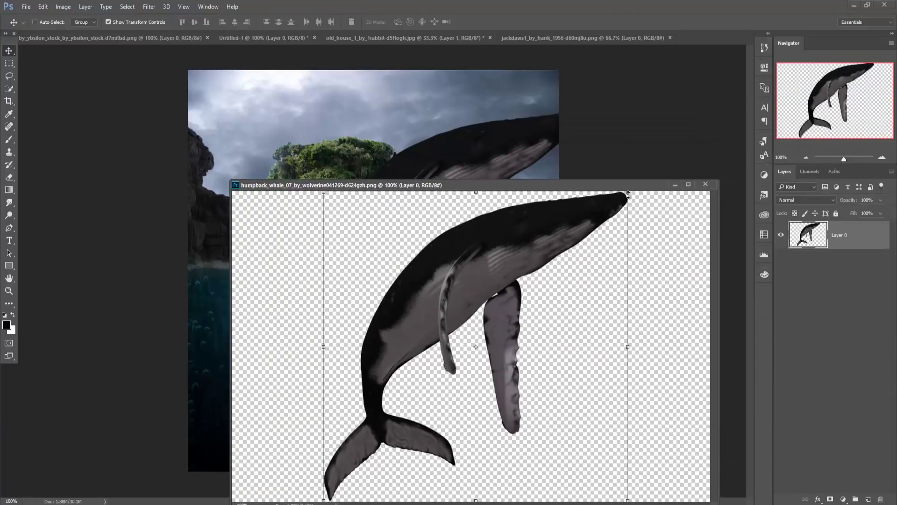
left_click(672, 184)
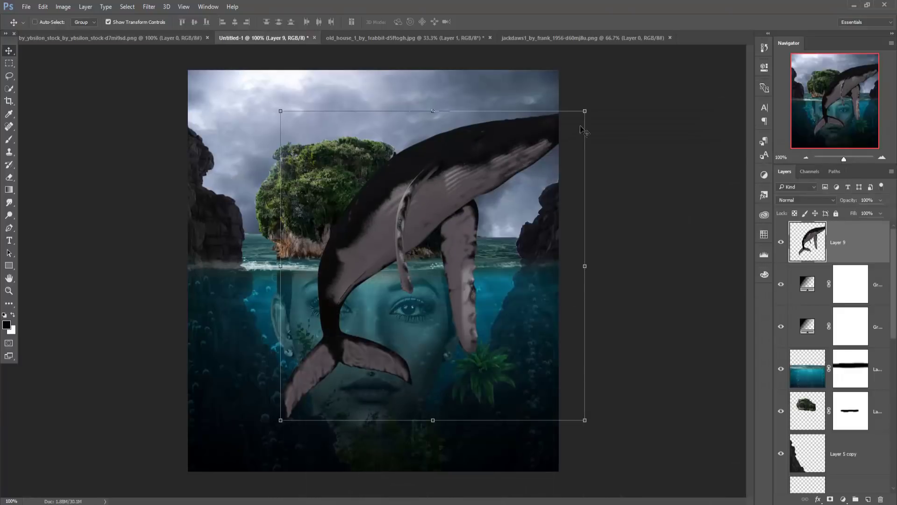
Scale the whale to about 29%, place it under the water layer by the cheek, tilted 12.6°.
mouse_move(585, 110)
left_mouse_down()
mouse_move(497, 225)
mouse_move(477, 236)
mouse_move(432, 317)
left_mouse_up()
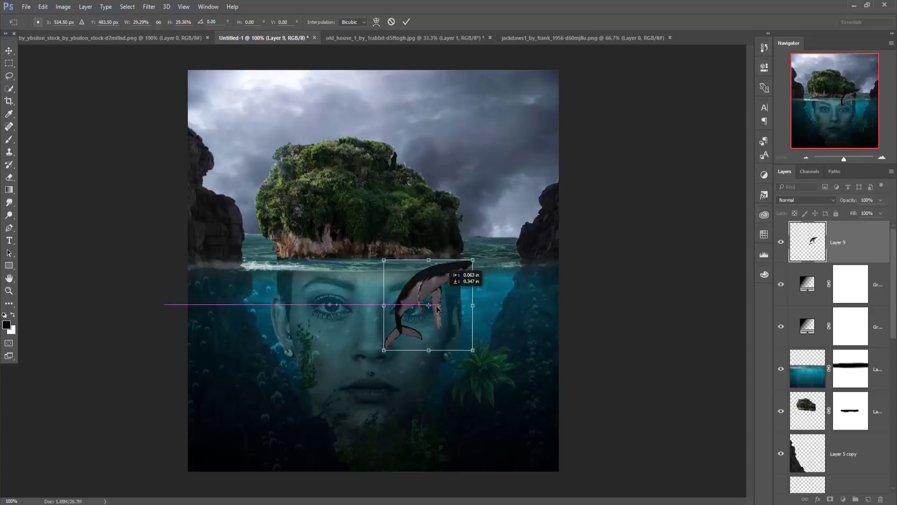
left_click(406, 22)
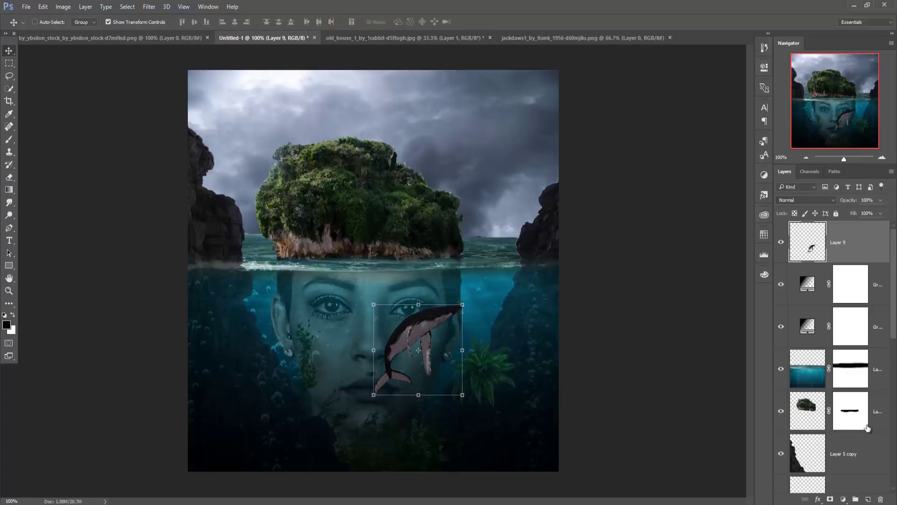
left_click_drag(862, 245, 859, 479)
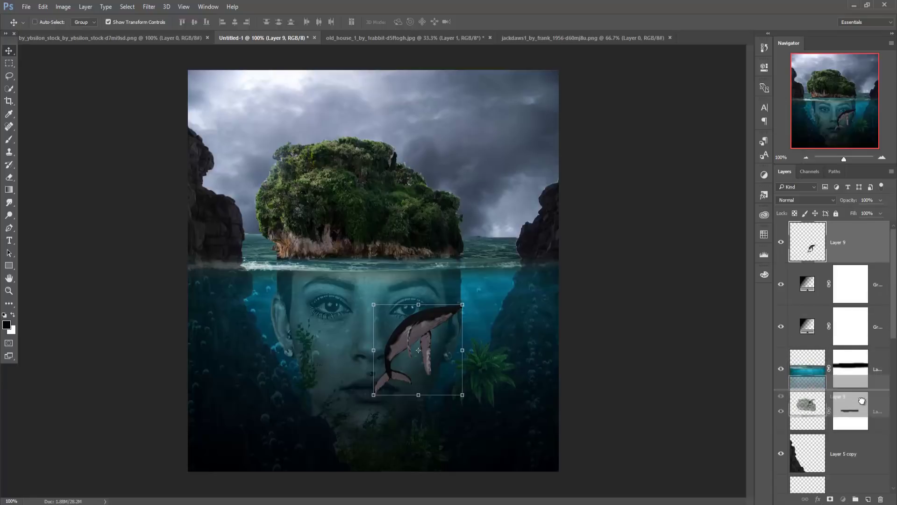
left_click_drag(858, 479, 868, 281)
left_click_drag(424, 331, 436, 333)
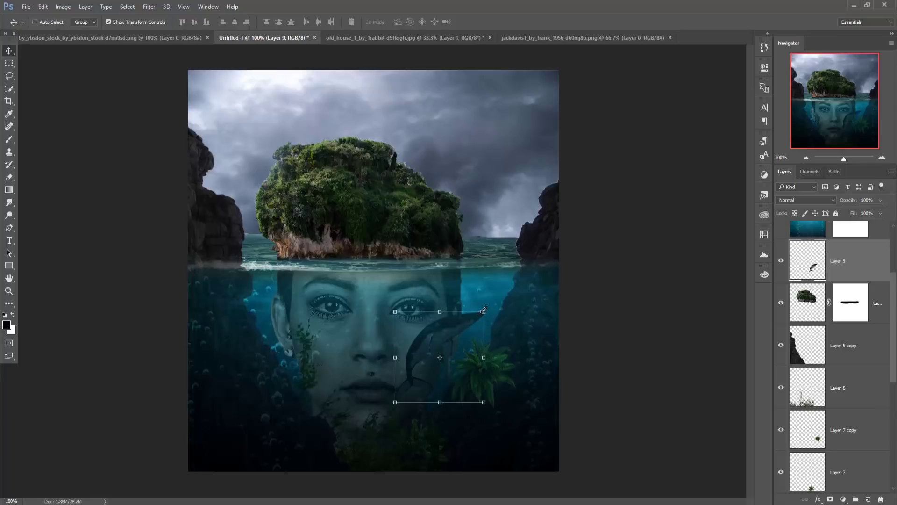
mouse_move(494, 307)
left_mouse_down()
mouse_move(496, 322)
mouse_move(486, 327)
left_mouse_up()
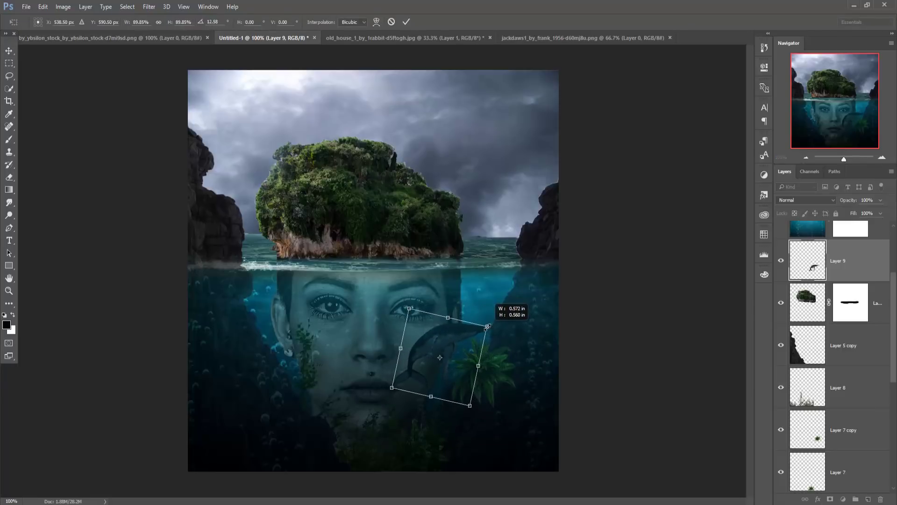
Duplicate the whale as Layer 9 copy, then shift the original Layer 9 slightly left.
left_click(406, 24)
right_click(861, 272)
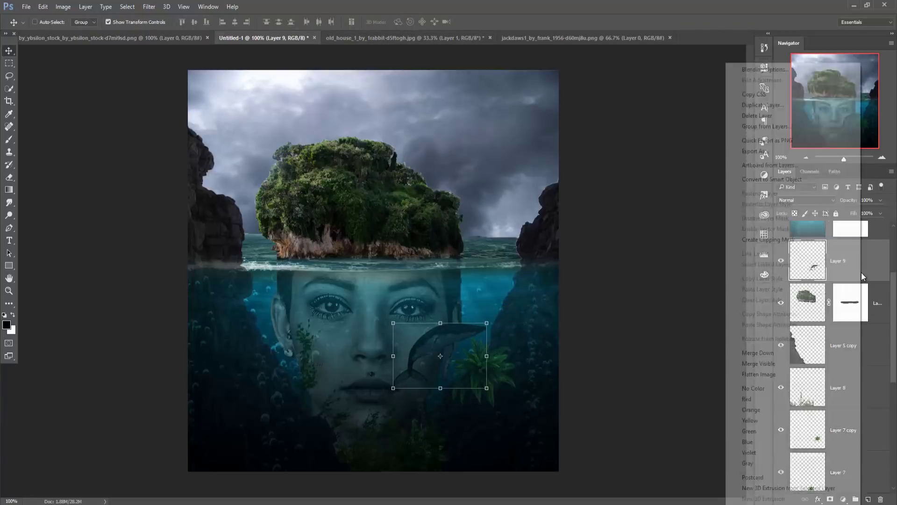
left_click(760, 105)
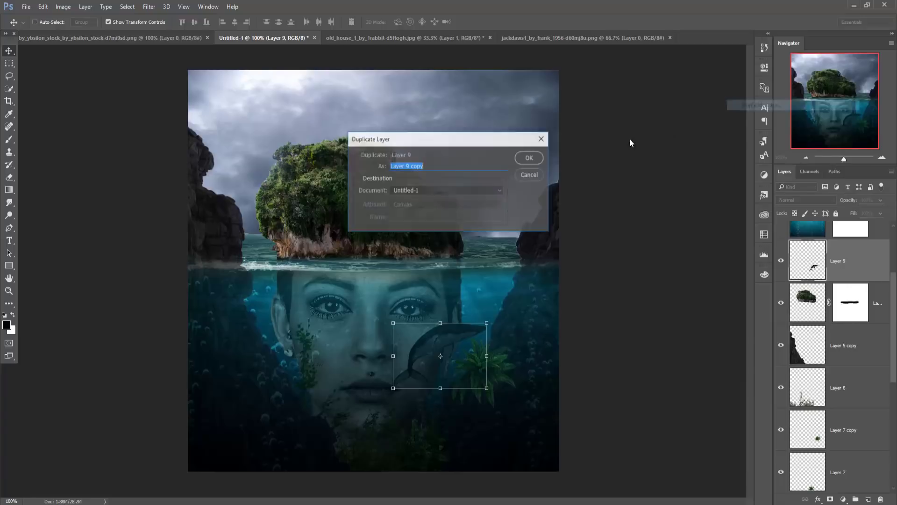
left_click(537, 161)
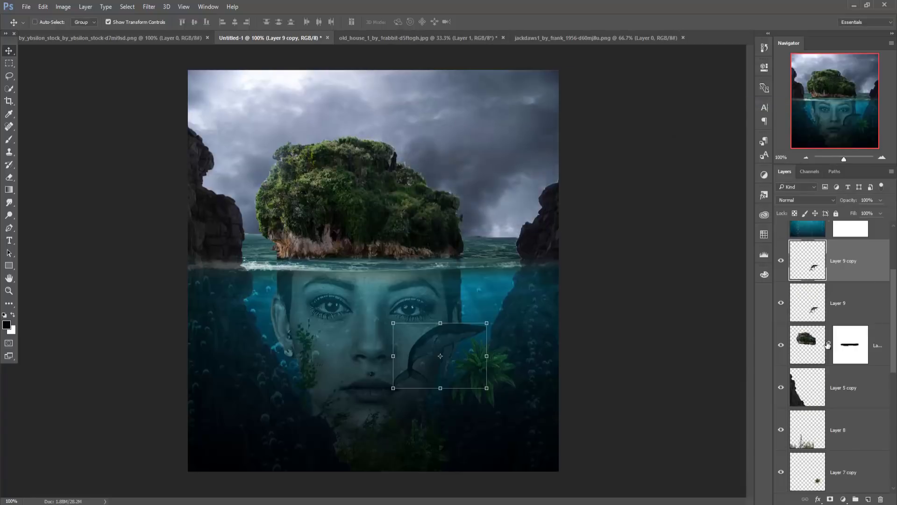
left_click(850, 306)
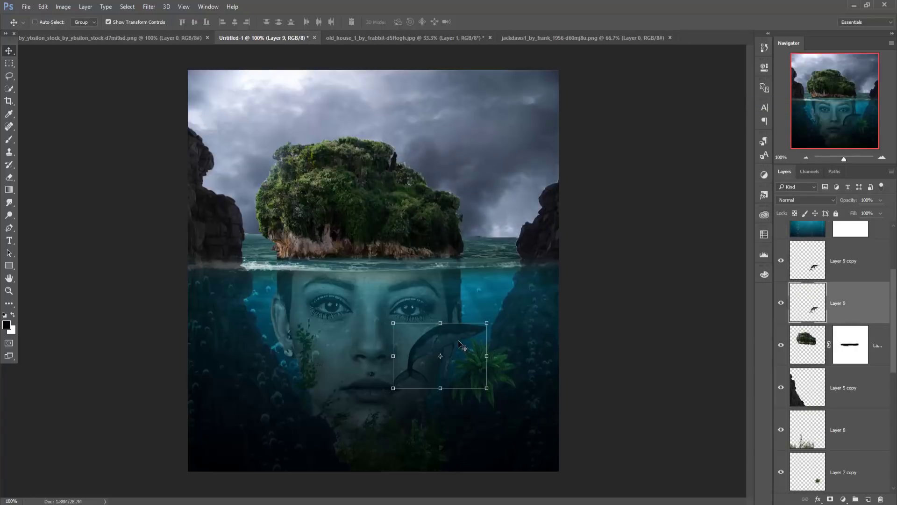
left_click_drag(452, 340, 431, 341)
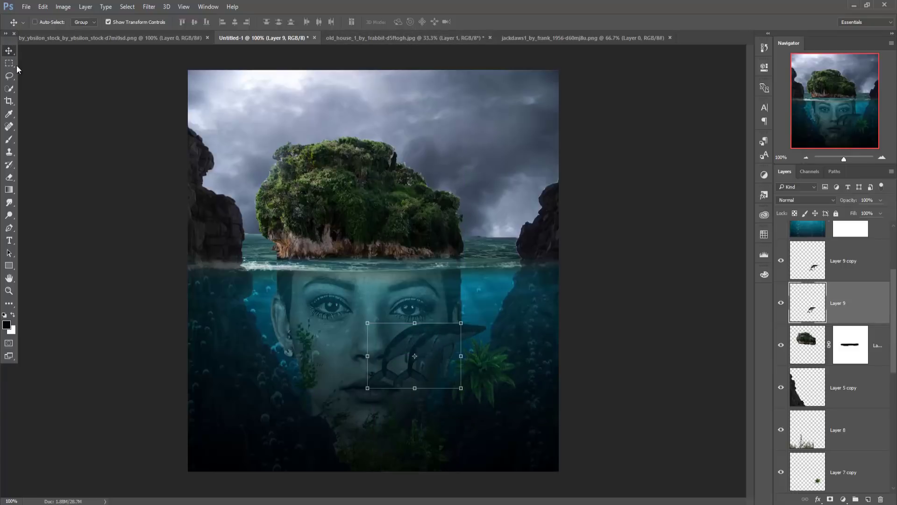
Give the whale a black Color Overlay and a 4.4 px Gaussian Blur.
left_click(818, 498)
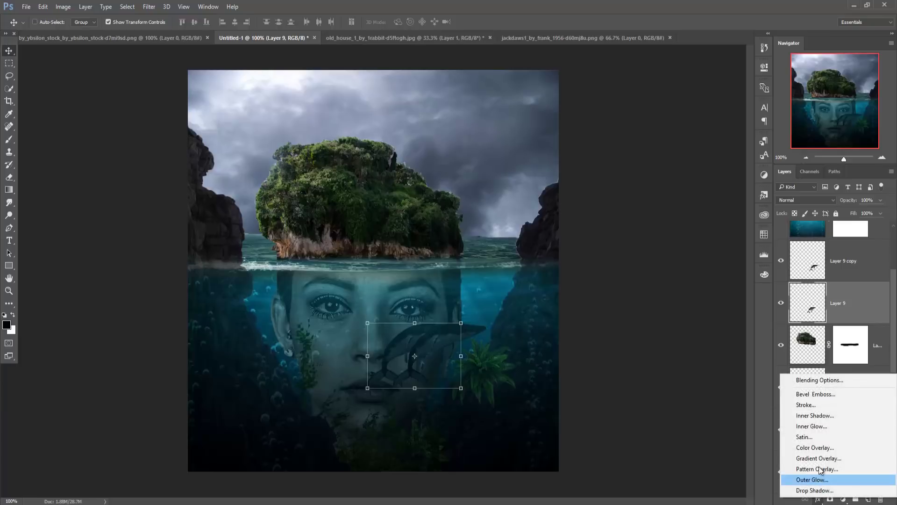
left_click(816, 447)
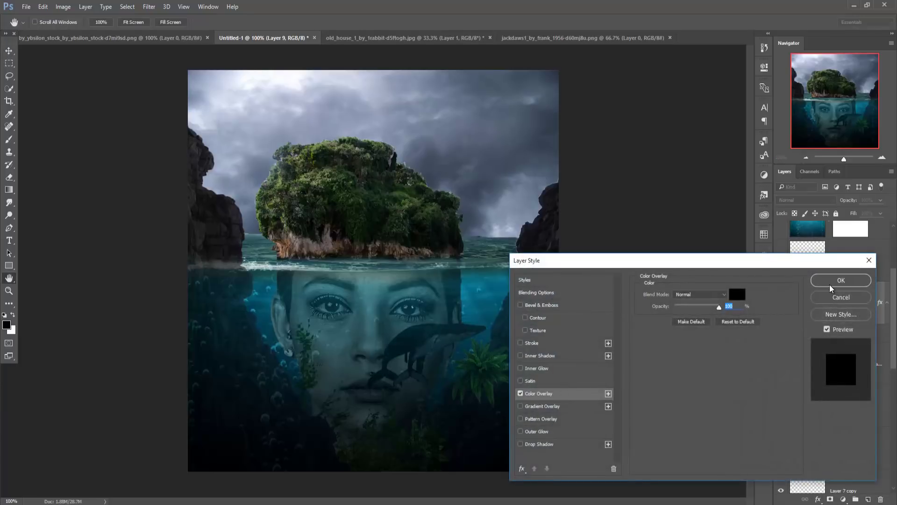
left_click(831, 281)
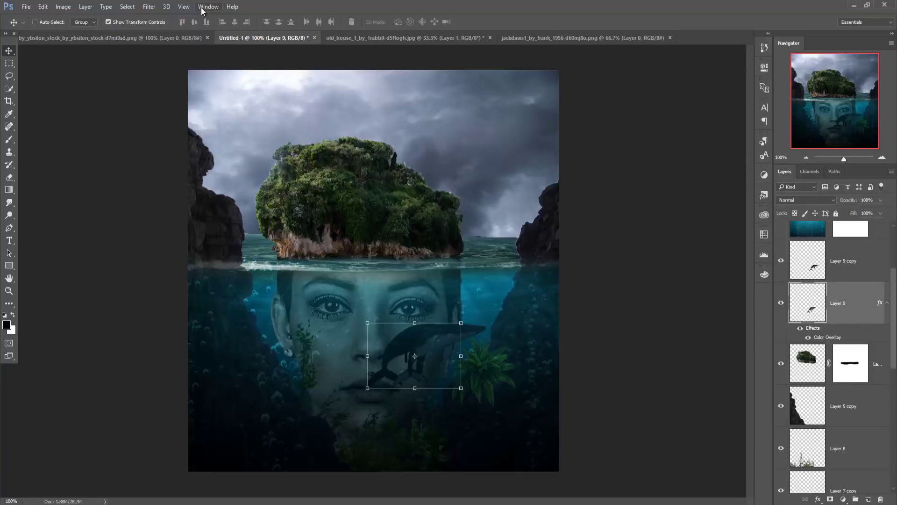
left_click(149, 7)
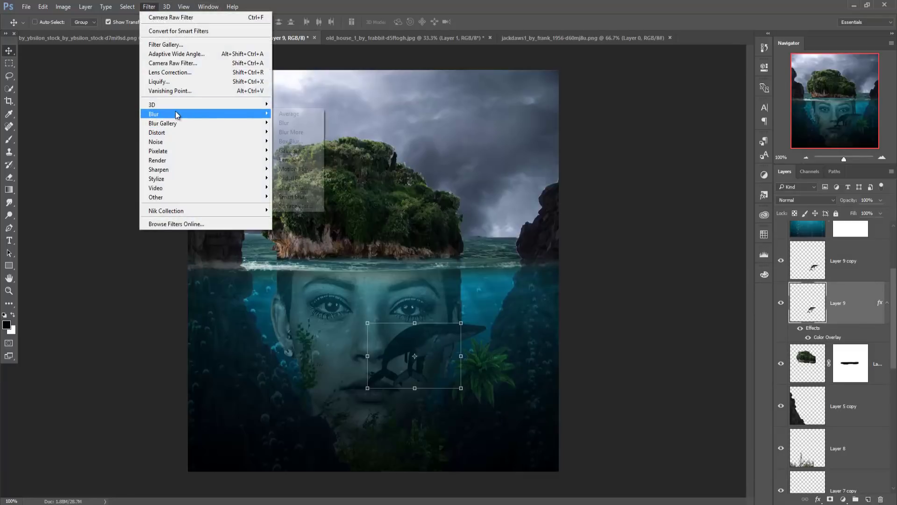
left_click(292, 151)
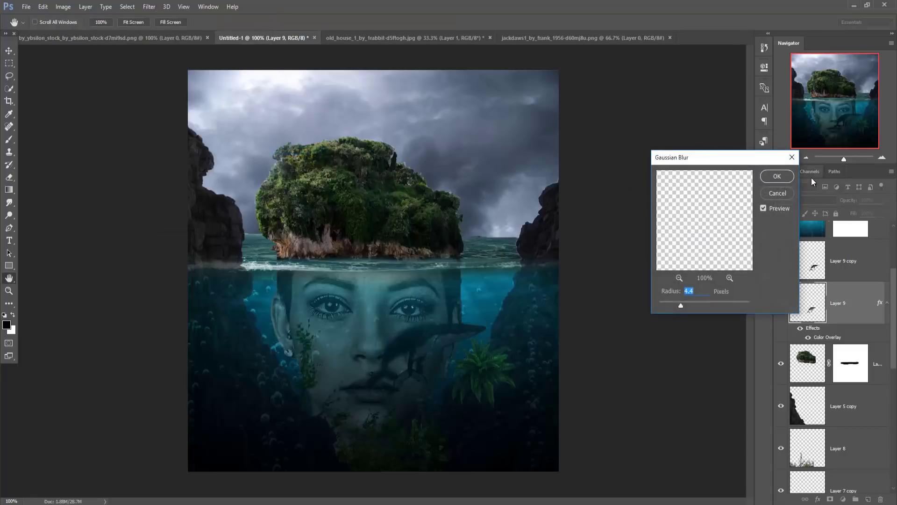
left_click(776, 176)
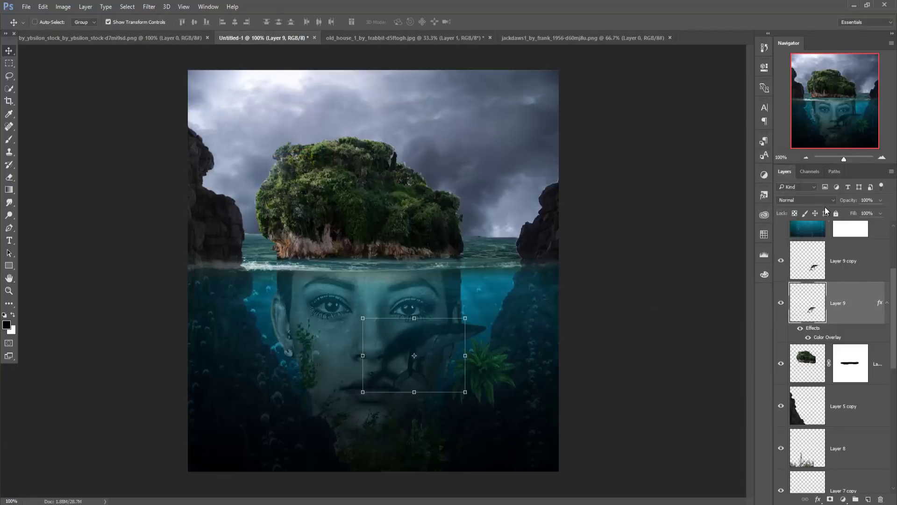
Set the whale layer's fill to 95% and opacity to 55%.
left_click(881, 213)
mouse_move(880, 226)
left_mouse_down()
mouse_move(864, 228)
mouse_move(870, 212)
mouse_move(860, 213)
left_mouse_up()
left_click(881, 200)
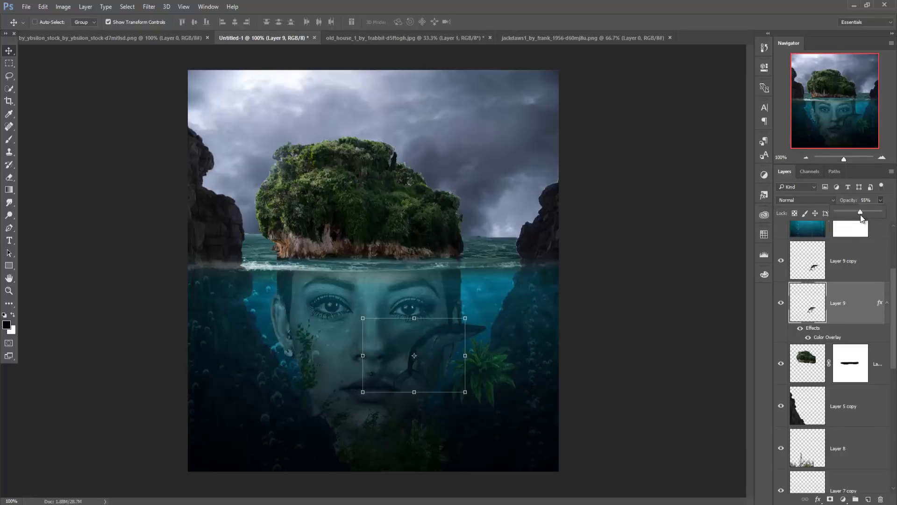
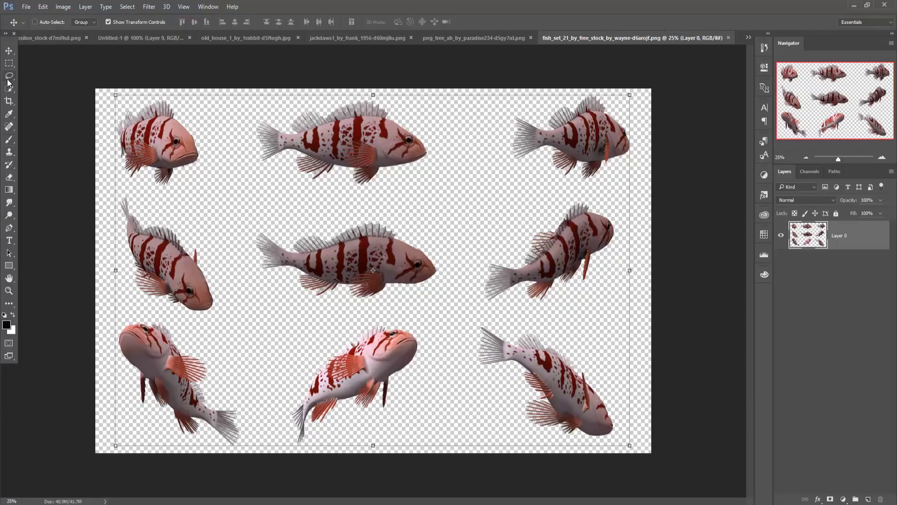
Lasso the top-middle striped fish on the fish stock sheet.
left_click(9, 76)
left_click(47, 77)
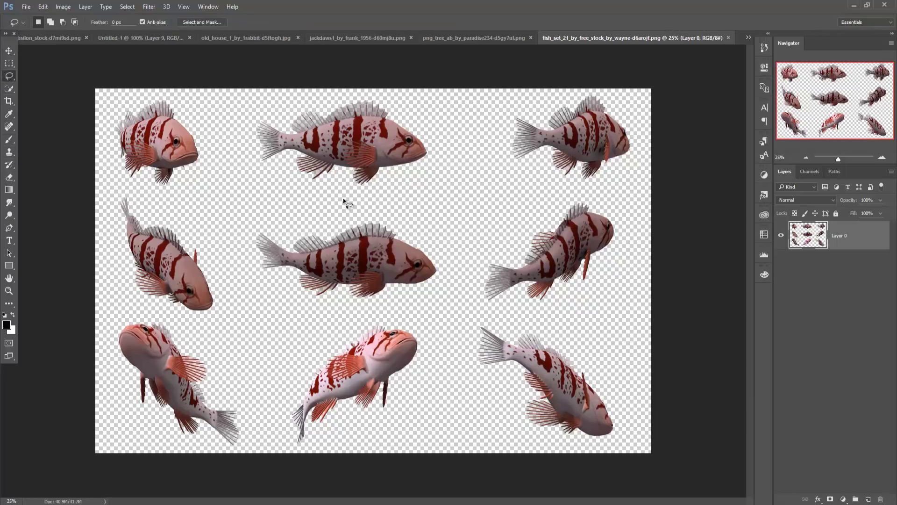
mouse_move(342, 192)
left_mouse_down()
mouse_move(429, 193)
mouse_move(449, 139)
left_mouse_up()
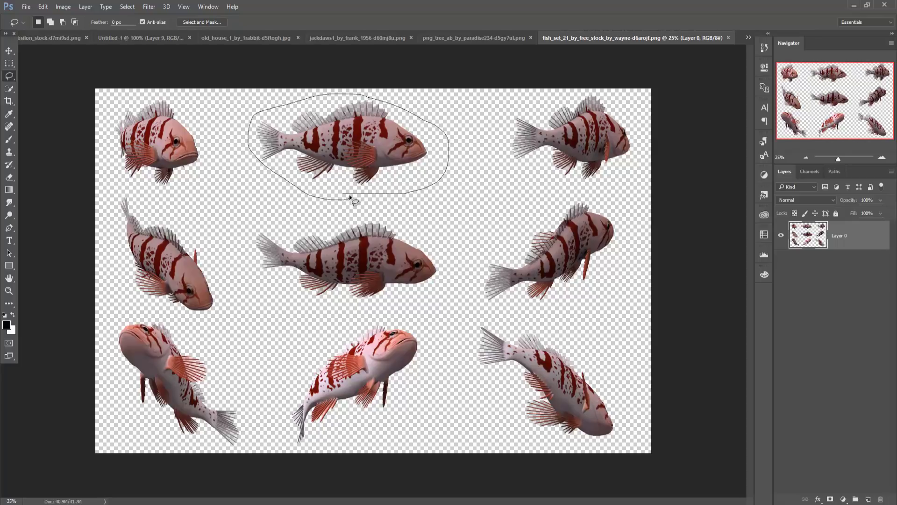
left_click_drag(349, 194, 349, 191)
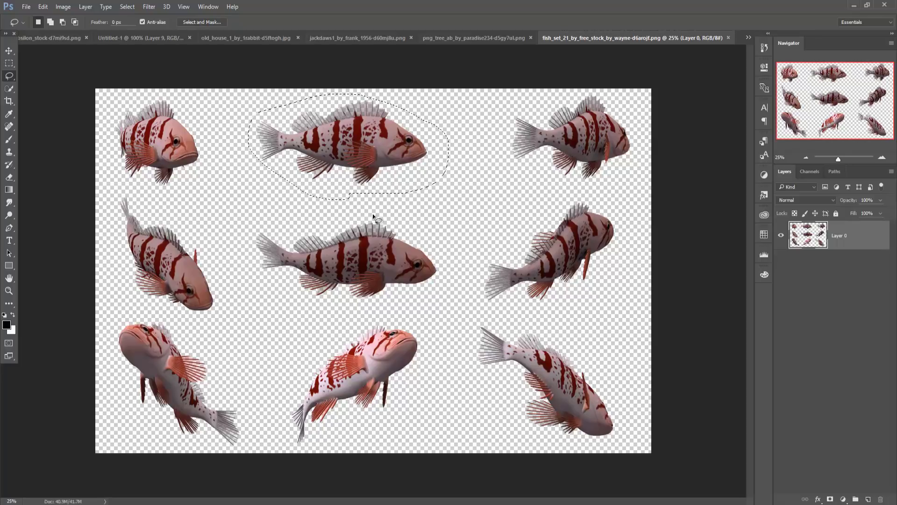
Drag the fish into Untitled-1 and shrink it to about 3% on the cheek.
left_click(8, 50)
left_click_drag(593, 38, 588, 68)
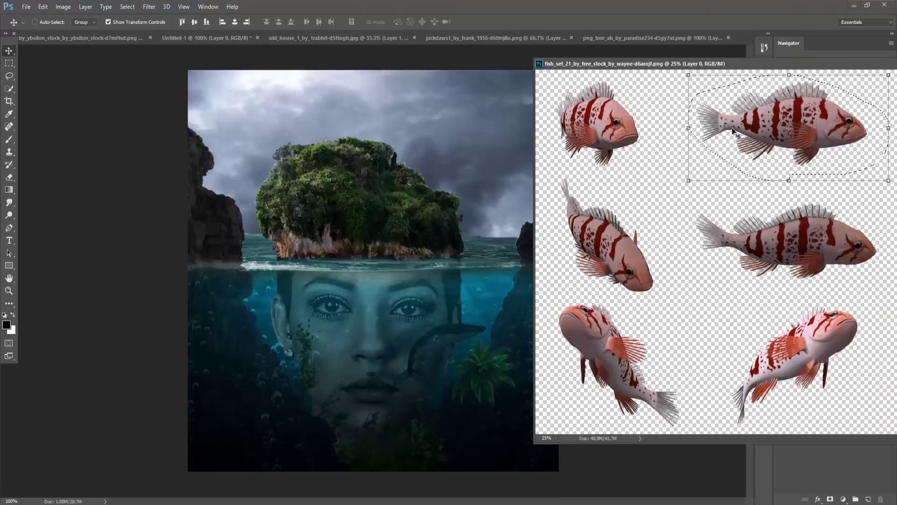
left_click_drag(733, 132, 379, 264)
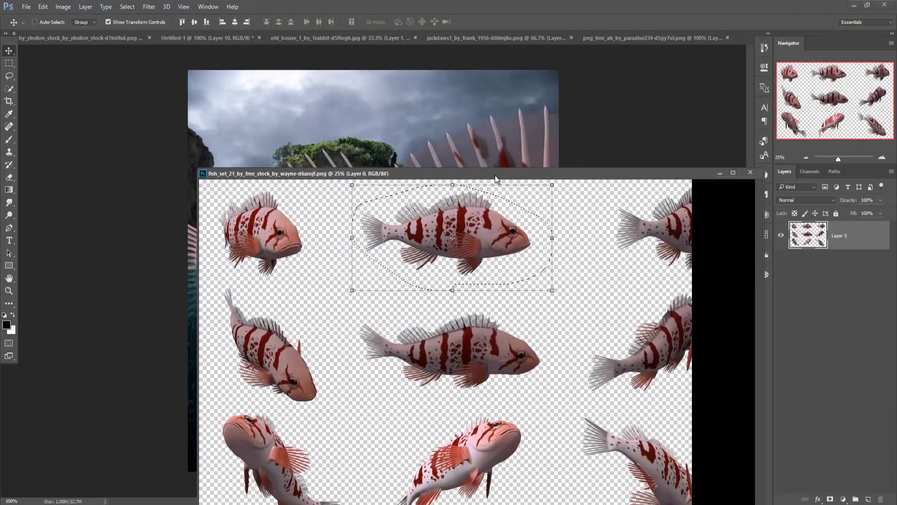
left_click(690, 178)
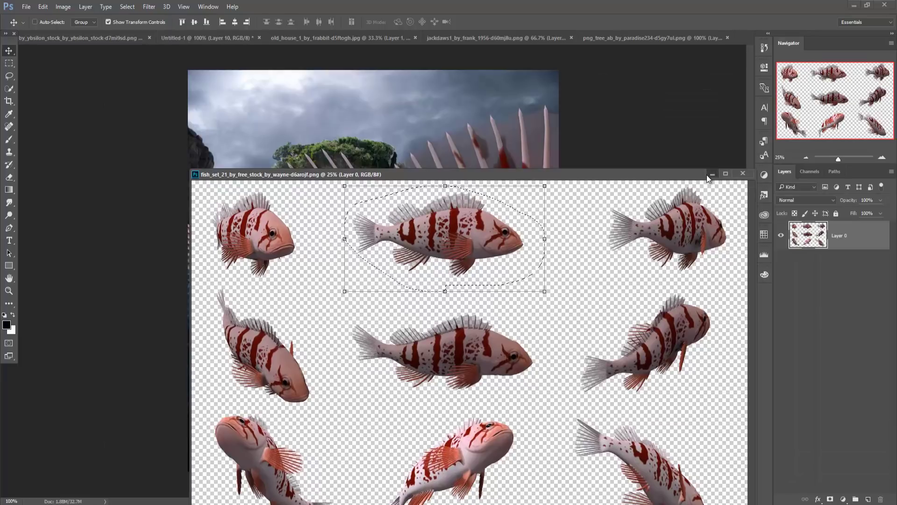
left_click(711, 173)
left_click_drag(336, 225, 267, 250)
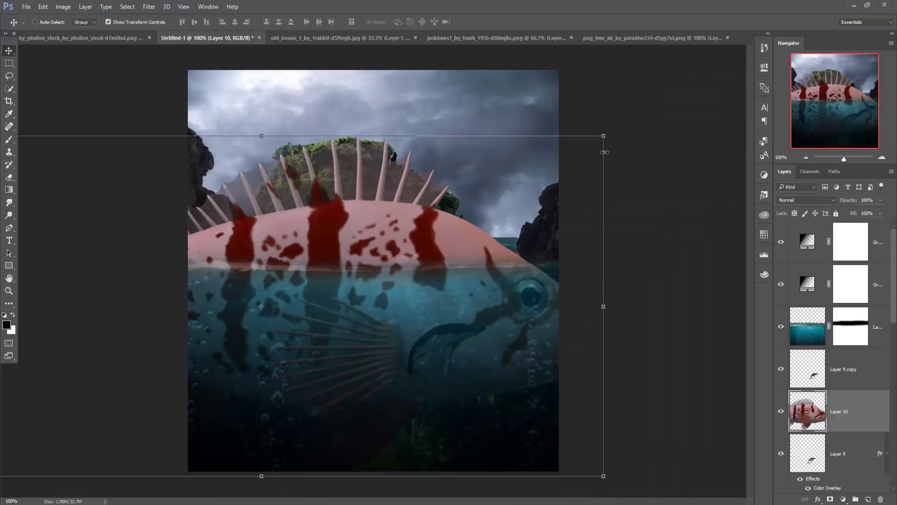
mouse_move(601, 139)
left_mouse_down()
mouse_move(307, 319)
mouse_move(276, 312)
mouse_move(349, 339)
mouse_move(346, 331)
left_mouse_up()
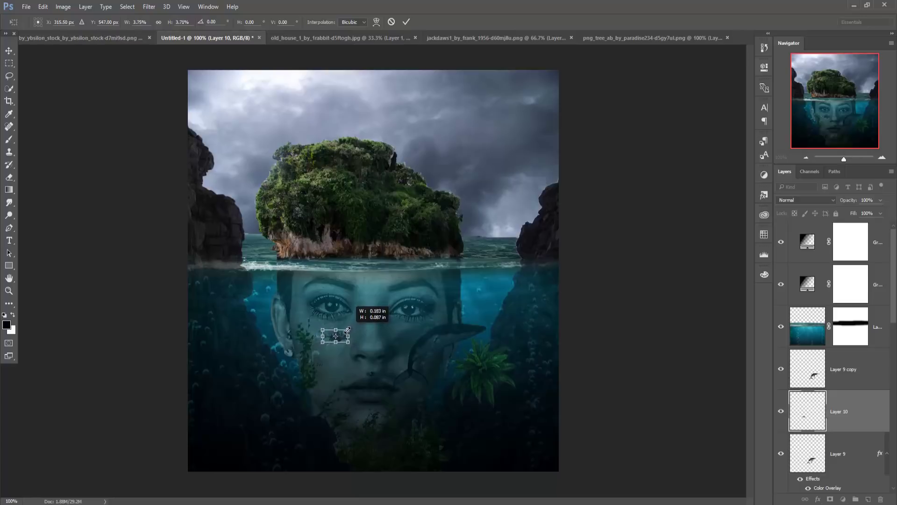
Commit the fish size, then duplicate Layer 10 and place copies beside the first fish.
left_click(406, 26)
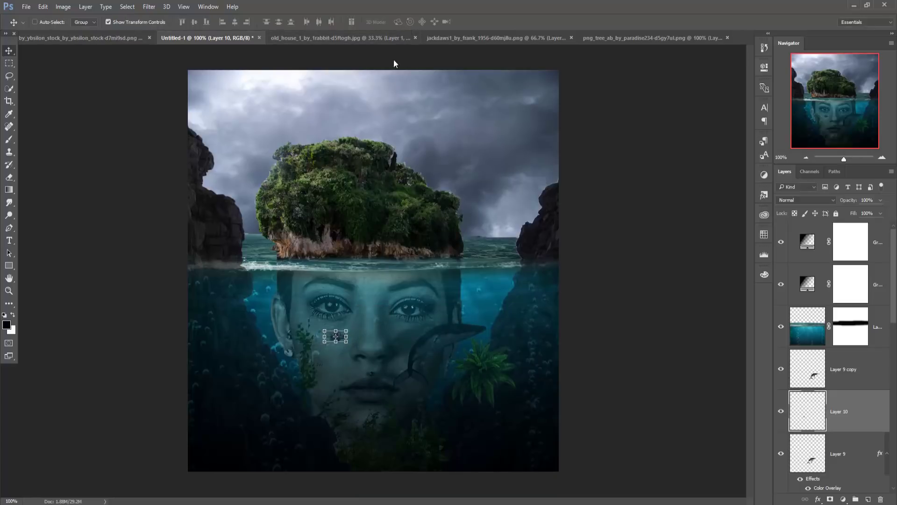
right_click(856, 404)
left_click(741, 105)
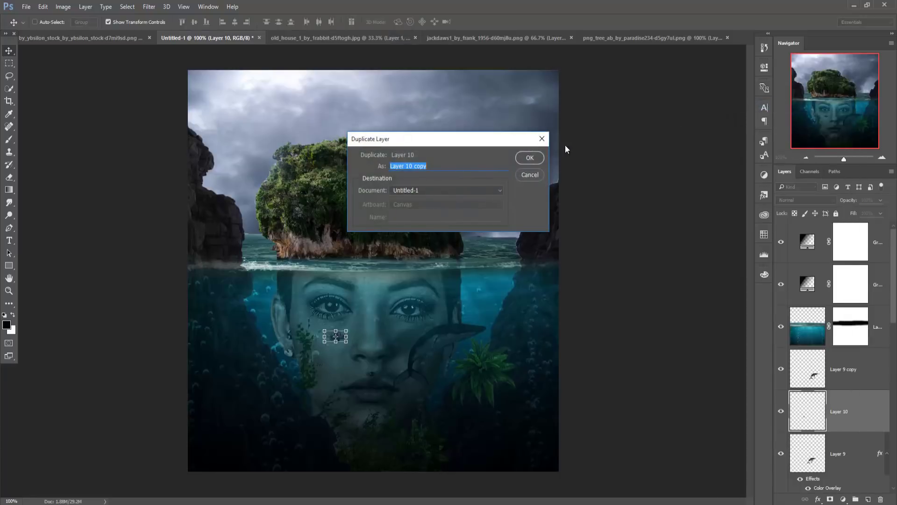
left_click(529, 159)
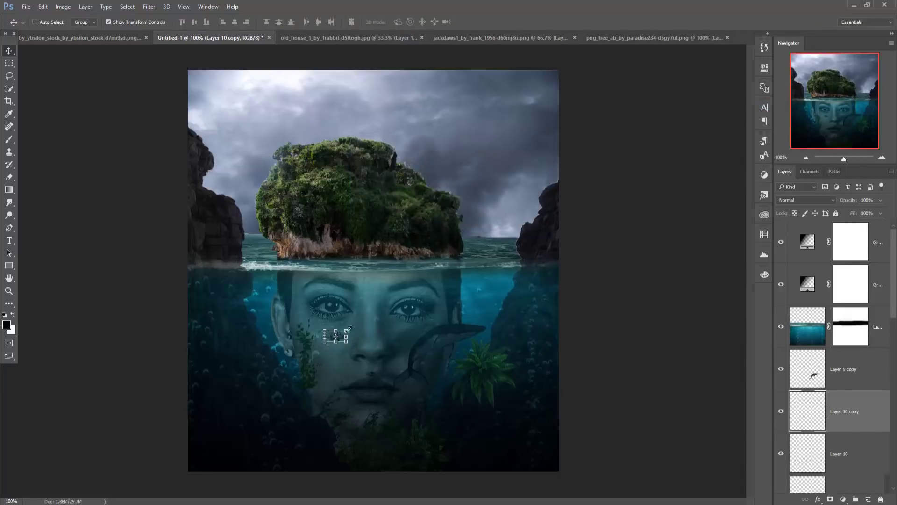
left_click_drag(329, 340, 334, 355)
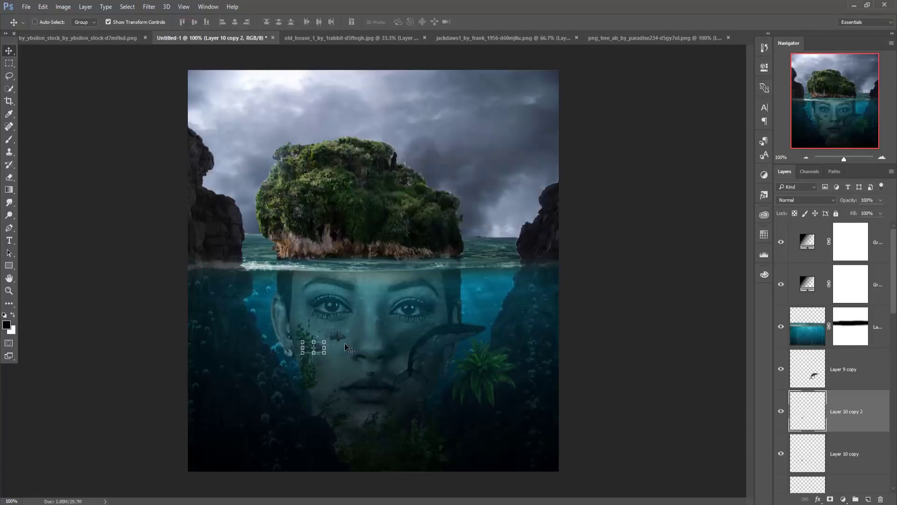
mouse_move(333, 354)
left_mouse_down()
mouse_move(322, 351)
mouse_move(344, 353)
left_mouse_up()
Add a third fish copy up and right, then select all four fish layers.
right_click(871, 407)
left_click(771, 104)
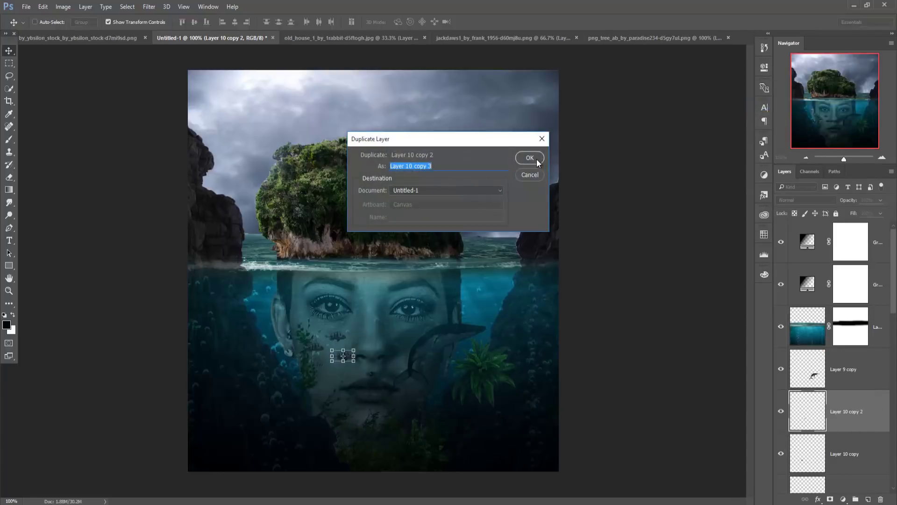
left_click(537, 161)
mouse_move(355, 346)
left_mouse_down()
mouse_move(369, 331)
mouse_move(371, 340)
left_mouse_up()
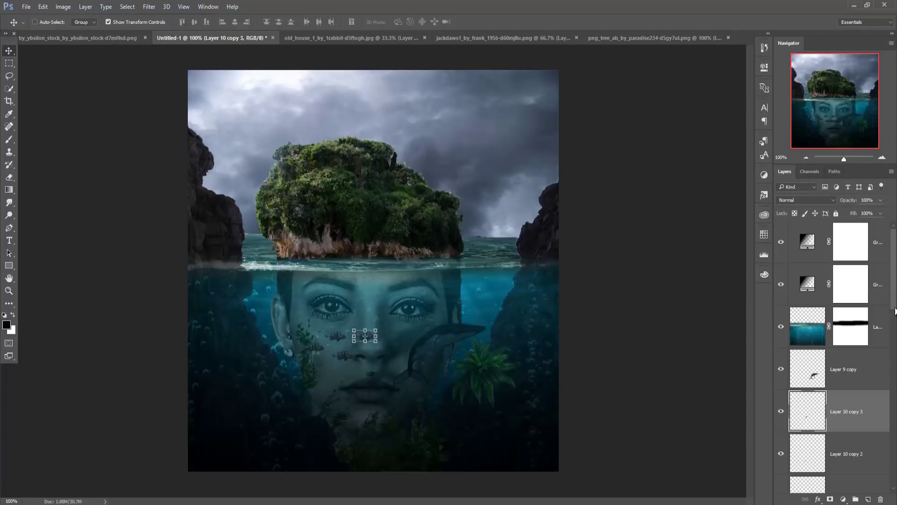
scroll(887, 310, "down", 2)
scroll(888, 311, "down", 2)
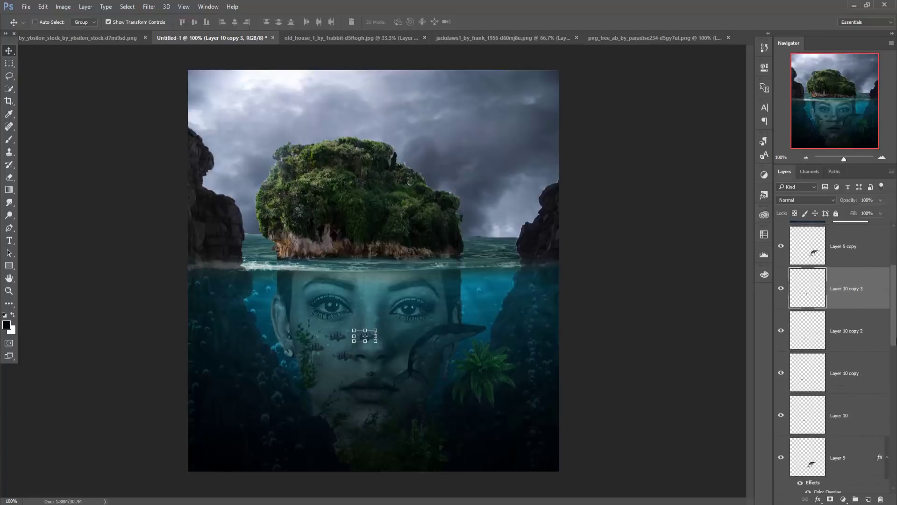
left_click(871, 416, "shift")
right_click(858, 294)
Merge the four fish layers and move the school up beside the woman's left eye.
left_click(753, 354)
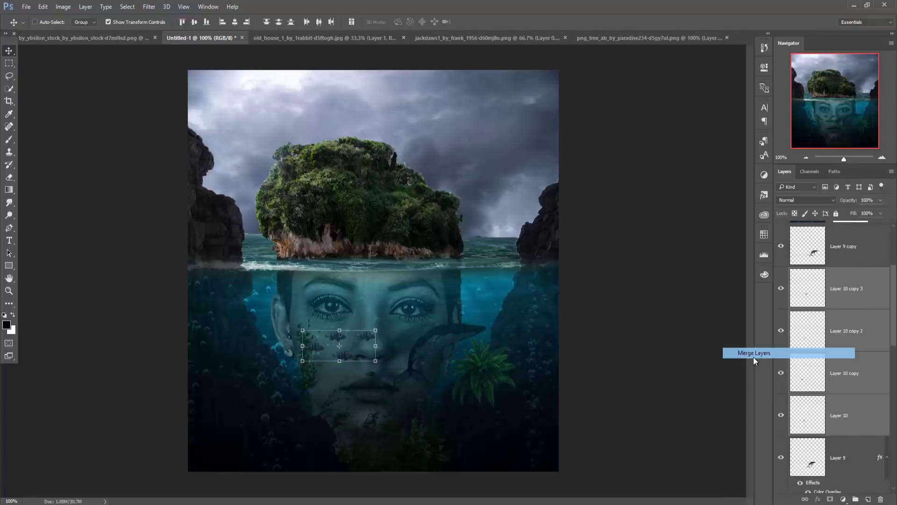
left_click_drag(359, 344, 315, 291)
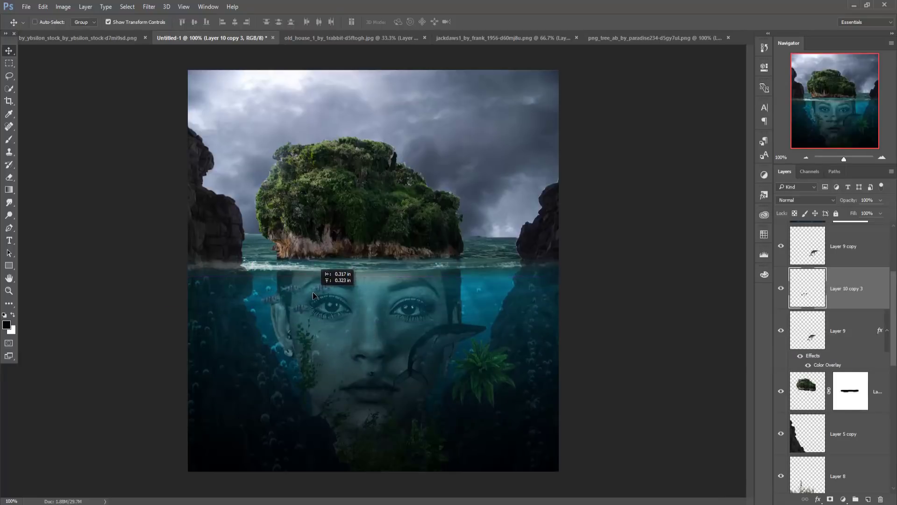
left_click_drag(315, 291, 313, 292)
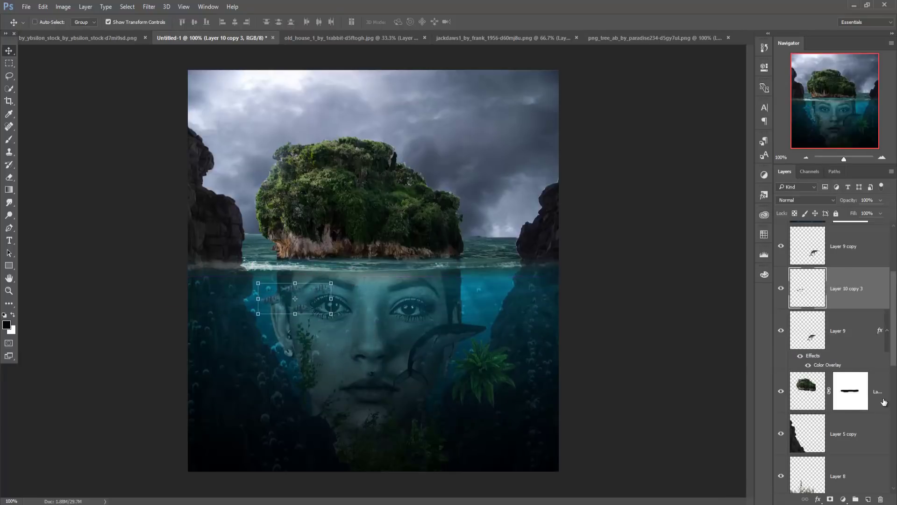
Darken the fish school with a Camera Raw Filter exposure of -1.05.
left_click(152, 8)
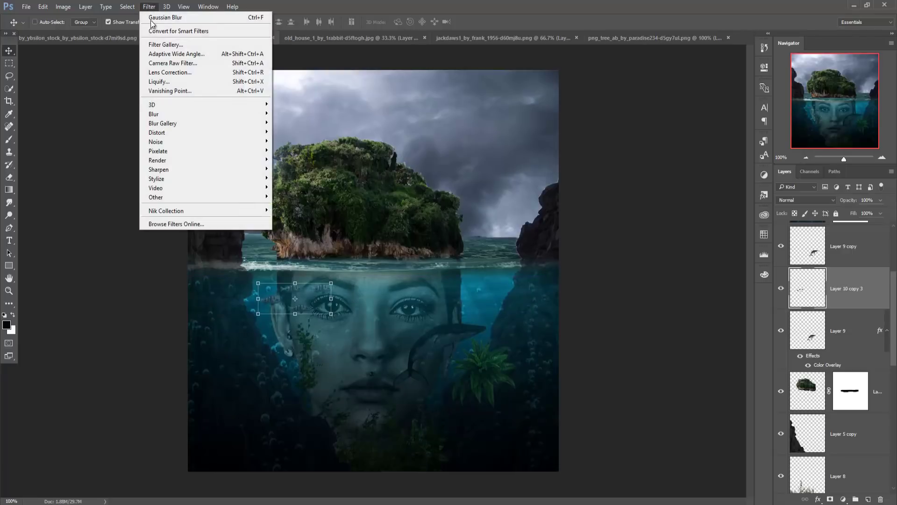
left_click(163, 70)
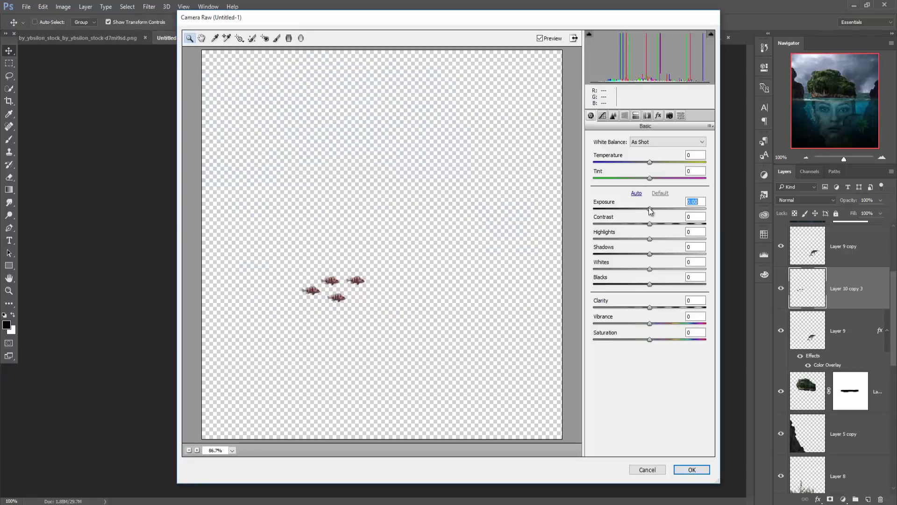
left_click_drag(649, 209, 637, 209)
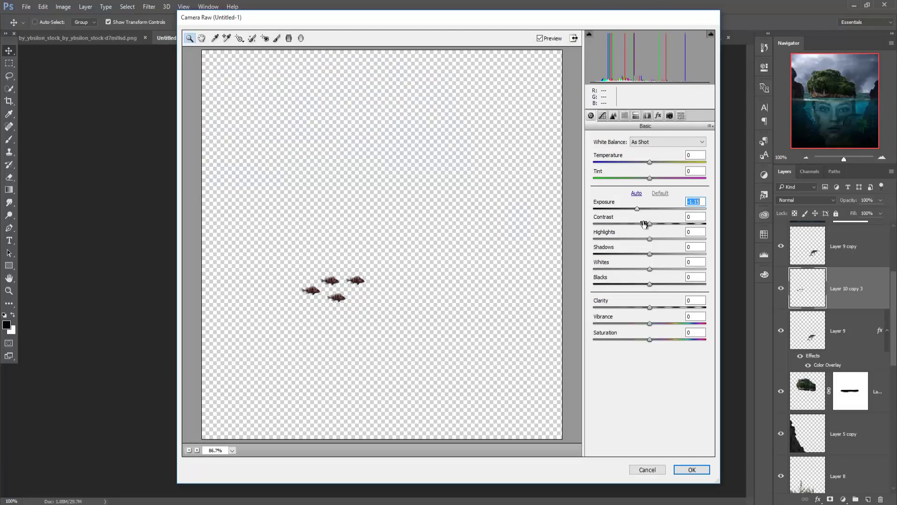
left_click(688, 469)
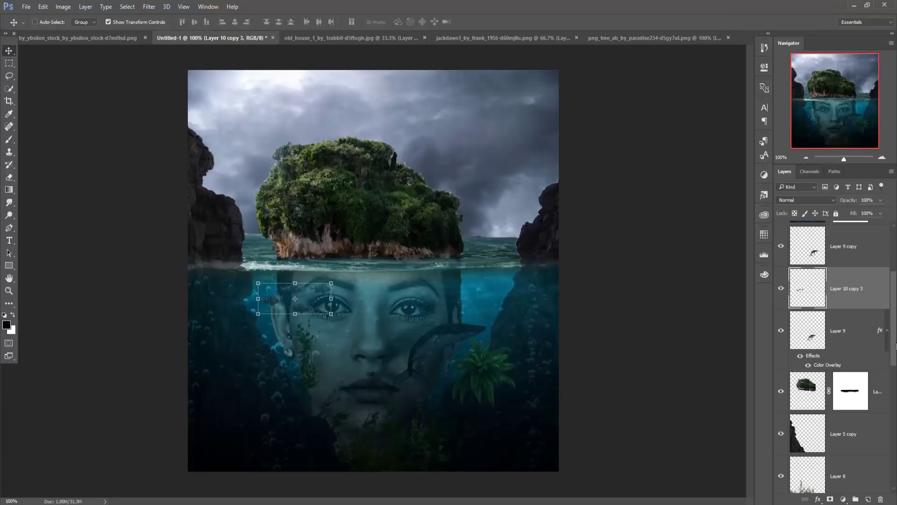
scroll(841, 346, "up", 2)
scroll(841, 346, "up", 3)
scroll(894, 358, "down", 2)
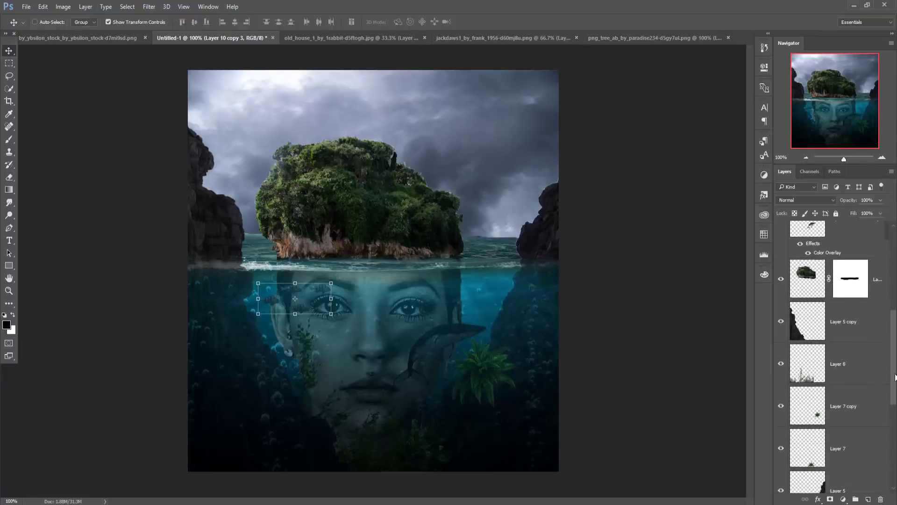
scroll(895, 357, "down", 2)
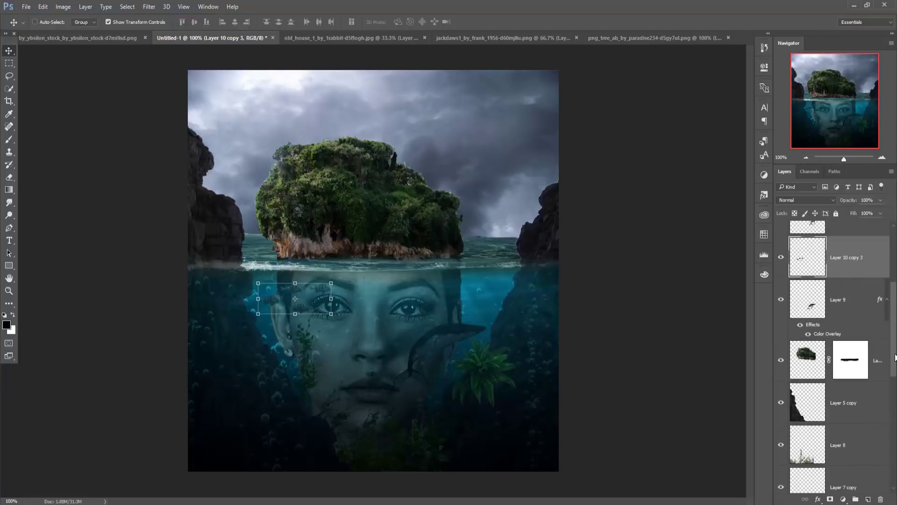
Drag the cut-out old_house image into the Untitled-1 composite.
left_click(367, 38)
mouse_move(366, 37)
left_mouse_down()
mouse_move(361, 72)
mouse_move(648, 88)
left_mouse_up()
left_click(386, 179)
left_click_drag(386, 178, 430, 178)
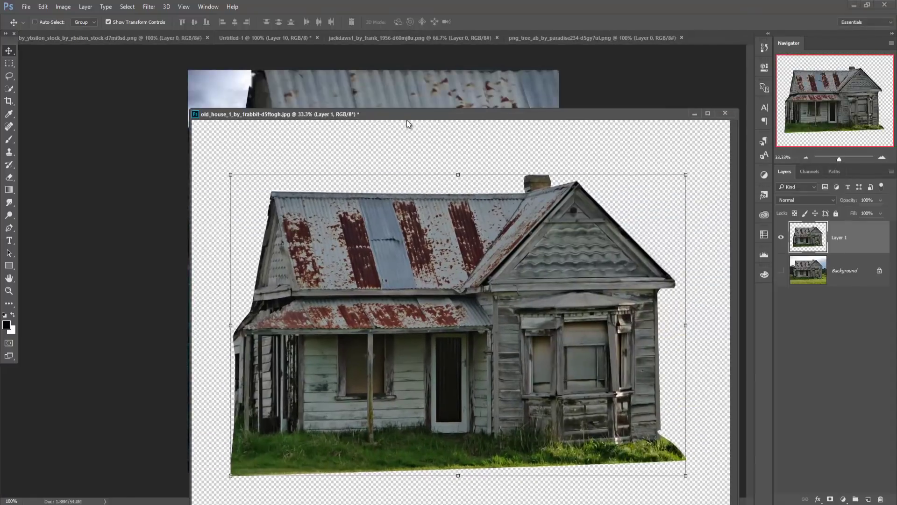
left_click_drag(789, 91, 407, 120)
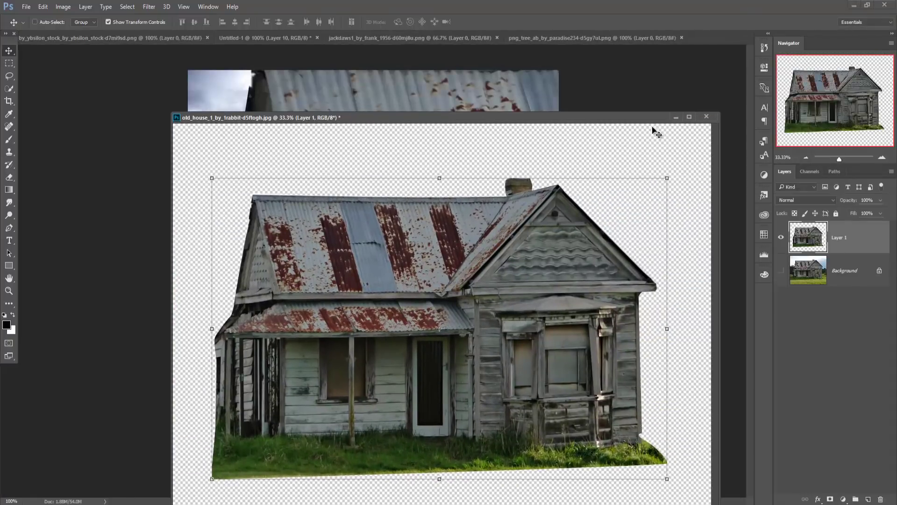
left_click(676, 116)
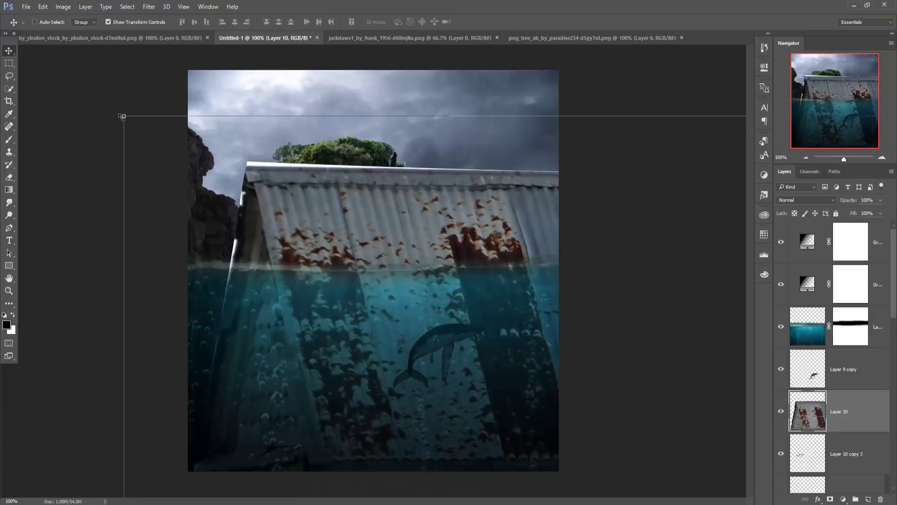
Scale the house to about 6% and set it on the island's right top.
mouse_move(122, 117)
left_mouse_down()
mouse_move(287, 105)
mouse_move(245, 87)
left_mouse_up()
mouse_move(279, 113)
left_mouse_down()
mouse_move(487, 242)
mouse_move(326, 121)
mouse_move(367, 142)
left_mouse_up()
left_click_drag(398, 176, 402, 186)
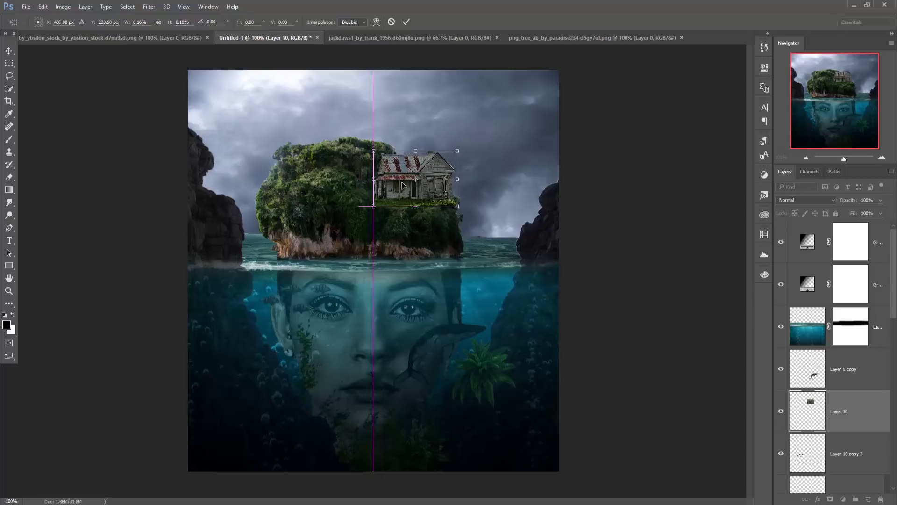
left_click(406, 22)
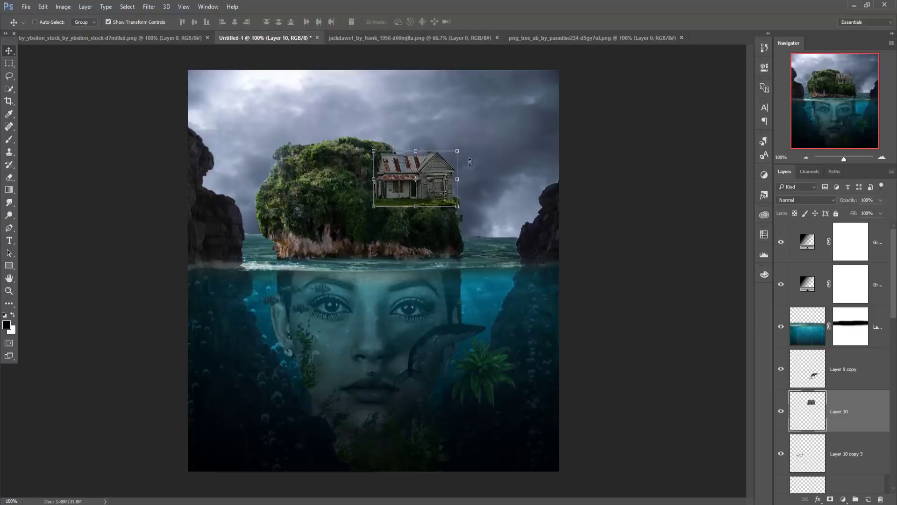
Add a layer mask to the house and paint black over its grass base.
left_click(830, 499)
left_click(9, 140)
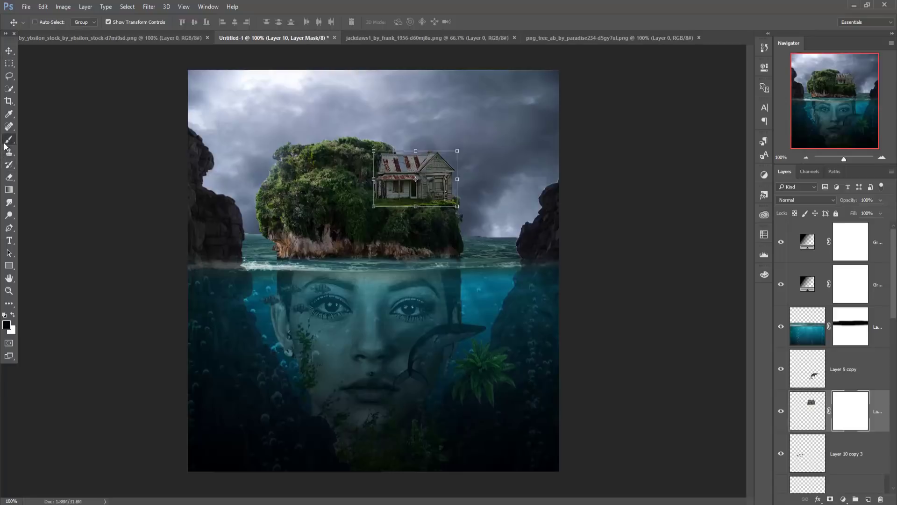
mouse_move(369, 200)
left_mouse_down()
mouse_move(437, 207)
mouse_move(424, 208)
mouse_move(373, 157)
left_mouse_up()
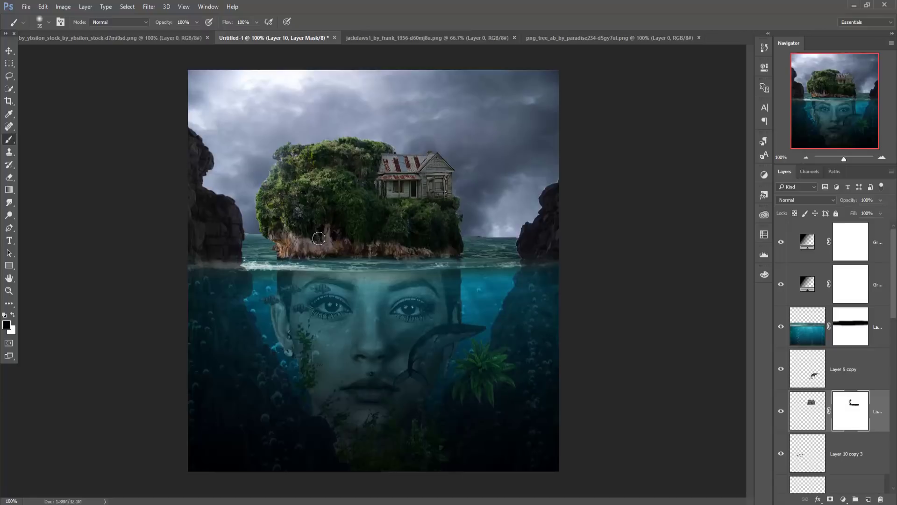
Enlarge the house slightly, raise it on the island, and bring up the tree image.
left_click(8, 51)
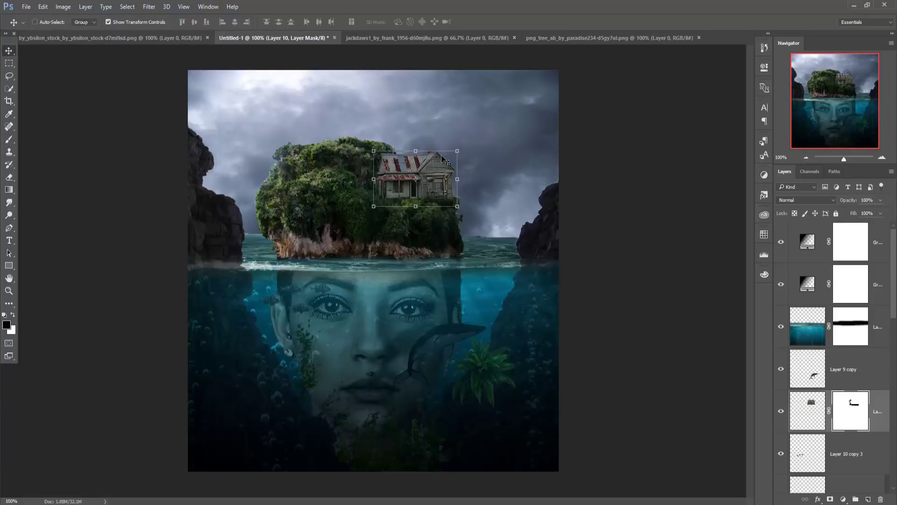
left_click_drag(459, 151, 464, 146)
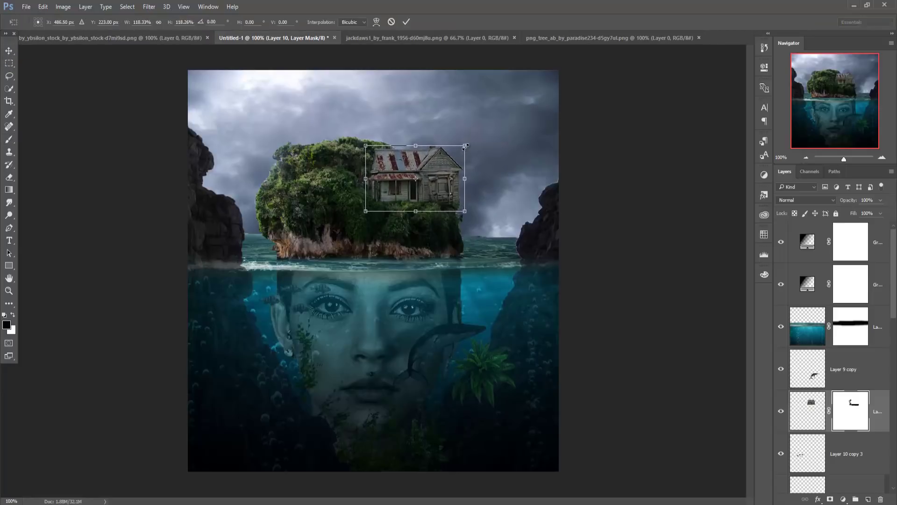
left_click_drag(424, 188, 423, 193)
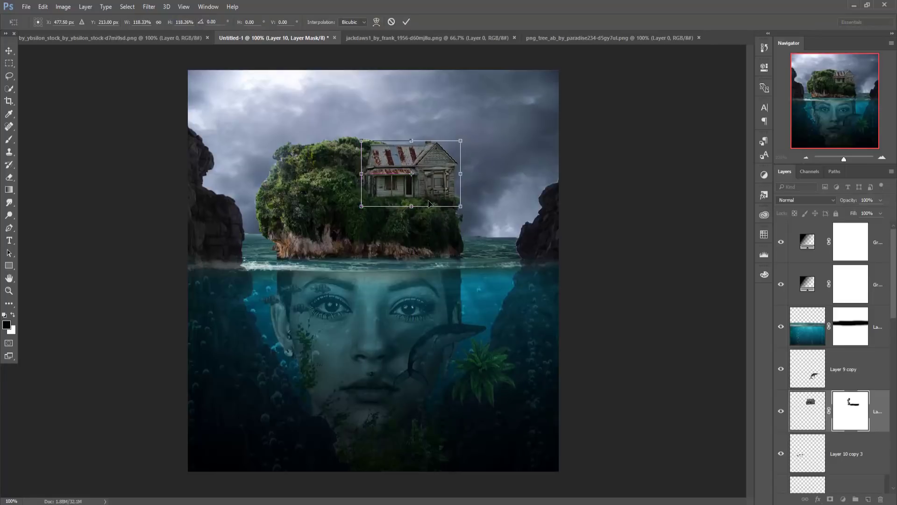
left_click(409, 21)
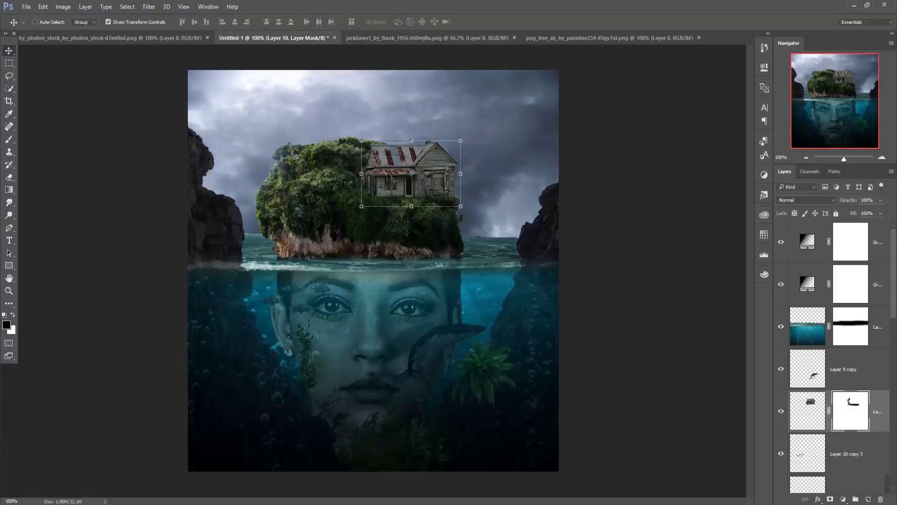
left_click(427, 40)
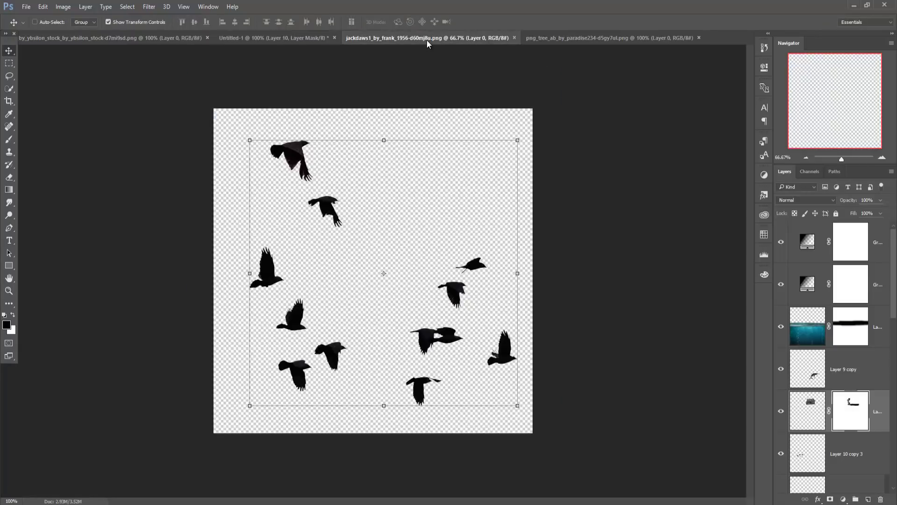
left_click(594, 40)
Float the tree image and drag the tree into Untitled-1 as a new layer.
left_click_drag(601, 37, 592, 76)
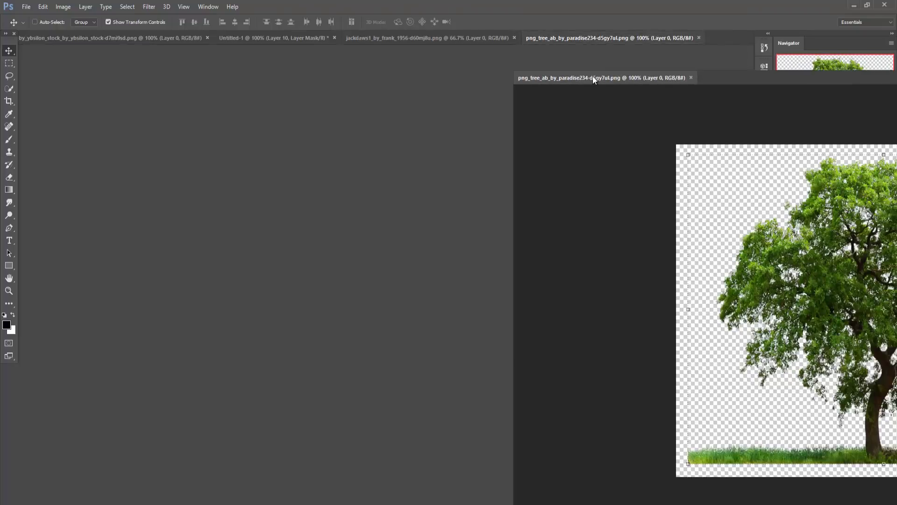
left_click(116, 40)
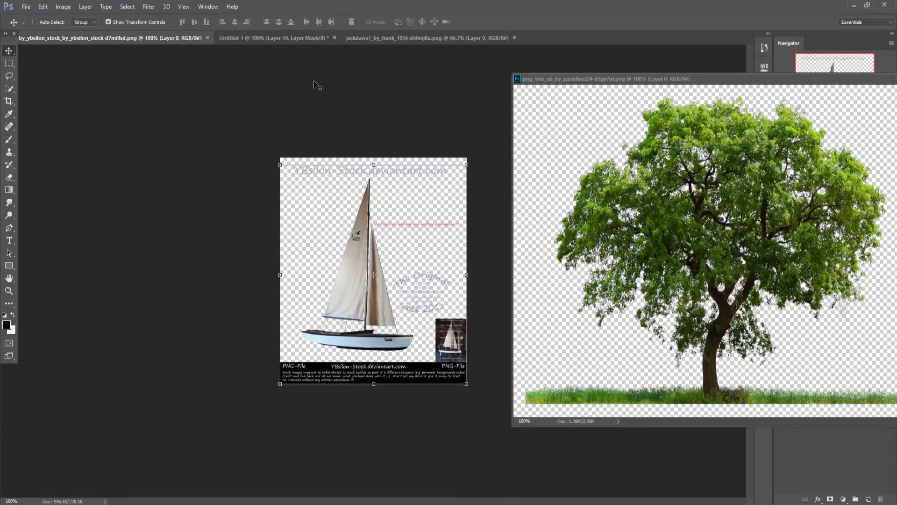
left_click(271, 38)
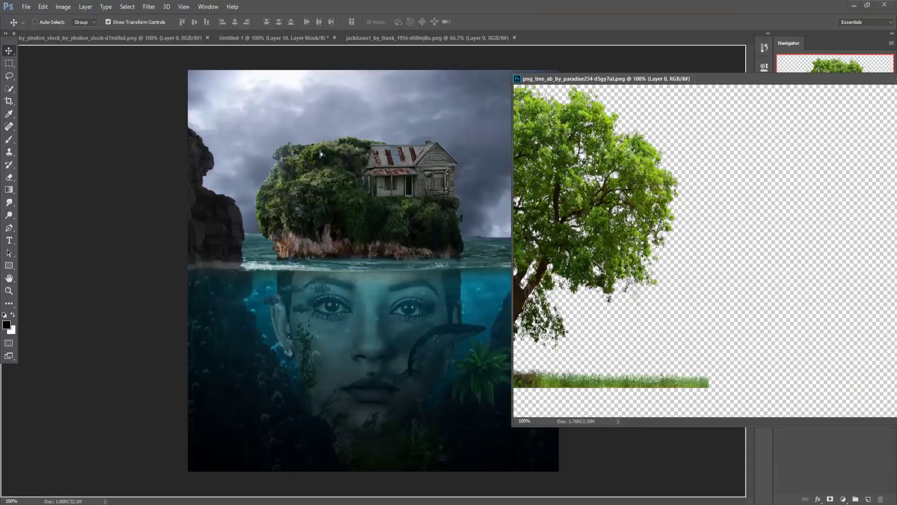
left_click_drag(320, 152, 322, 154)
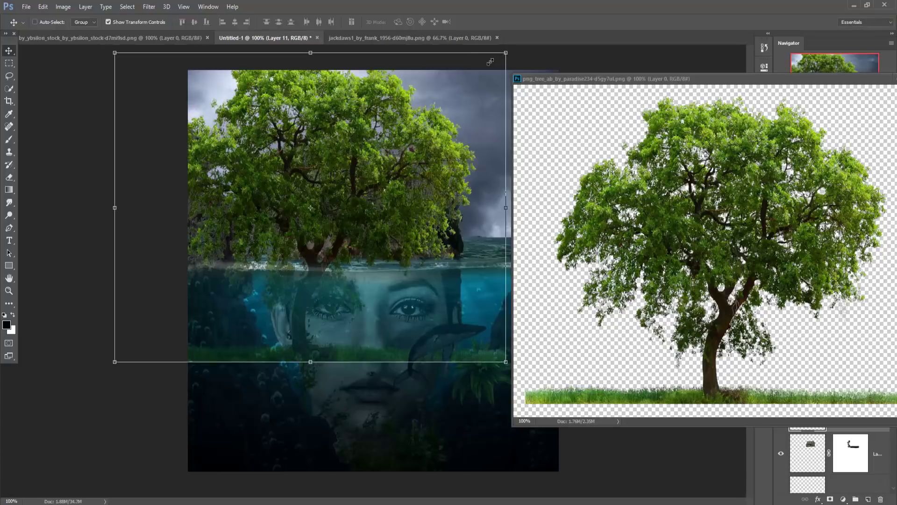
Scale the tree to about 29%, place it on the island's left, and minimize its window.
left_click_drag(506, 54, 367, 164)
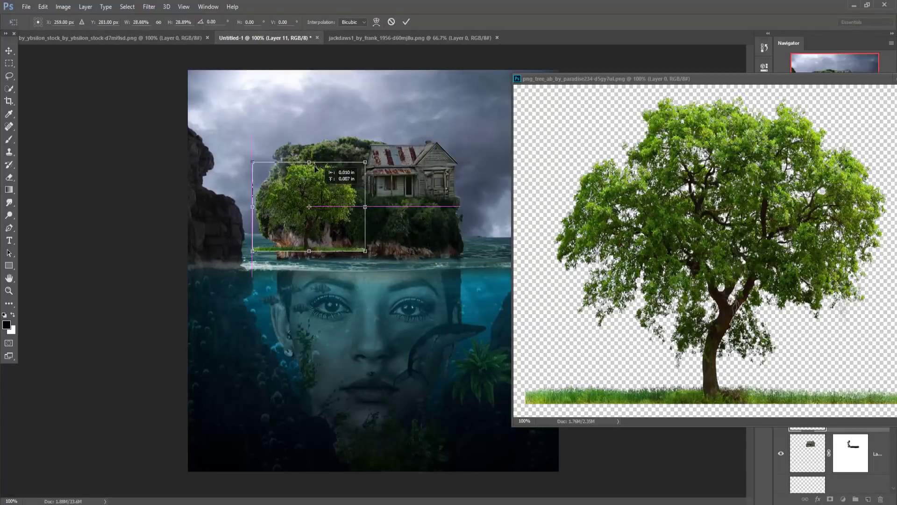
left_click_drag(344, 194, 336, 157)
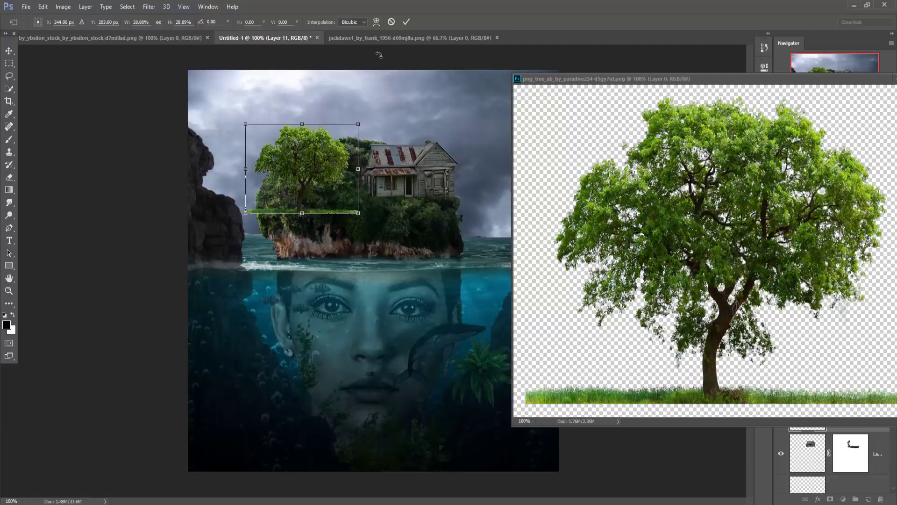
left_click(405, 21)
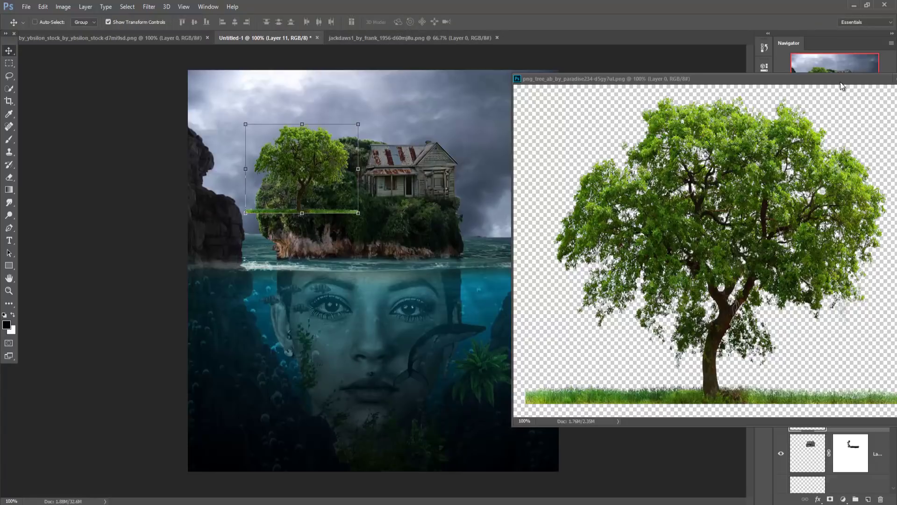
left_click_drag(840, 82, 713, 116)
left_click(766, 110)
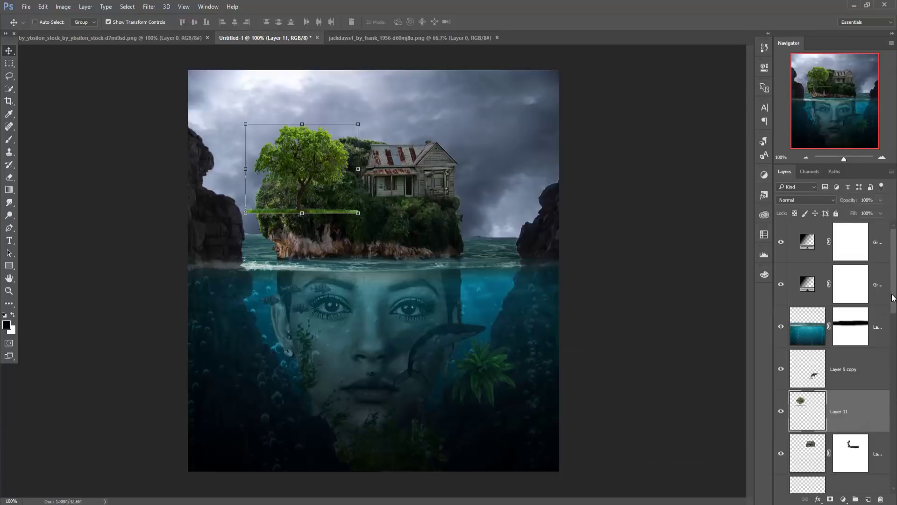
Move the tree layer below the island, rotate it about -7.7° and shift it left.
left_click_drag(893, 298, 893, 335)
left_click_drag(858, 278, 865, 465)
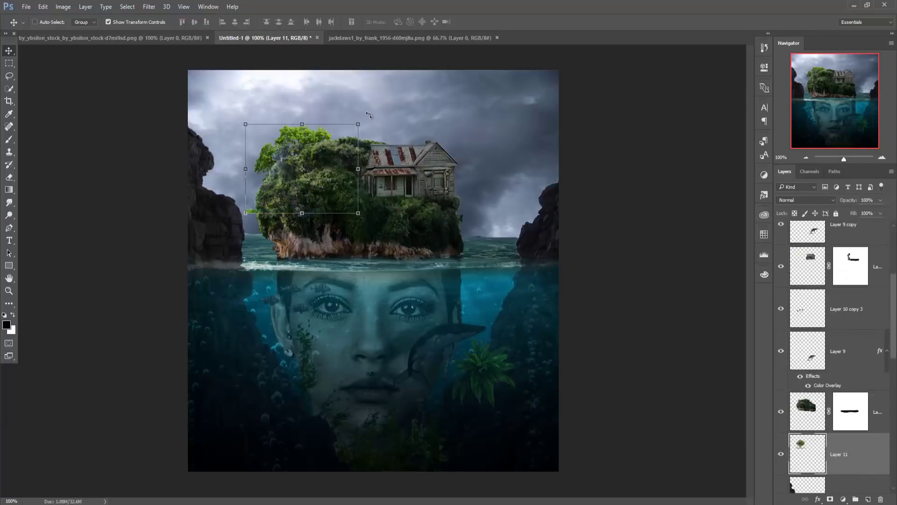
left_click_drag(370, 120, 364, 110)
left_click_drag(301, 157, 288, 156)
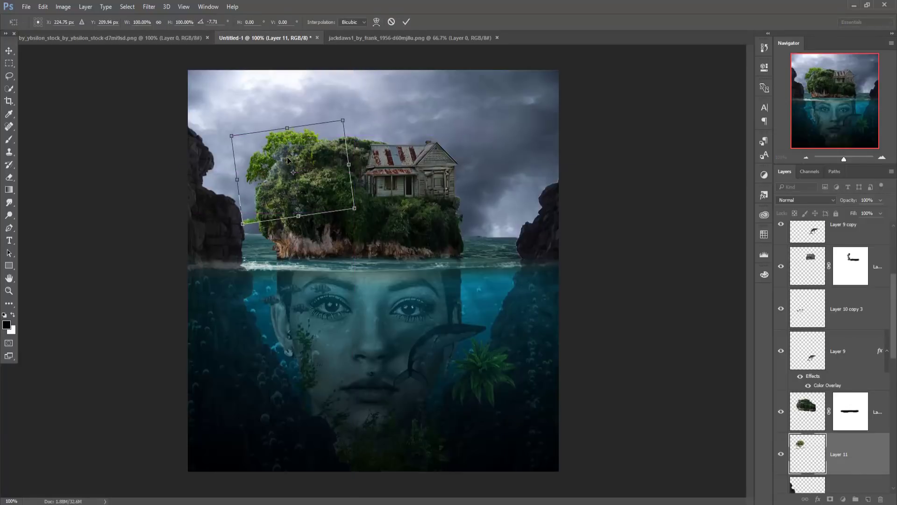
left_click(401, 22)
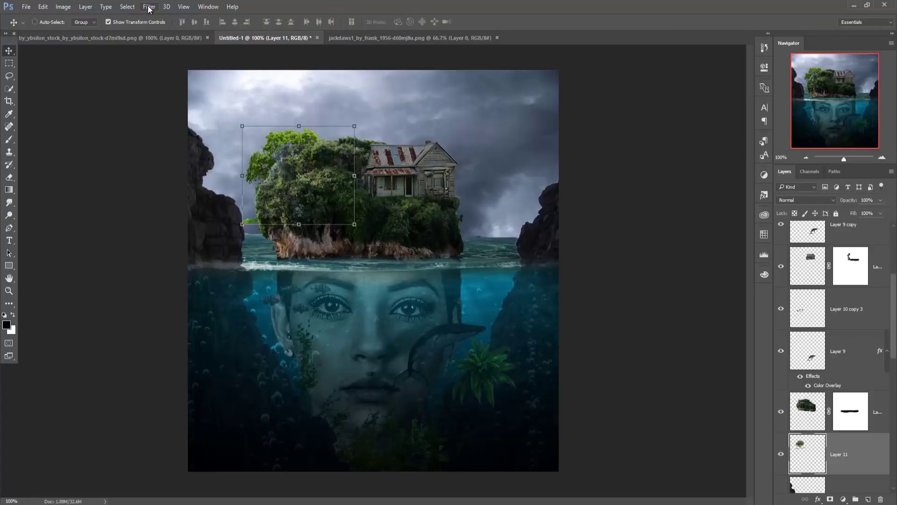
Clip a Color Balance layer to the tree, raising Magenta/Green and Yellow/Blue midtones.
left_click(844, 499)
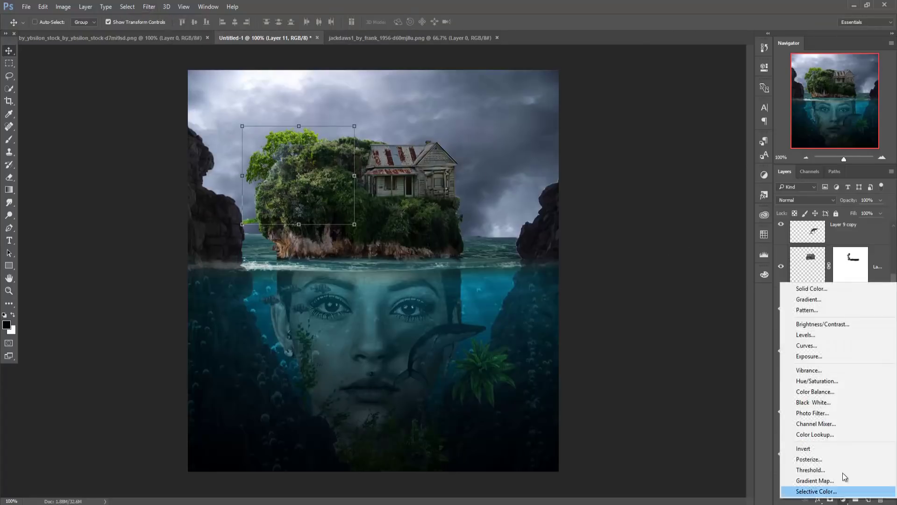
left_click(838, 391)
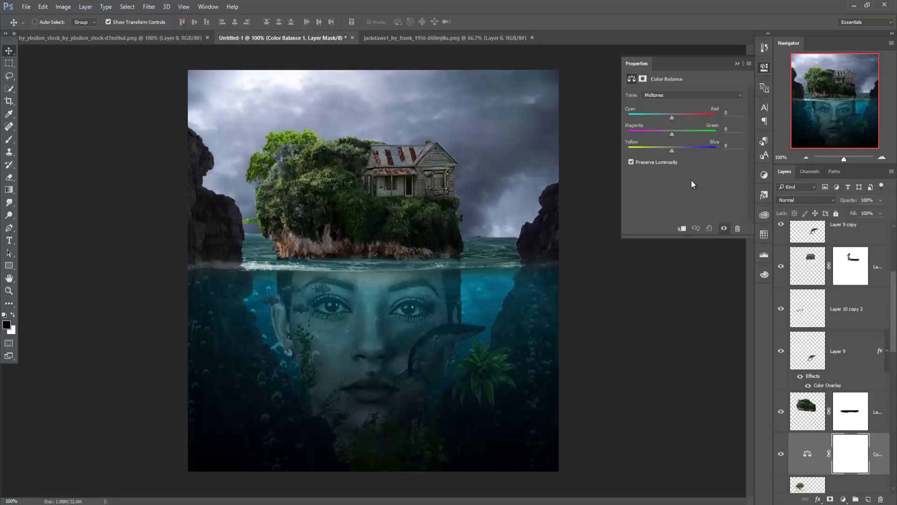
key("ctrl+alt+g")
left_click_drag(671, 134, 679, 134)
left_click_drag(671, 150, 698, 150)
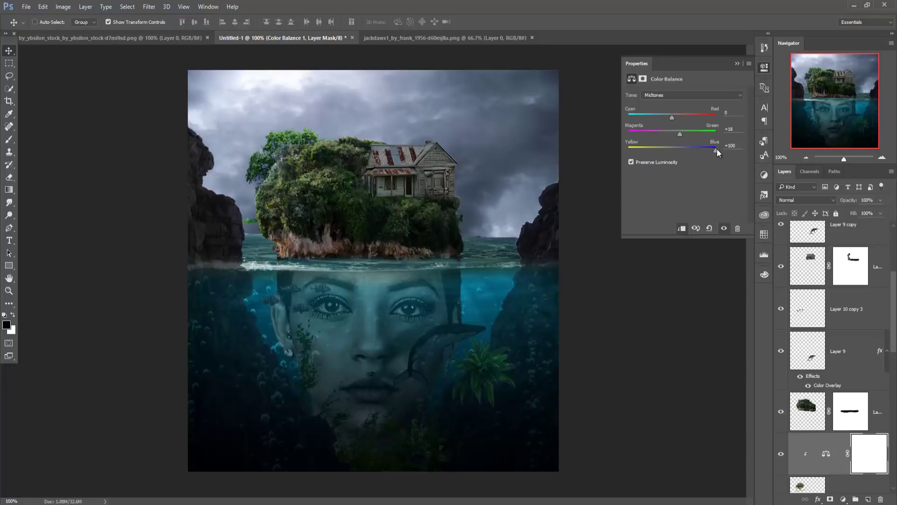
left_click_drag(672, 116, 672, 117)
left_click(737, 63)
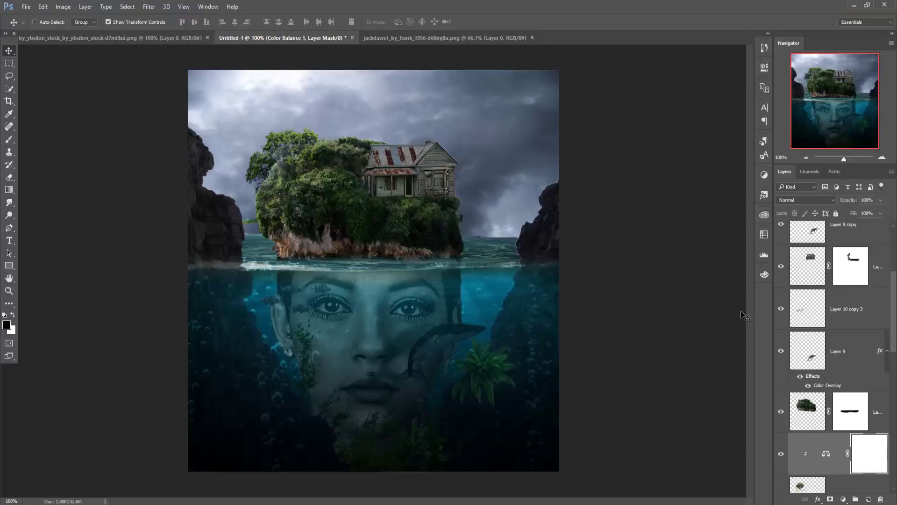
left_click(841, 412)
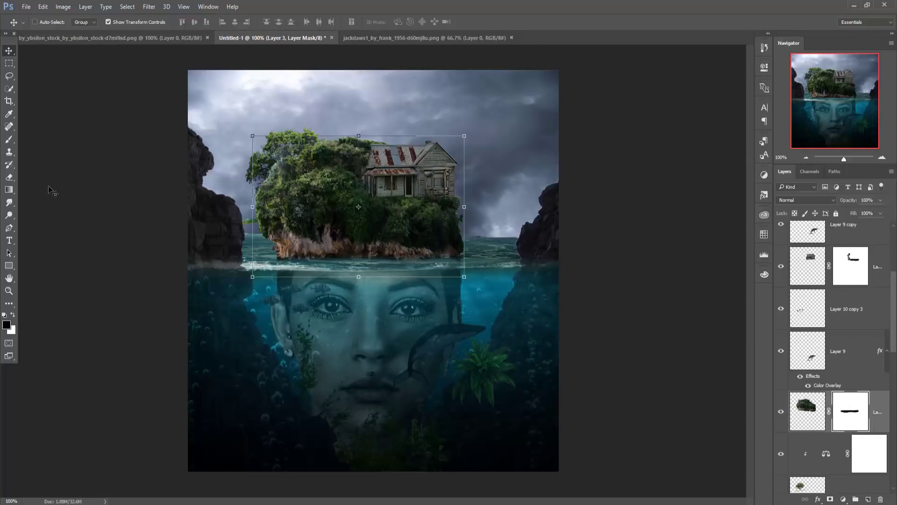
Brush black on the island mask's upper-left foliage to reveal more of the tree crown.
left_click(9, 139)
left_click_drag(245, 129, 263, 175)
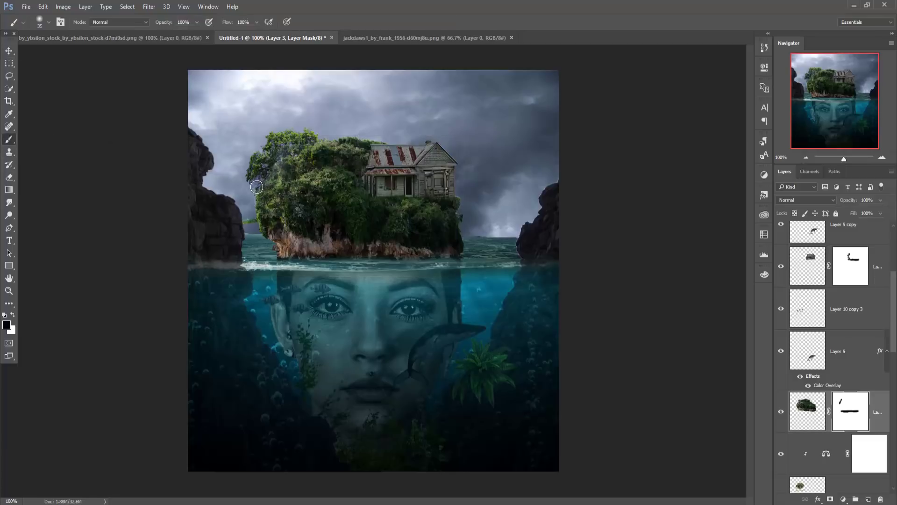
mouse_move(268, 172)
left_mouse_down()
mouse_move(300, 148)
mouse_move(270, 177)
left_mouse_up()
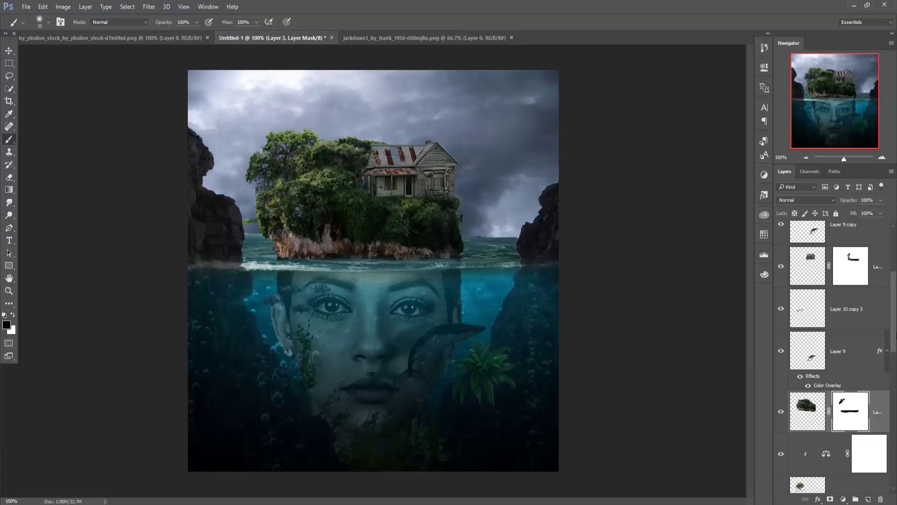
scroll(831, 355, "down", 5)
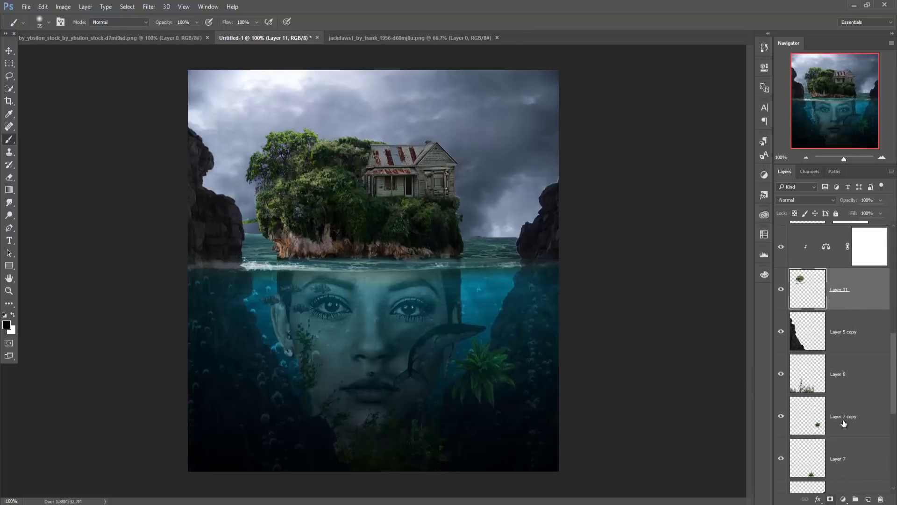
Merge Color Balance 1 into the tree layer, add a mask, and paint out part of the tree.
left_click(871, 254)
right_click(871, 255)
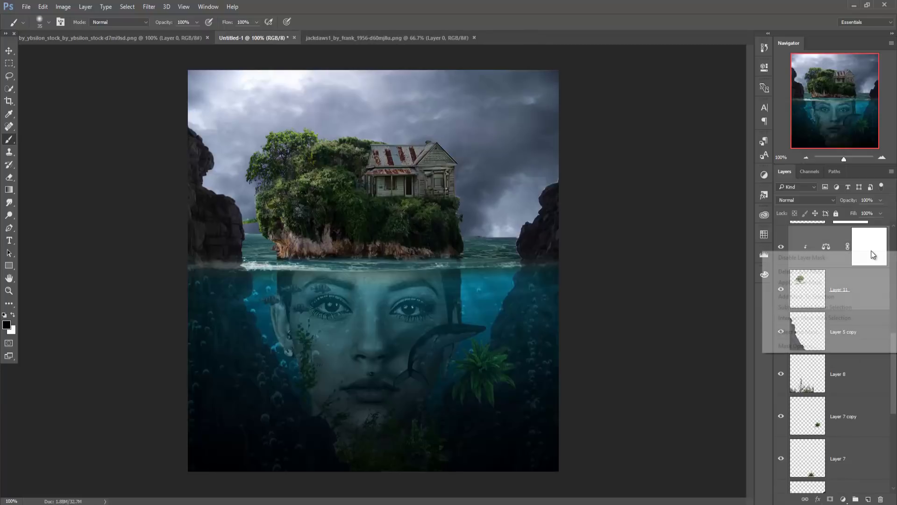
right_click(805, 232)
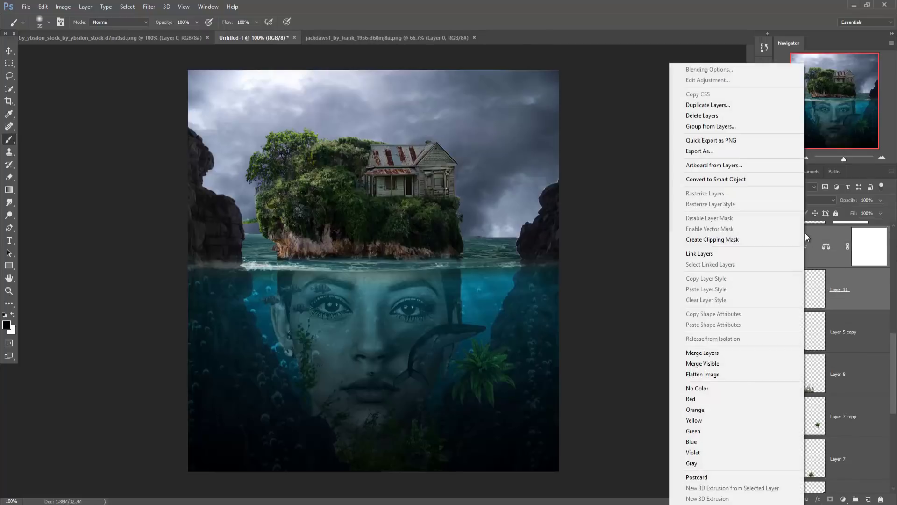
left_click(725, 351)
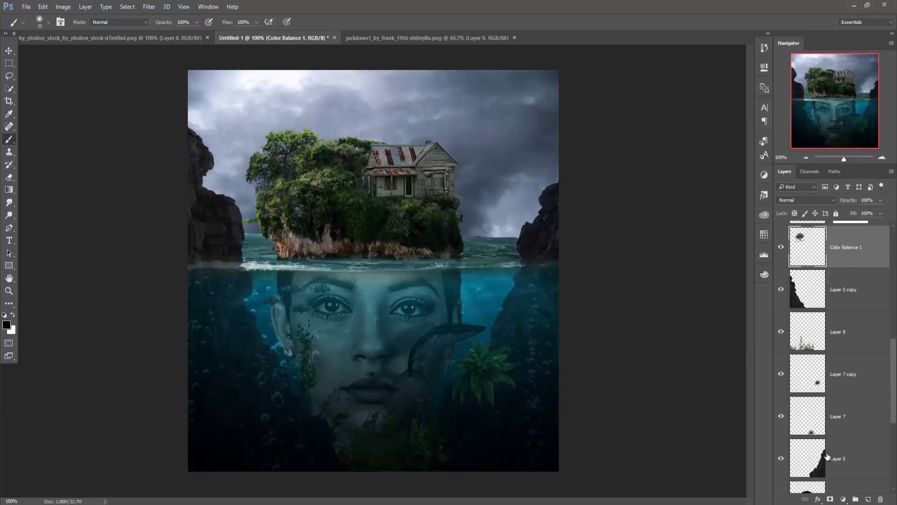
left_click(830, 499)
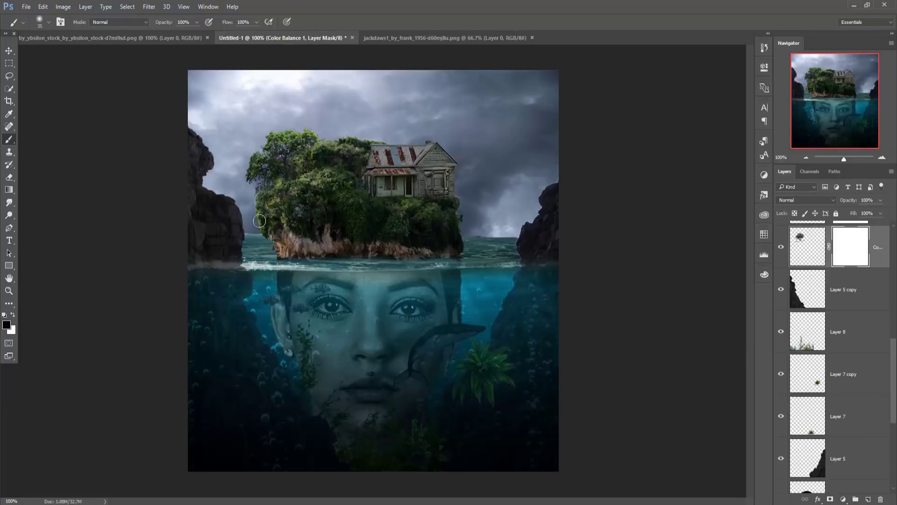
left_click_drag(303, 212, 278, 216)
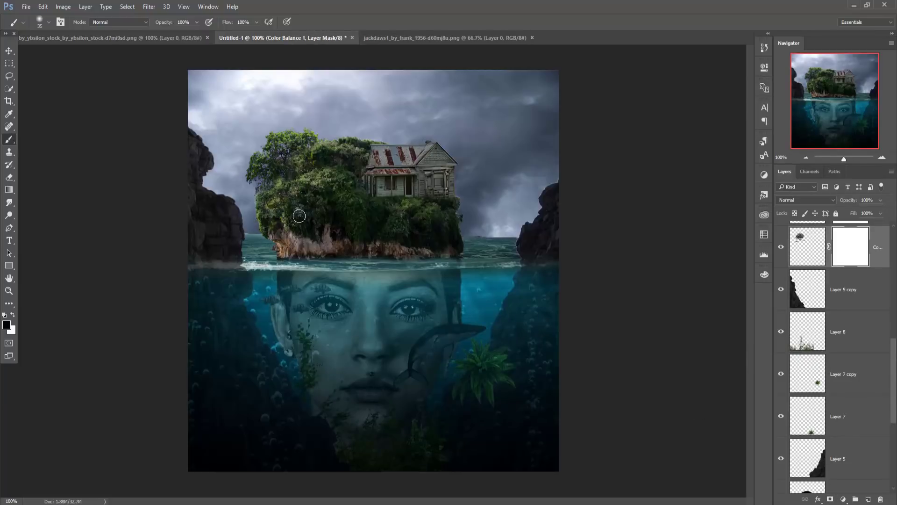
Duplicate the tree layer and move the copy up and right, behind the house.
left_click(9, 51)
right_click(880, 250)
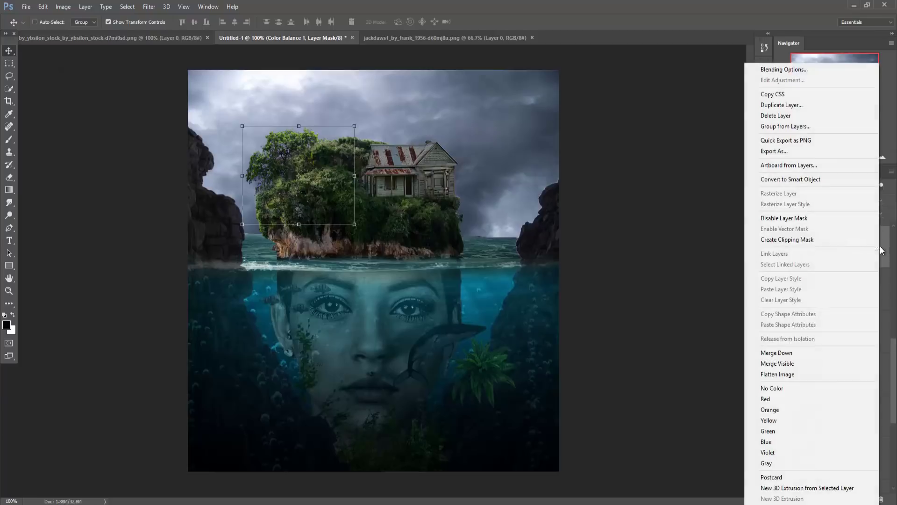
left_click(772, 104)
left_click(537, 158)
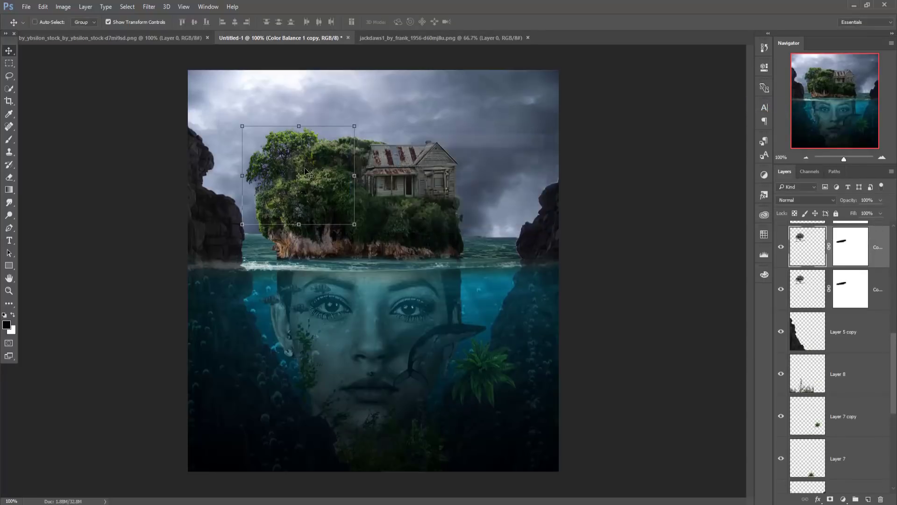
mouse_move(276, 153)
left_mouse_down()
mouse_move(331, 119)
mouse_move(345, 131)
left_mouse_up()
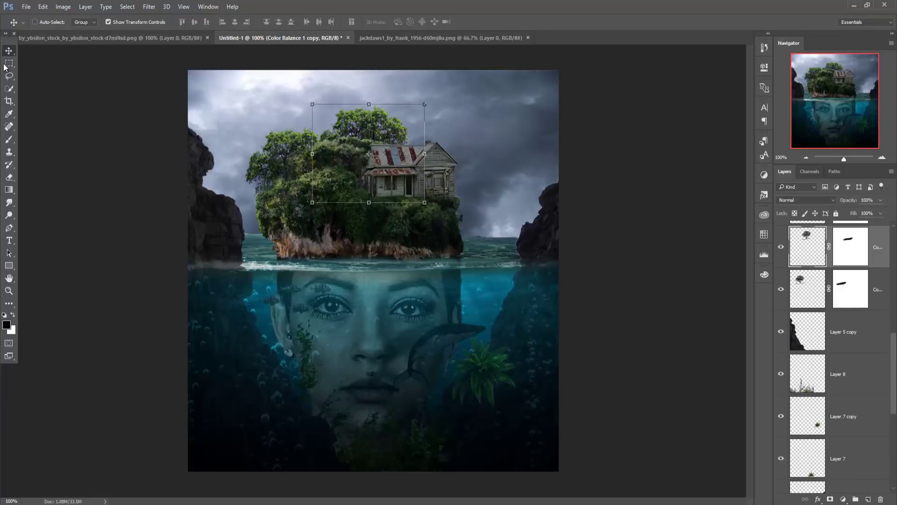
Duplicate the tree copy again and place it on the island's right side beside the house.
right_click(880, 251)
left_click(778, 108)
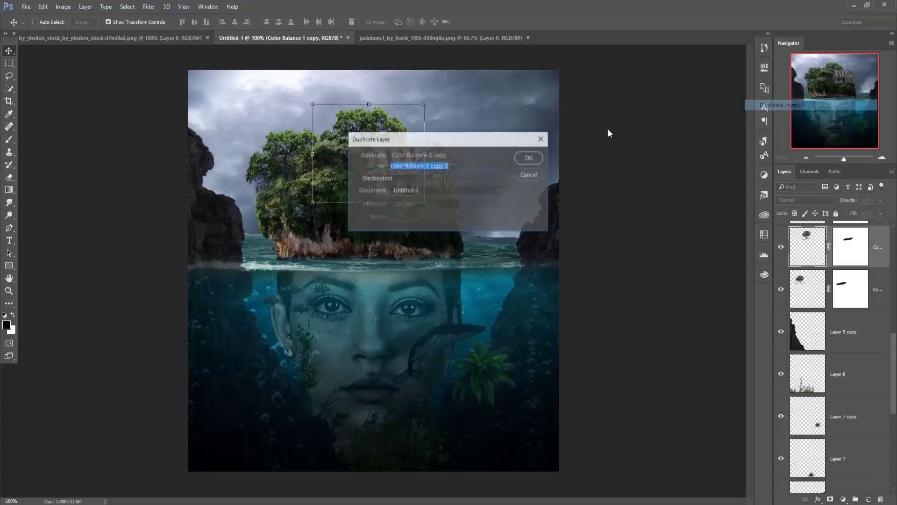
left_click(528, 158)
left_click_drag(421, 180, 435, 195)
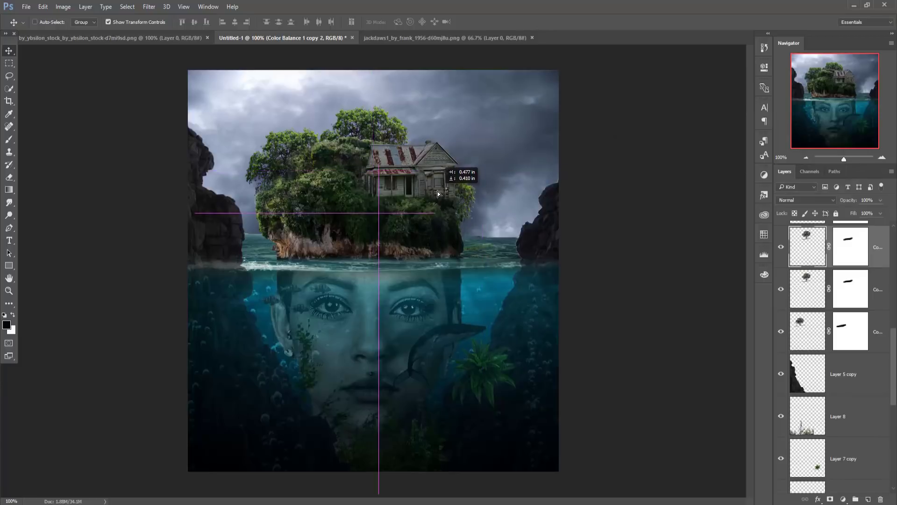
left_click_drag(435, 195, 482, 229)
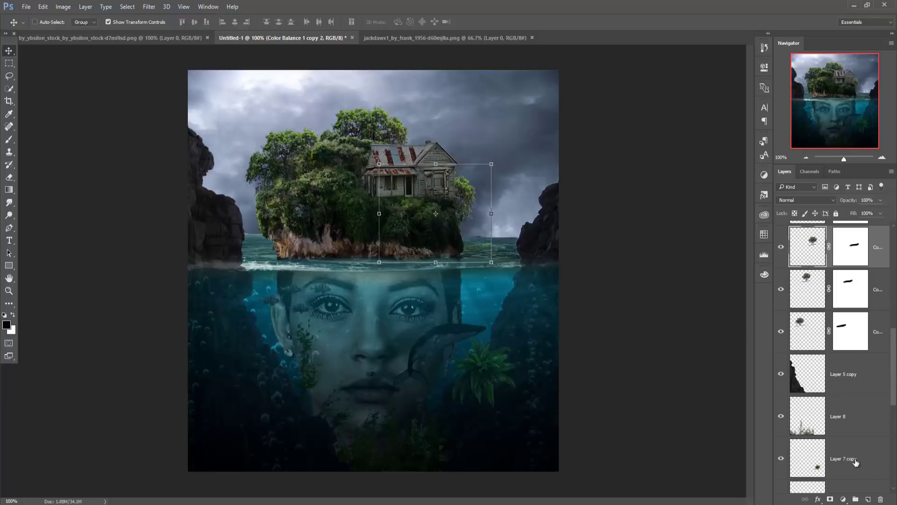
Undo a stray stroke, mask out the new tree's lower-right edge, and show the sailboat image.
left_click(9, 139)
left_click_drag(498, 244, 470, 245)
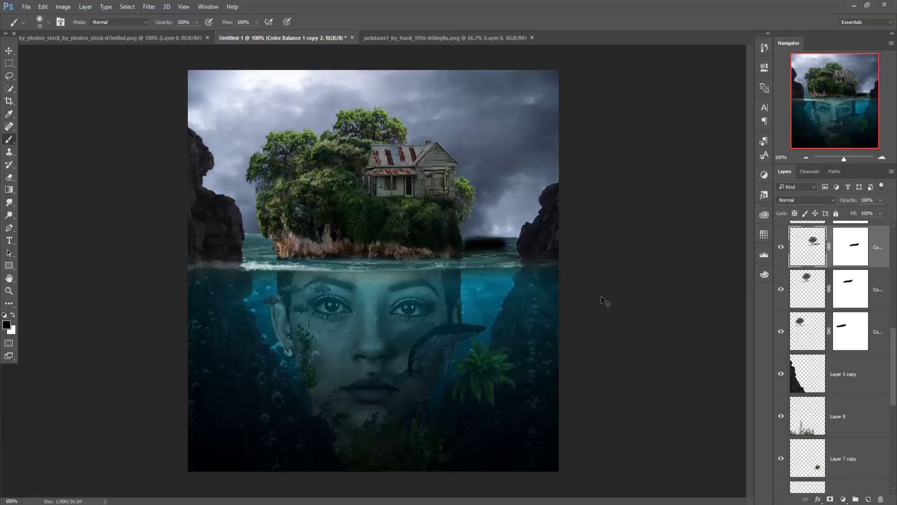
key("ctrl+z")
left_click(858, 252)
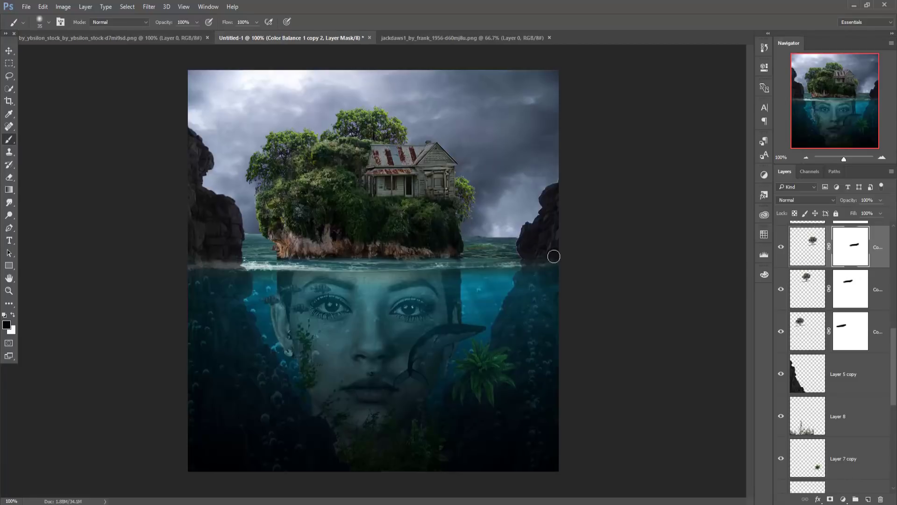
left_click_drag(456, 257, 470, 260)
left_click(3, 51)
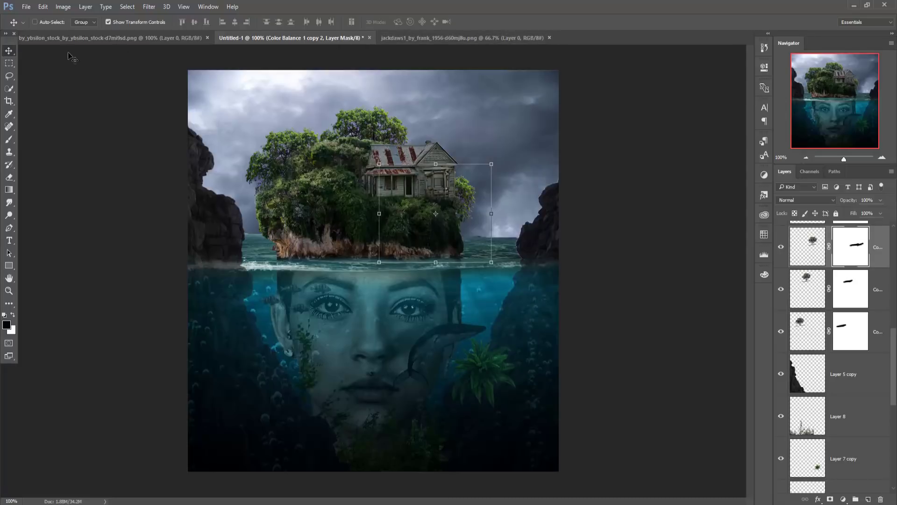
left_click(66, 43)
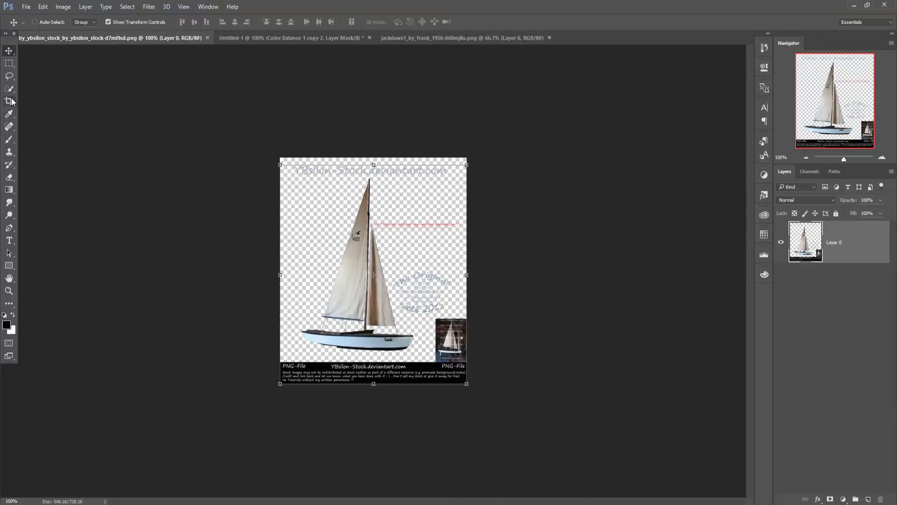
Lasso the sailboat, bring it into the composite, and close the sailboat source image.
left_click(7, 77)
mouse_move(368, 173)
left_mouse_down()
mouse_move(299, 344)
mouse_move(318, 357)
mouse_move(407, 351)
left_mouse_up()
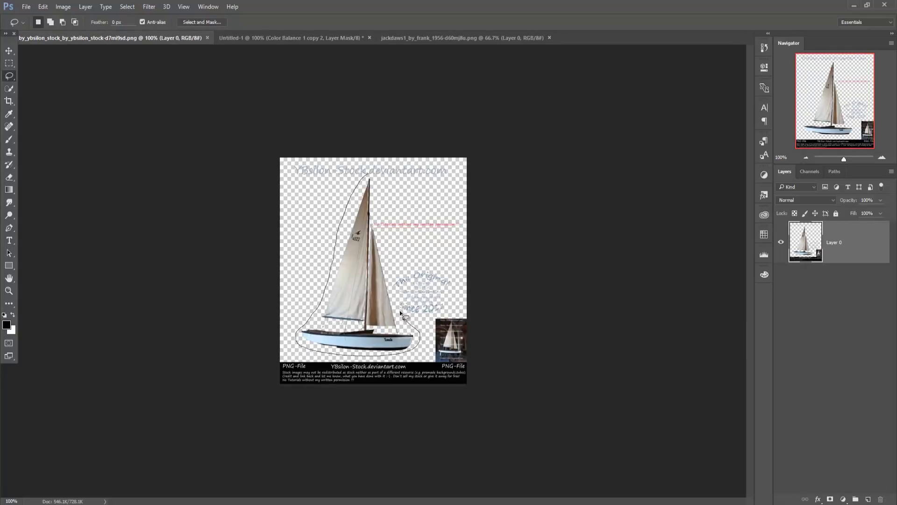
left_click_drag(400, 312, 371, 178)
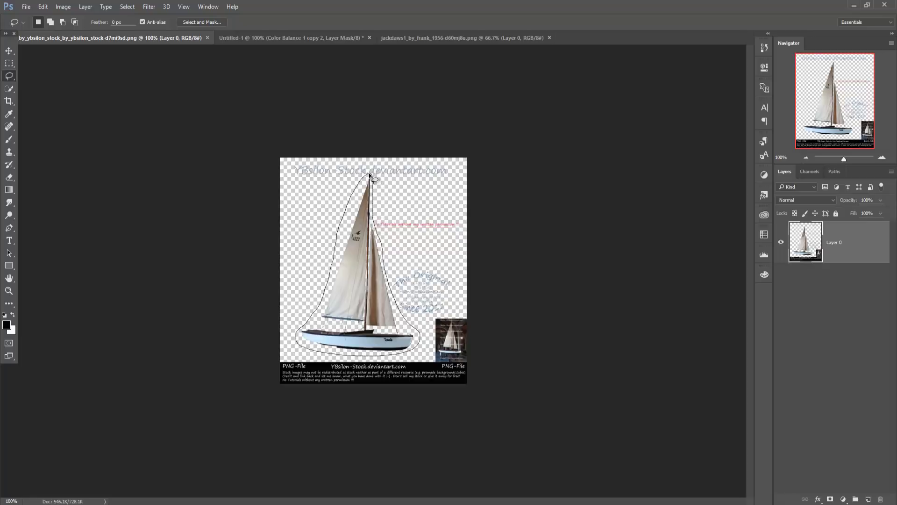
left_click(6, 49)
mouse_move(71, 38)
left_mouse_down()
mouse_move(69, 72)
mouse_move(372, 92)
mouse_move(624, 124)
left_mouse_up()
left_click_drag(578, 263, 437, 254)
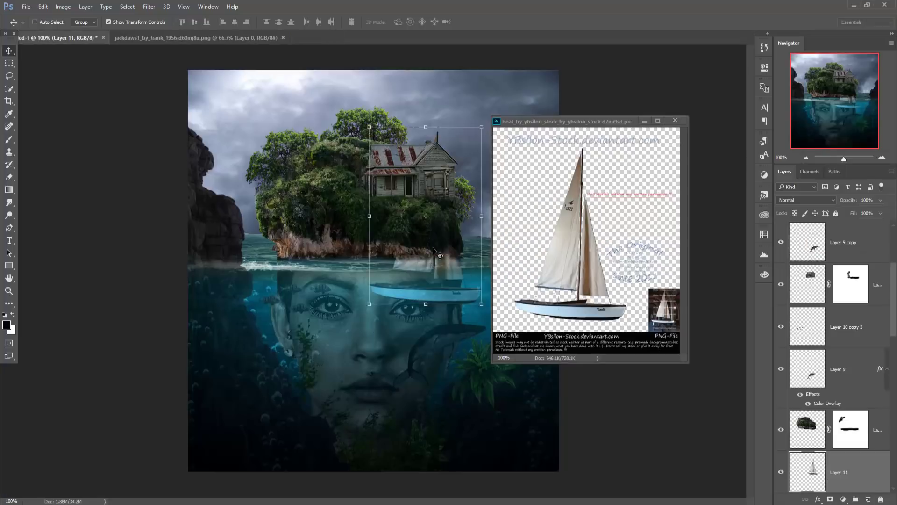
left_click(675, 120)
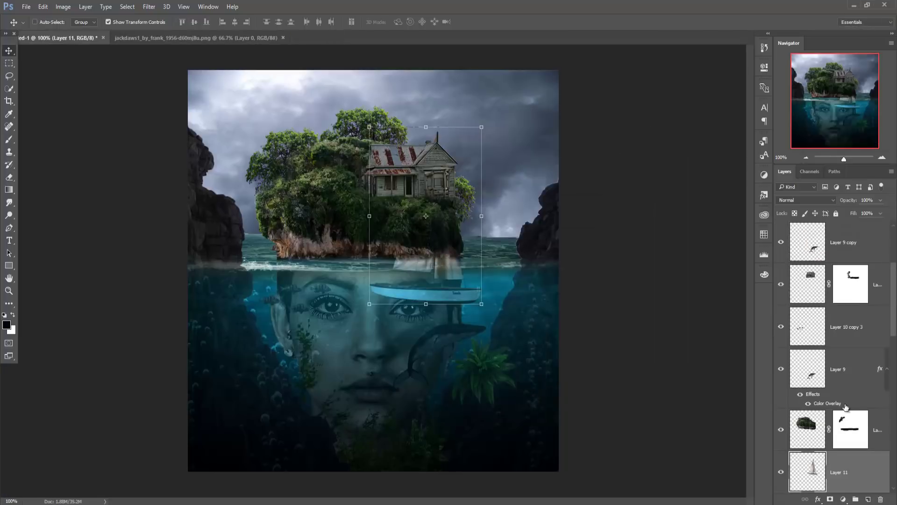
Stack the sailboat layer just above the water, scale it to 30% and tilt it about -4°.
left_click_drag(841, 471, 857, 256)
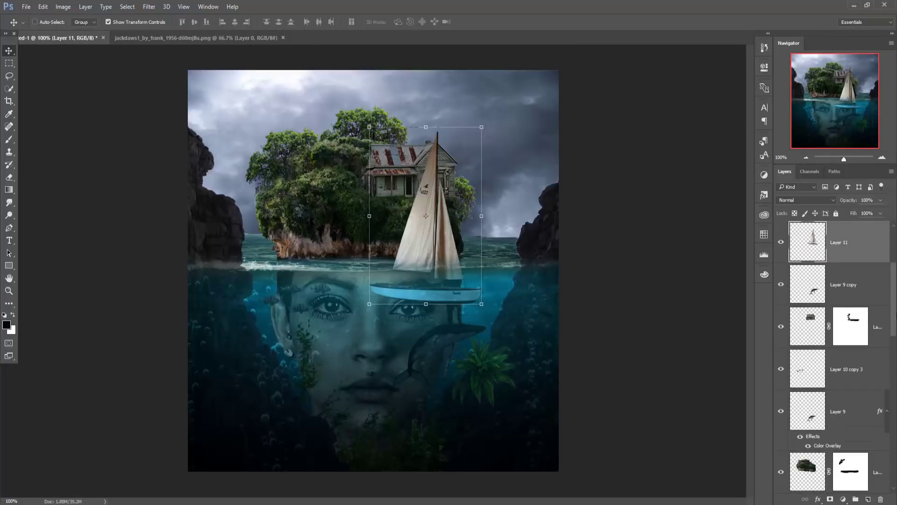
left_click_drag(895, 306, 894, 274)
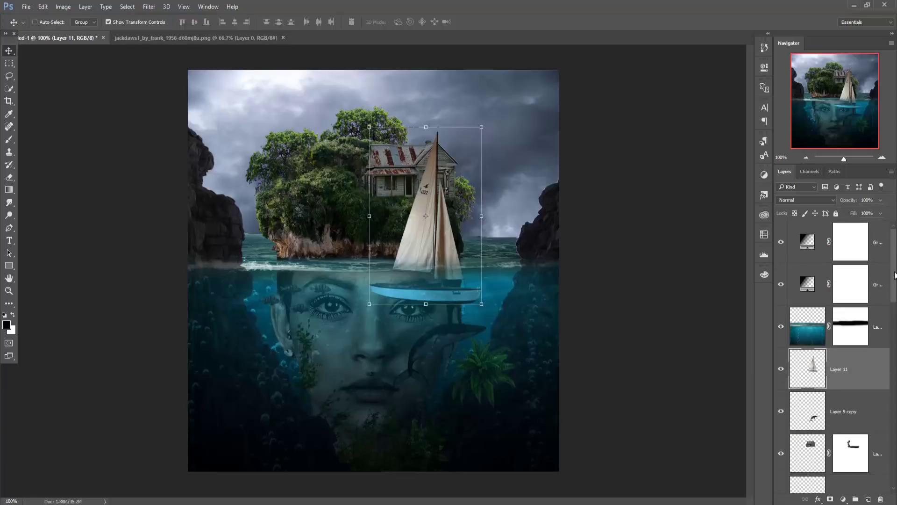
left_click_drag(863, 362, 862, 322)
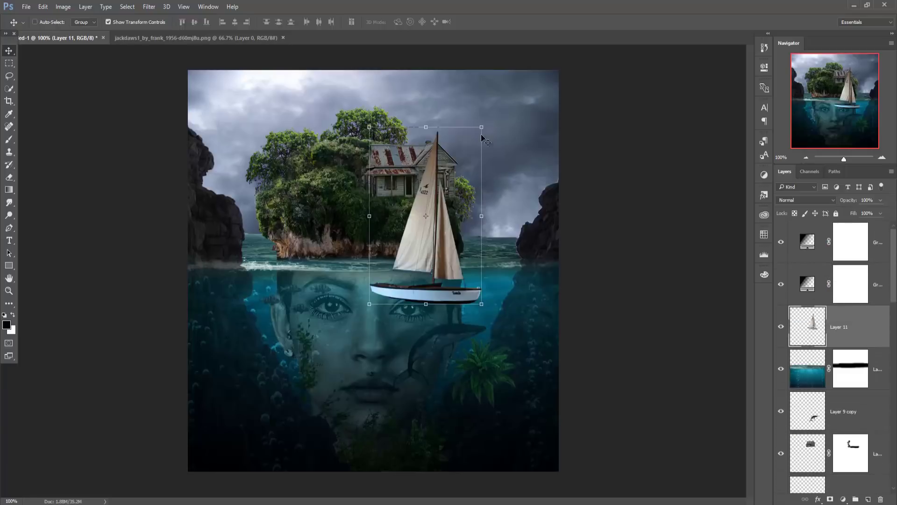
mouse_move(482, 128)
left_mouse_down()
mouse_move(453, 197)
mouse_move(460, 249)
mouse_move(478, 249)
left_mouse_up()
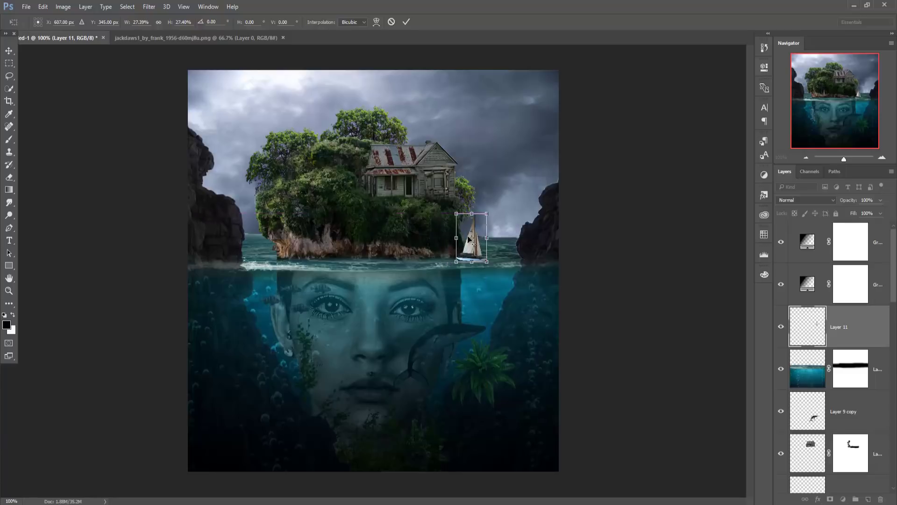
left_click(406, 22)
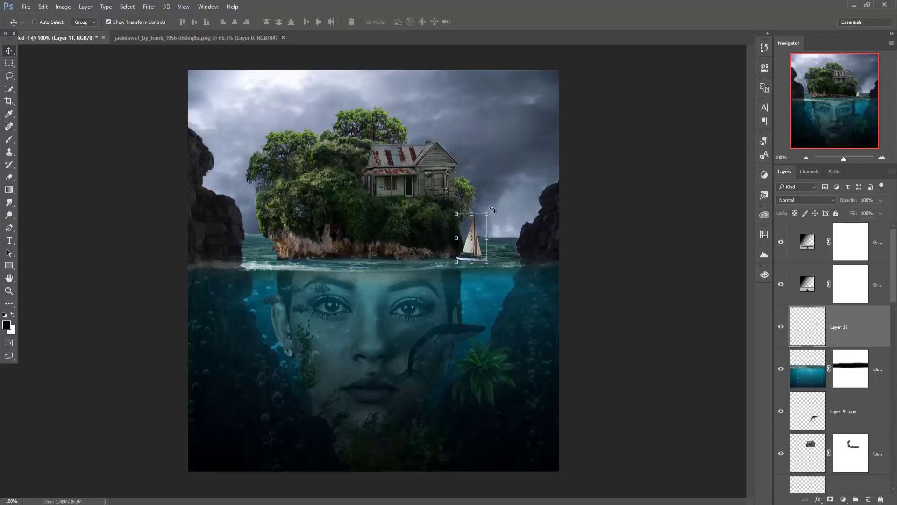
left_click_drag(493, 209, 491, 207)
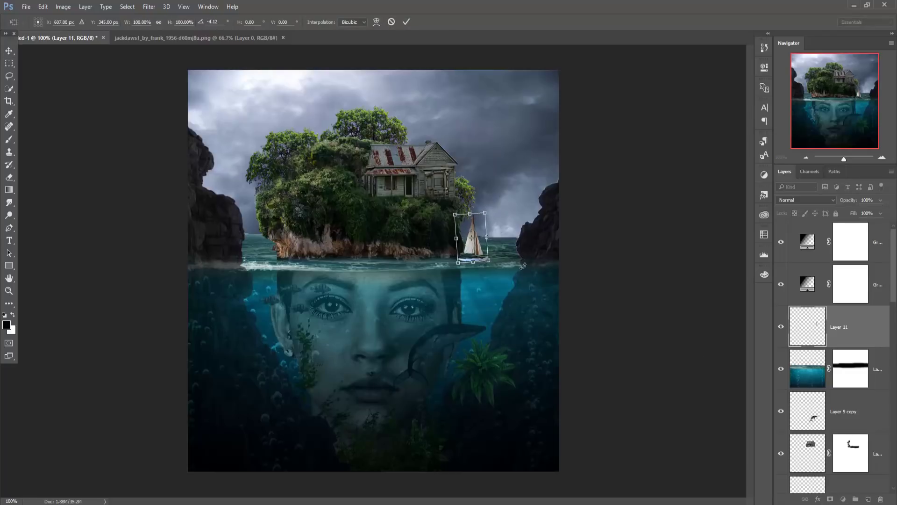
left_click(406, 22)
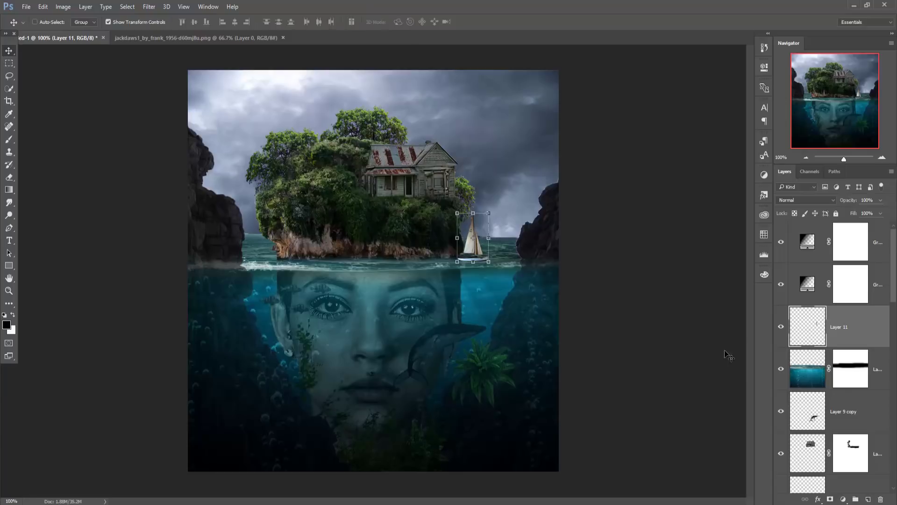
Mask Layer 11 and paint out the hull's underside with a smaller black brush.
left_click(829, 499)
left_click(9, 139)
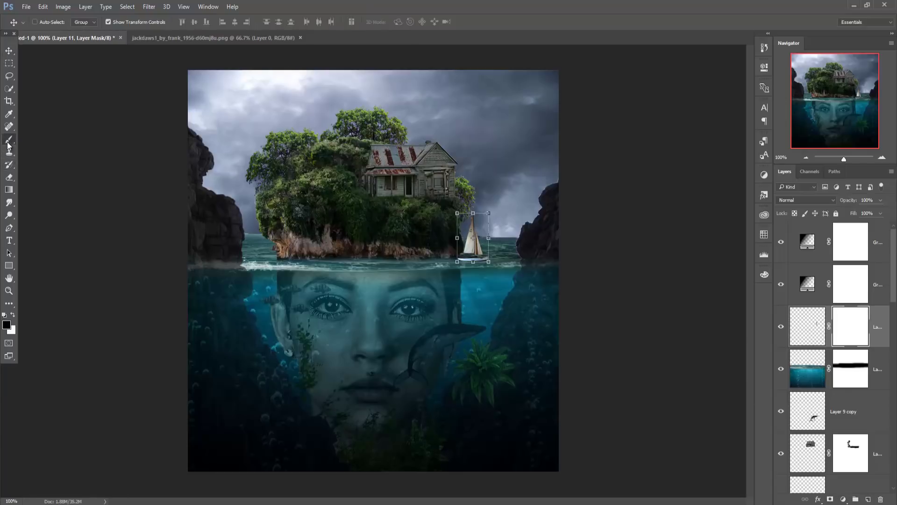
key("bracketleft")
key("bracketleft")
key("bracketleft")
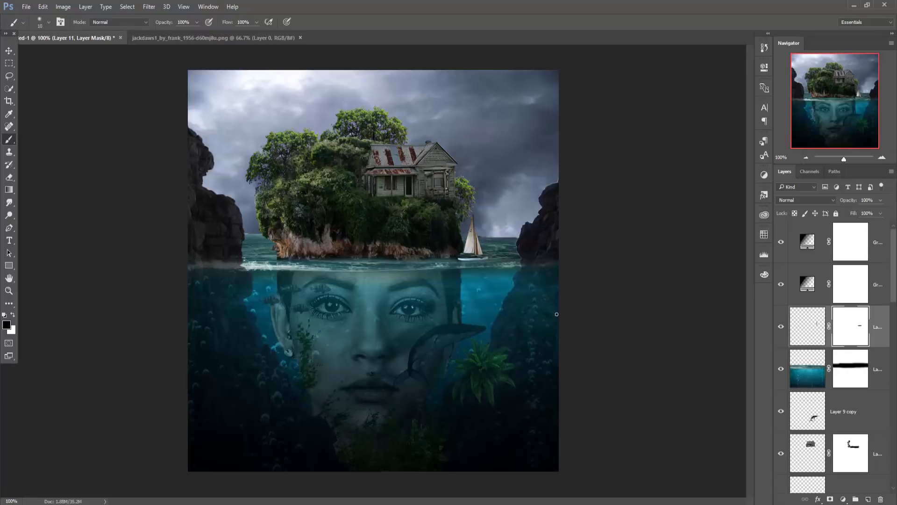
key("v")
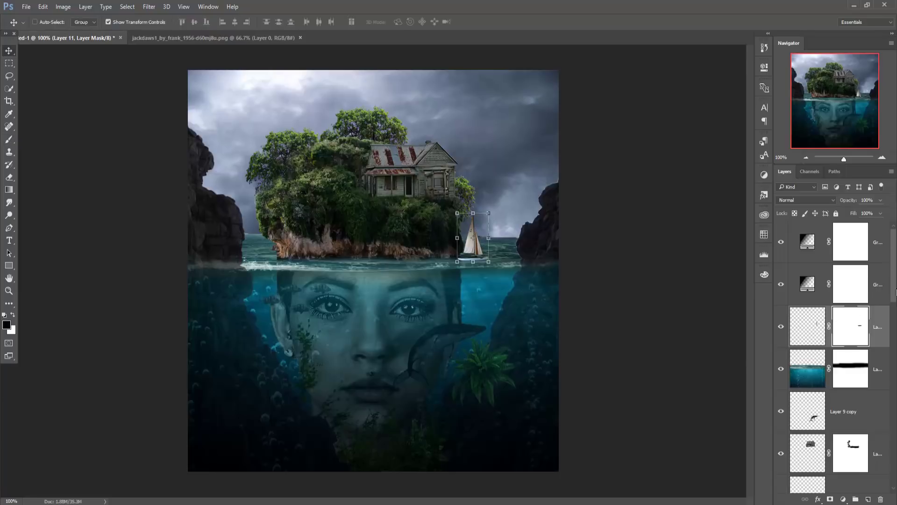
Move Layer 5 copy lower in the stack and merge it with Layer 5.
scroll(879, 295, "down", 2)
scroll(880, 296, "up", 2)
scroll(894, 262, "down", 3)
scroll(895, 374, "down", 2)
scroll(895, 374, "down", 2)
scroll(895, 374, "down", 2)
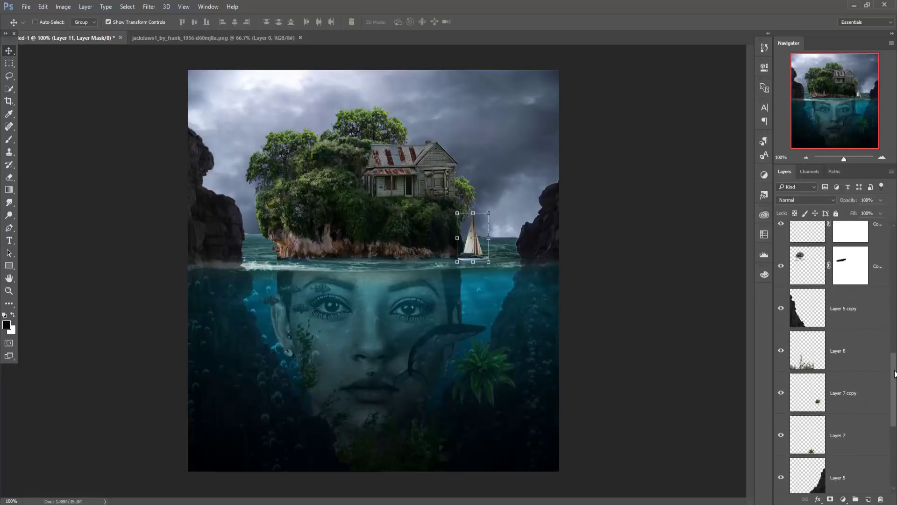
left_click_drag(855, 307, 860, 445)
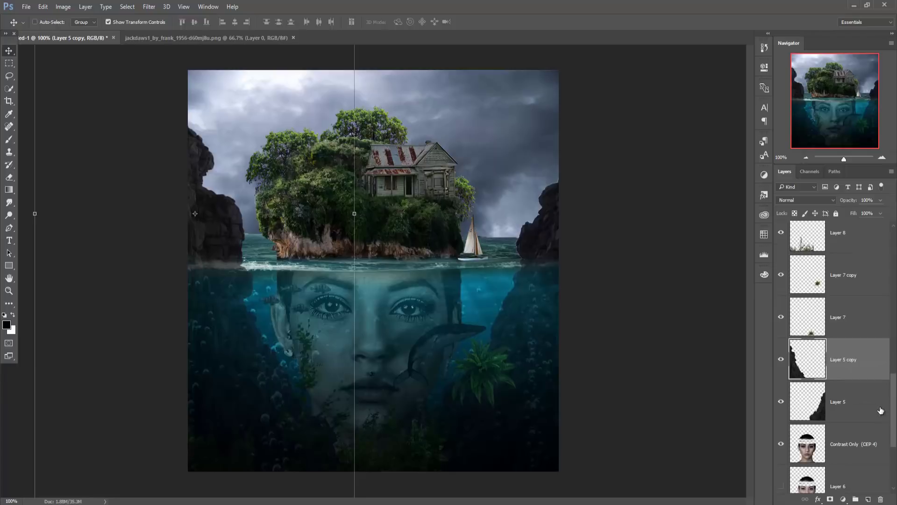
left_click(867, 401, "shift")
right_click(867, 366)
left_click(795, 354)
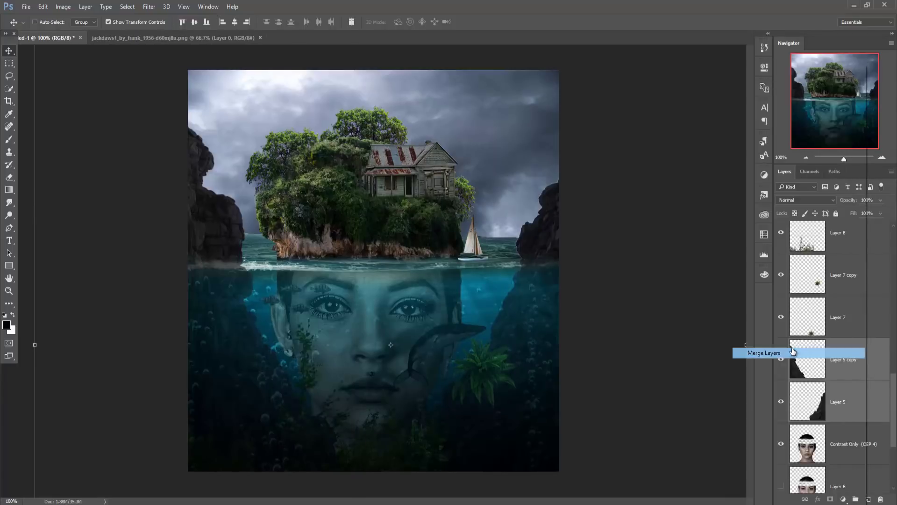
Camera Raw the rocks: Temperature -9, Exposure +0.95, Contrast -24, Clarity +18, lower Vibrance.
left_click(149, 7)
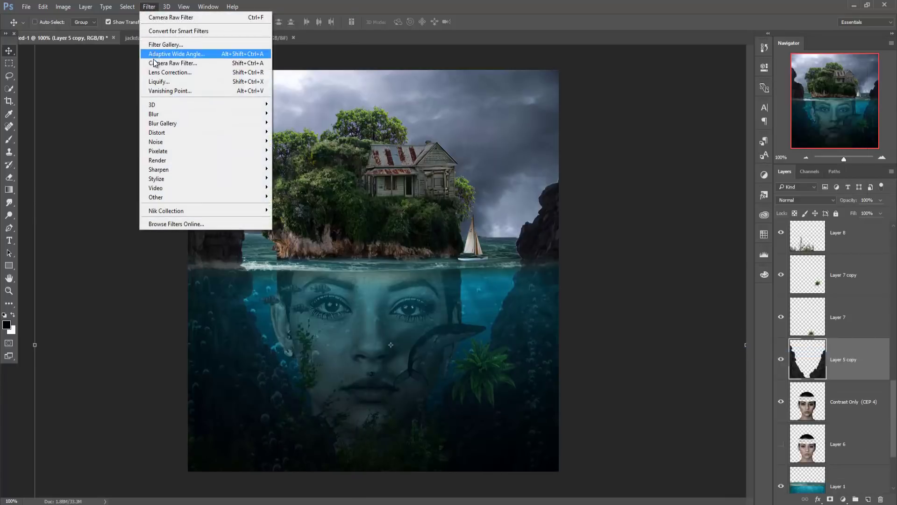
left_click(162, 63)
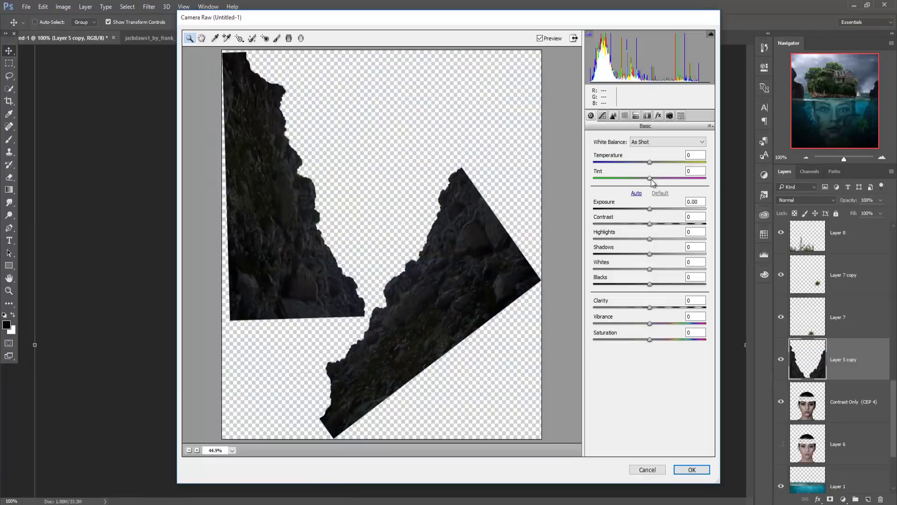
left_click_drag(653, 210, 655, 210)
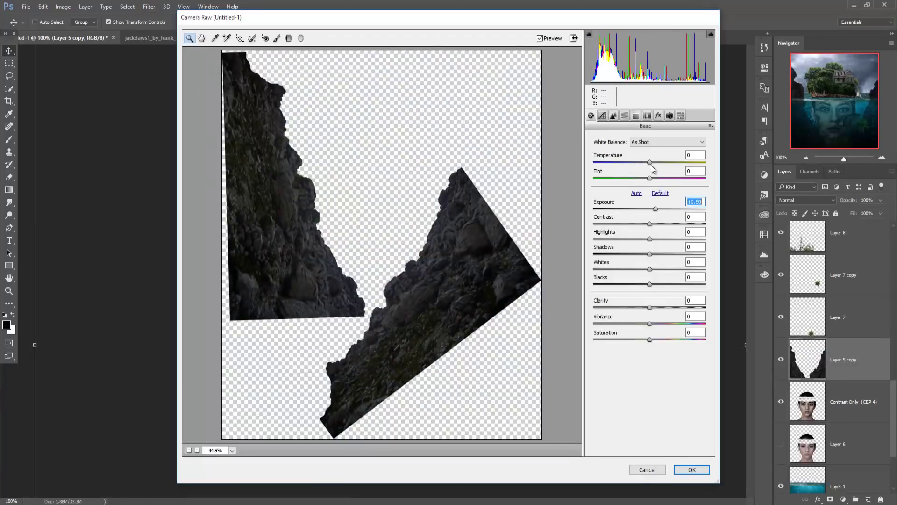
left_click_drag(650, 163, 645, 163)
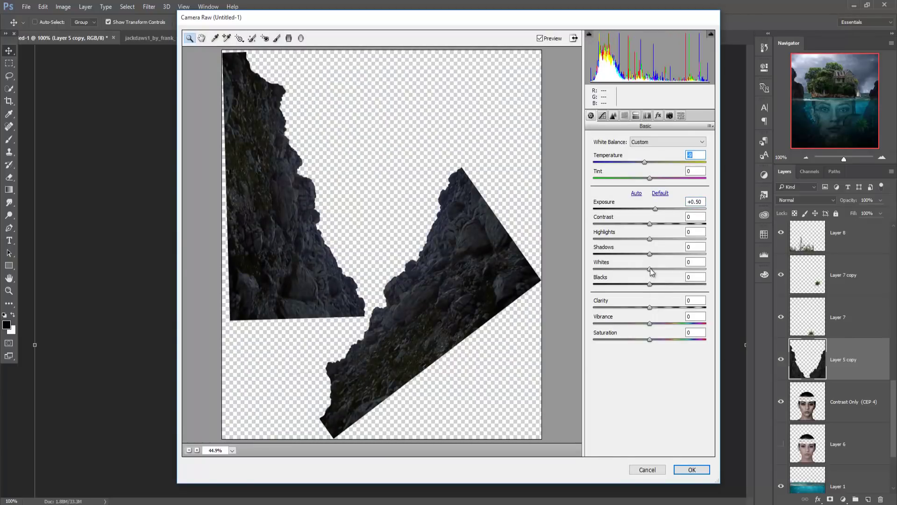
mouse_move(651, 225)
left_mouse_down()
mouse_move(636, 229)
mouse_move(661, 243)
mouse_move(654, 246)
left_mouse_up()
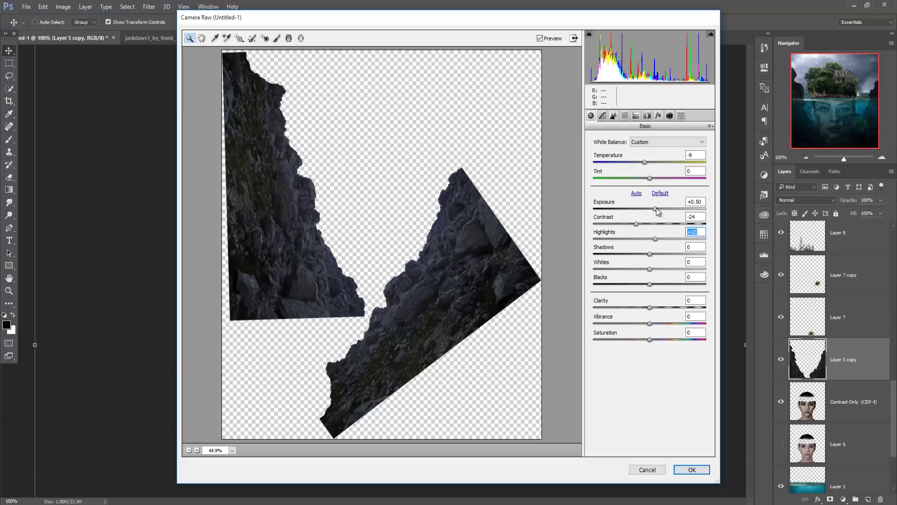
left_click_drag(655, 208, 661, 210)
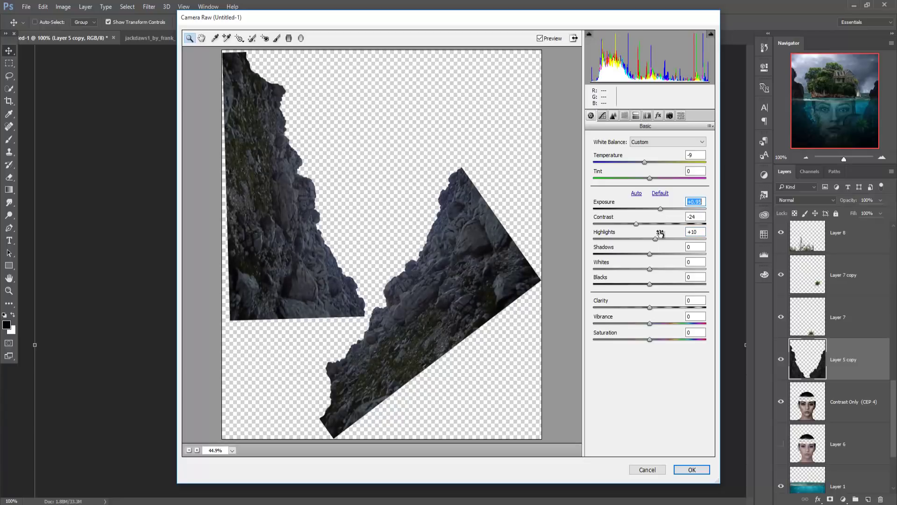
left_click_drag(652, 308, 660, 309)
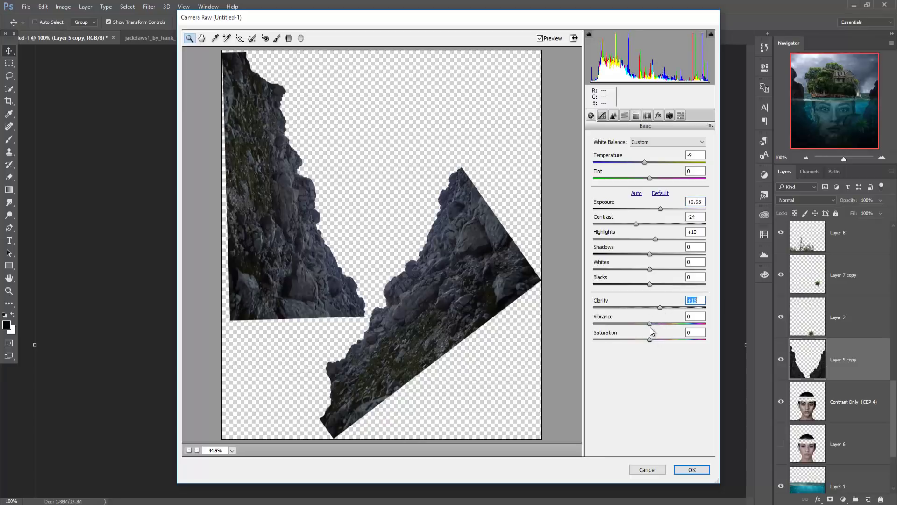
mouse_move(650, 323)
left_mouse_down()
mouse_move(632, 323)
mouse_move(640, 339)
mouse_move(633, 339)
left_mouse_up()
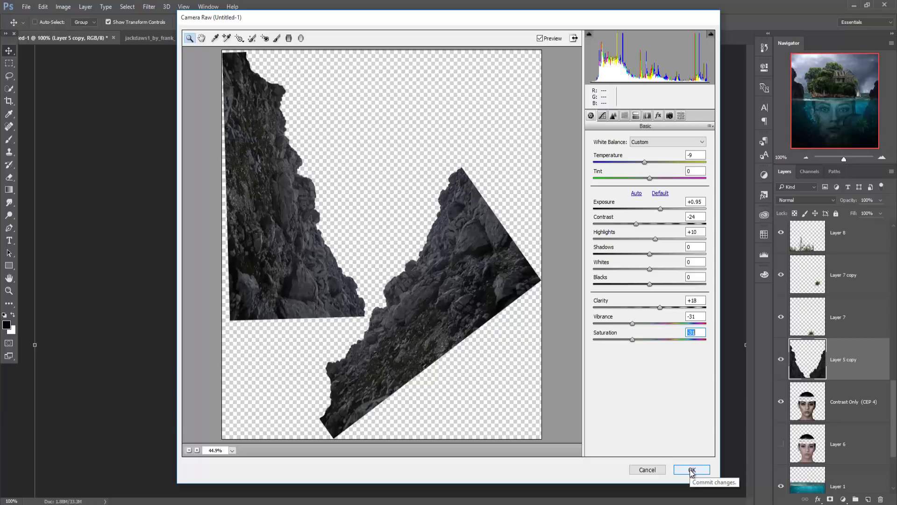
left_click(692, 470)
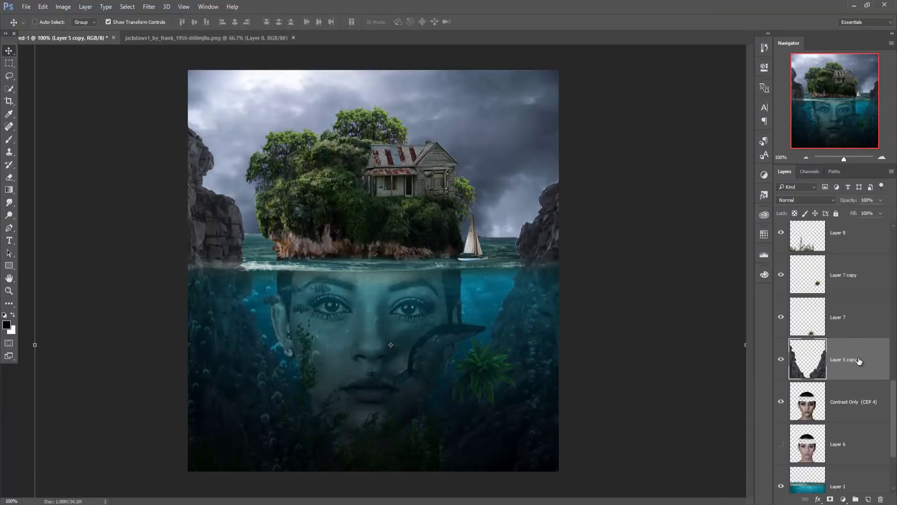
Stamp all visible layers into a merged layer above the top gradient fill layer.
scroll(859, 360, "up", 3)
scroll(859, 360, "up", 3)
scroll(859, 361, "up", 2)
scroll(859, 361, "up", 2)
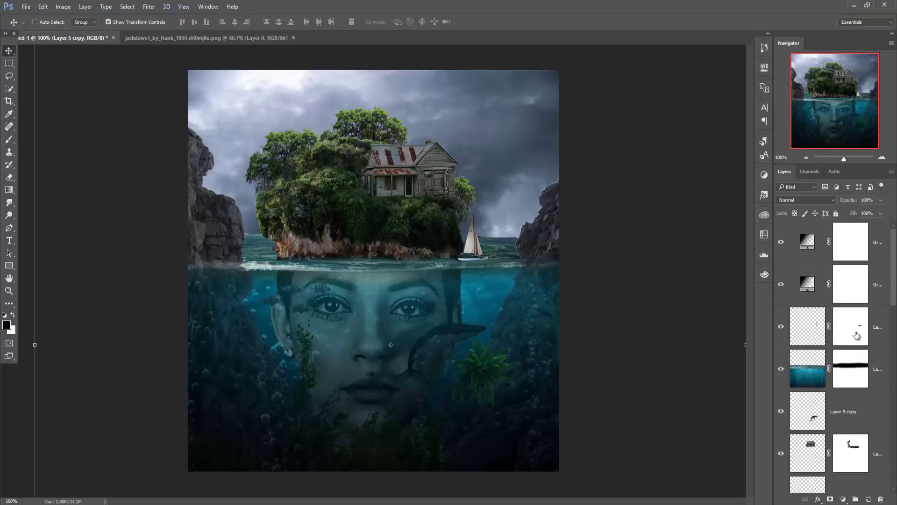
left_click(882, 246)
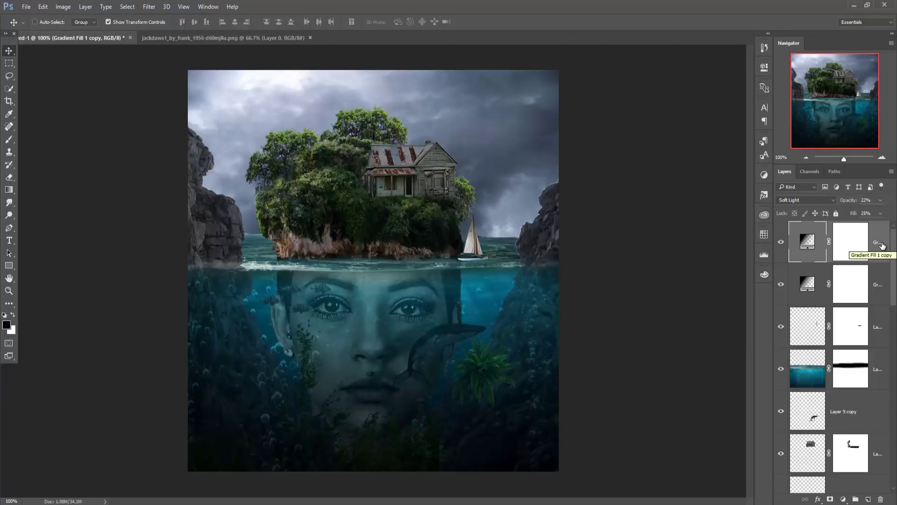
key("ctrl")
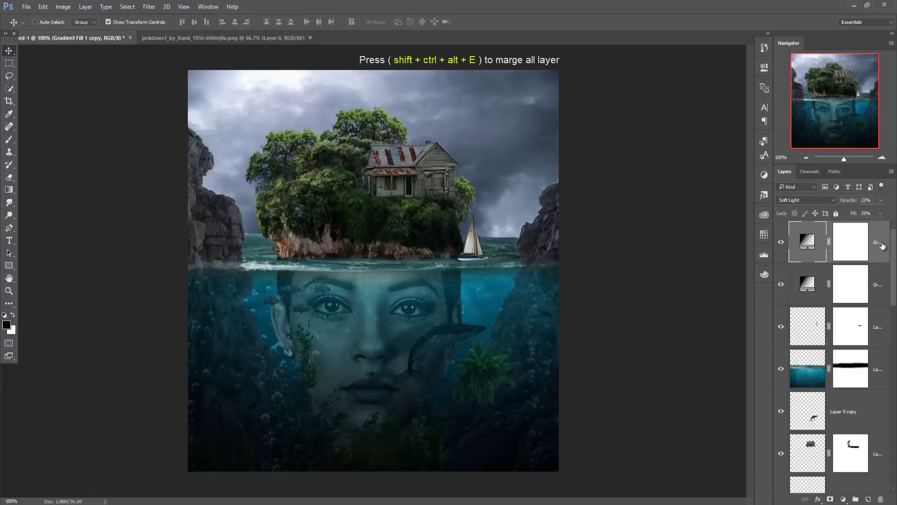
key("ctrl")
key("shift+ctrl+alt+e")
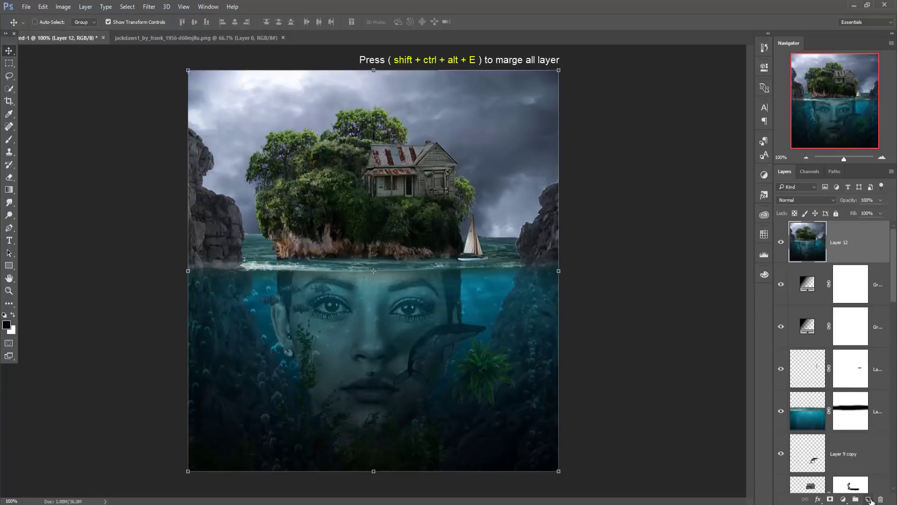
Add a new layer on top and fill it with solid black.
left_click(869, 499)
left_click(43, 6)
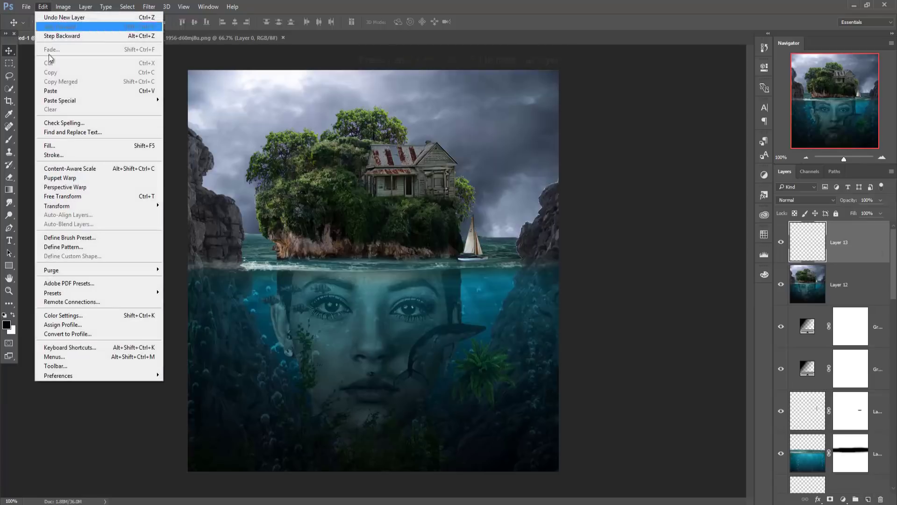
left_click(73, 144)
left_click(481, 151)
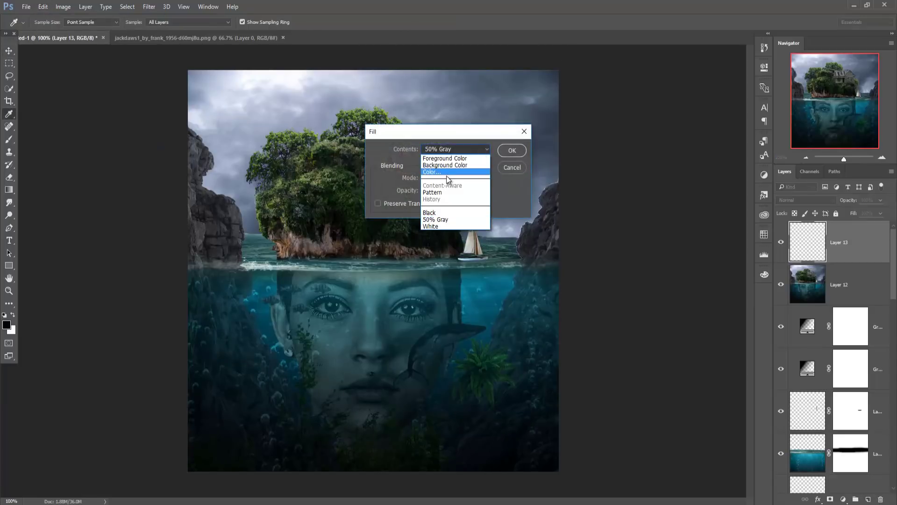
left_click(445, 171)
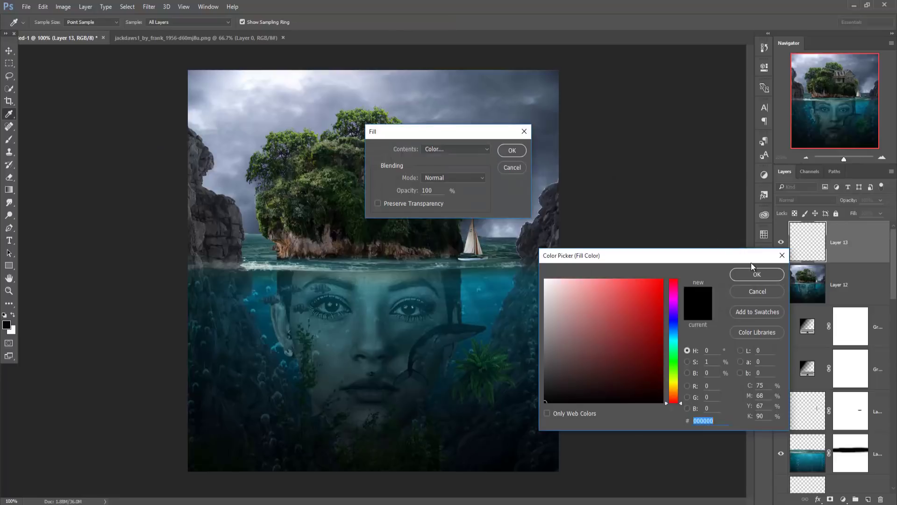
left_click(757, 274)
left_click(512, 150)
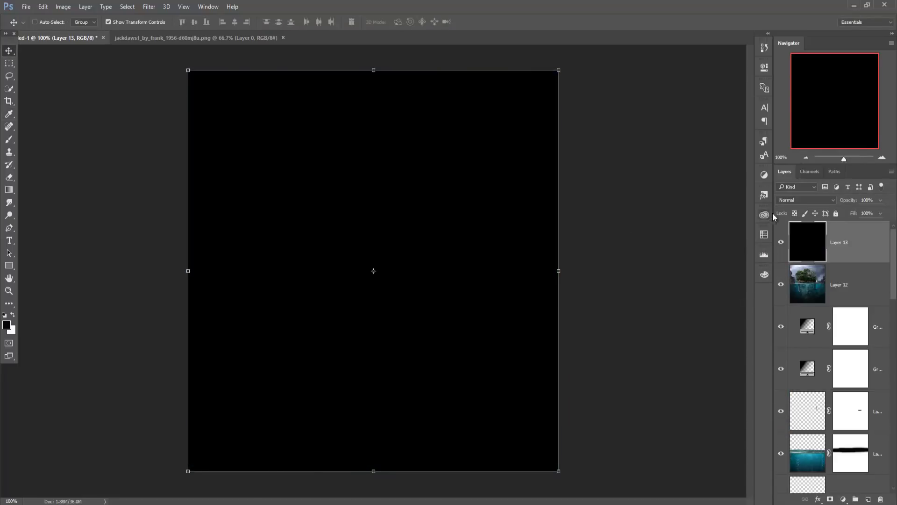
Render a Lens Flare on the black layer with its centre in the upper middle.
left_click(149, 7)
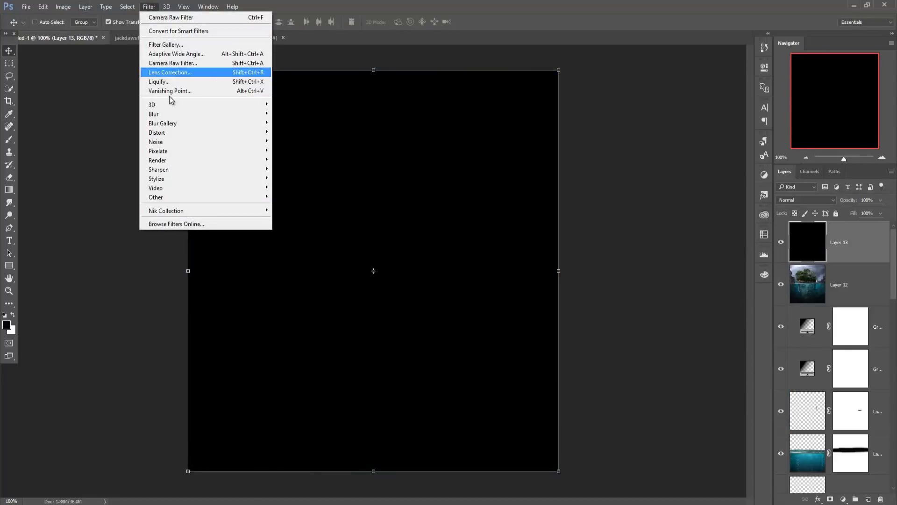
mouse_move(157, 160)
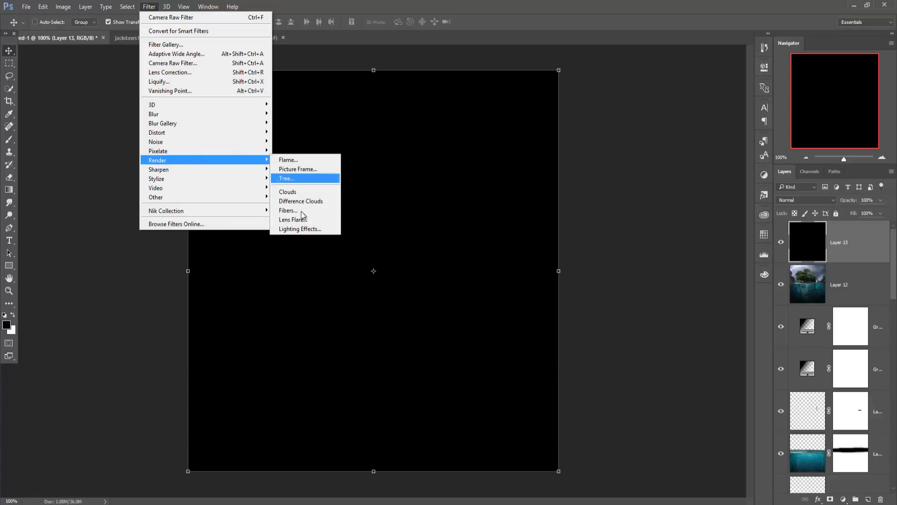
left_click(304, 220)
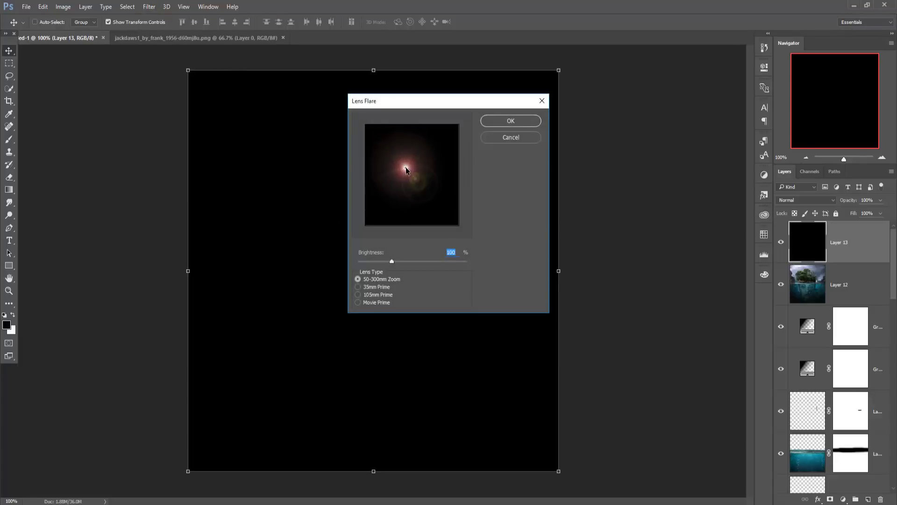
mouse_move(392, 152)
left_mouse_down()
mouse_move(423, 143)
mouse_move(425, 157)
left_mouse_up()
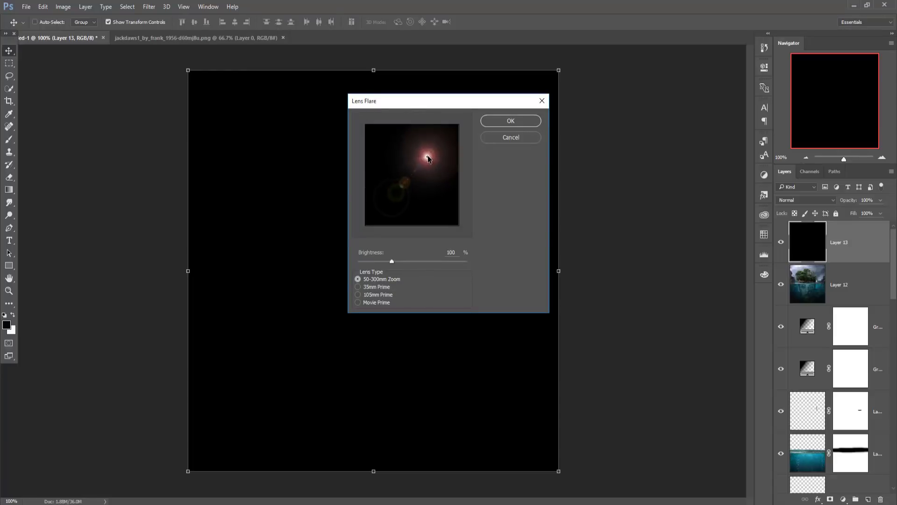
left_click_drag(428, 154, 429, 150)
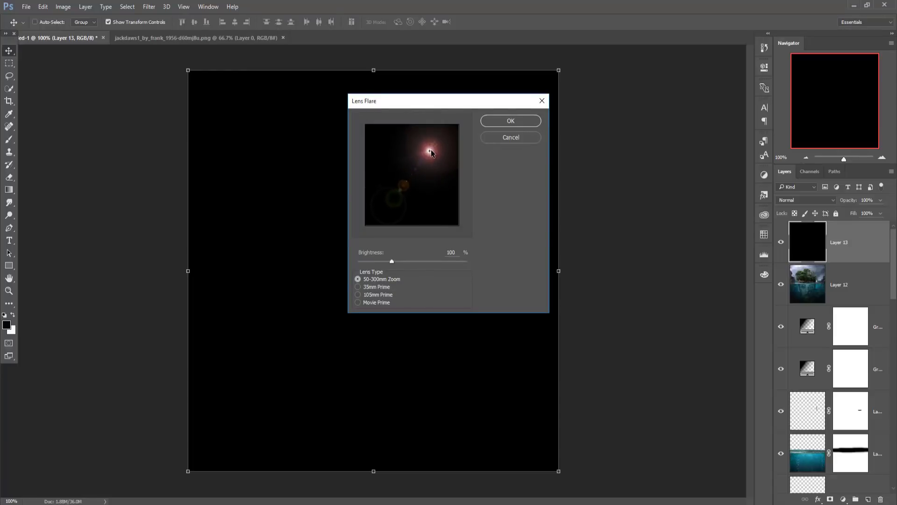
left_click(510, 121)
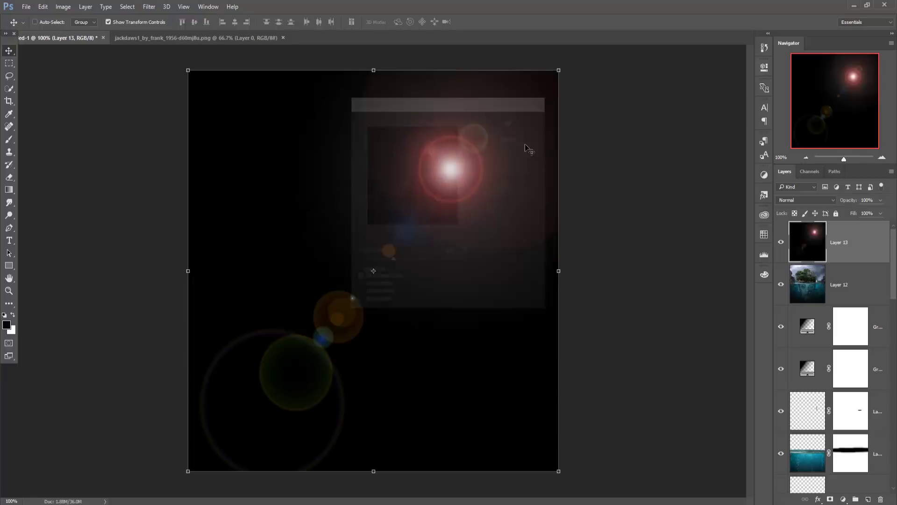
Set the flare layer to Screen, enlarge it above the island house, and set Fill to 80%.
left_click(829, 202)
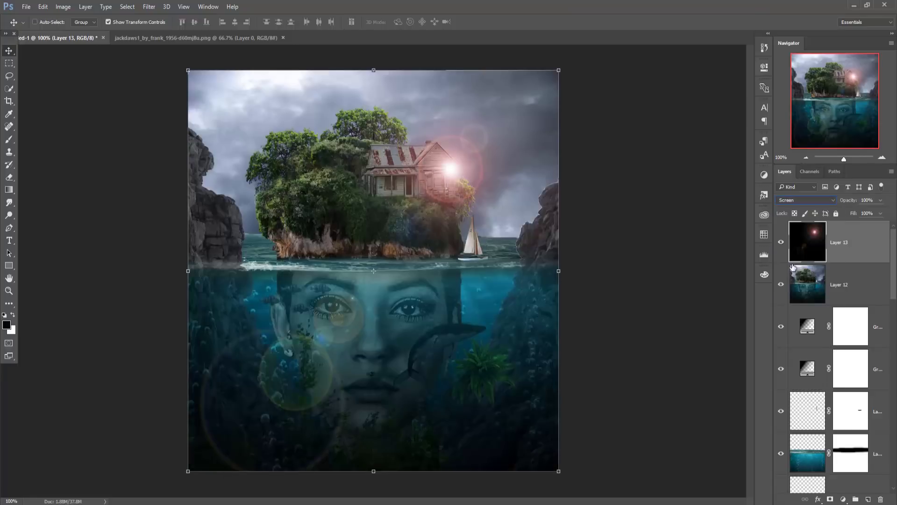
left_click(829, 265)
mouse_move(457, 170)
left_mouse_down()
mouse_move(473, 168)
mouse_move(425, 118)
left_mouse_up()
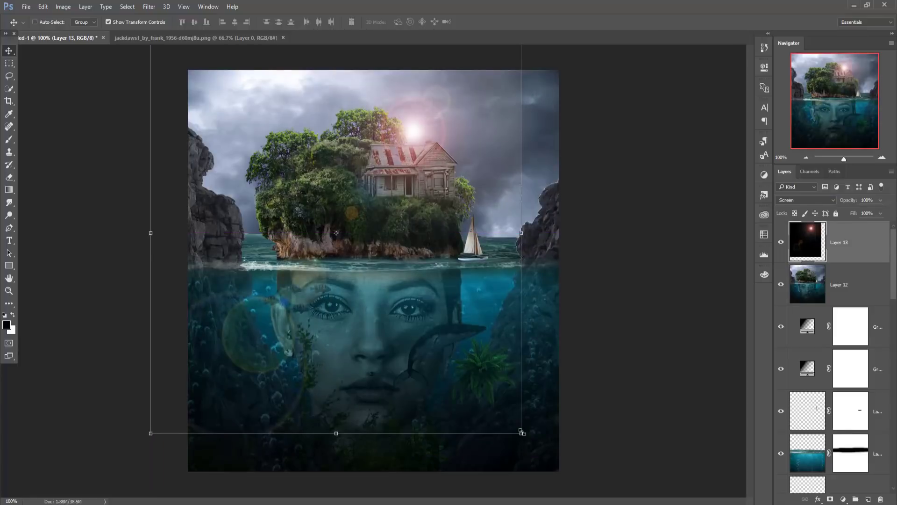
left_click_drag(522, 432, 673, 498)
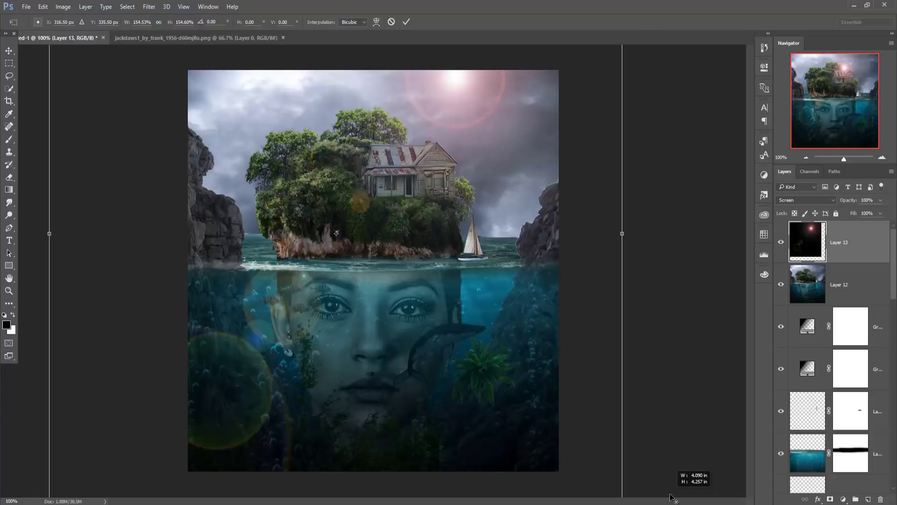
left_click_drag(537, 280, 504, 326)
left_click(880, 213)
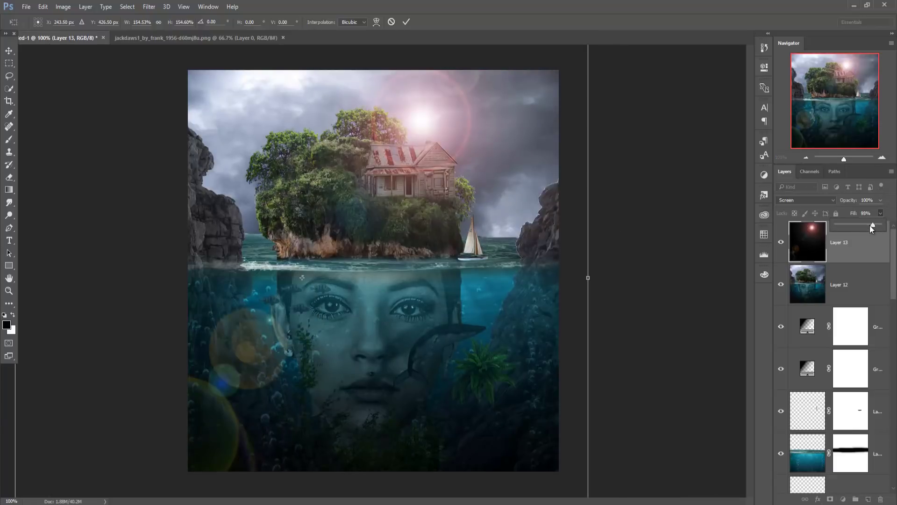
left_click_drag(871, 225, 869, 225)
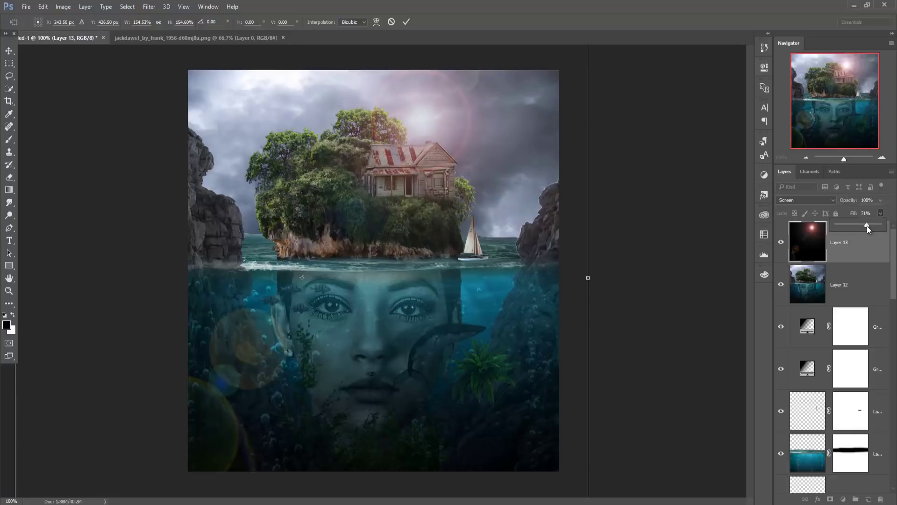
left_click_drag(868, 226, 871, 224)
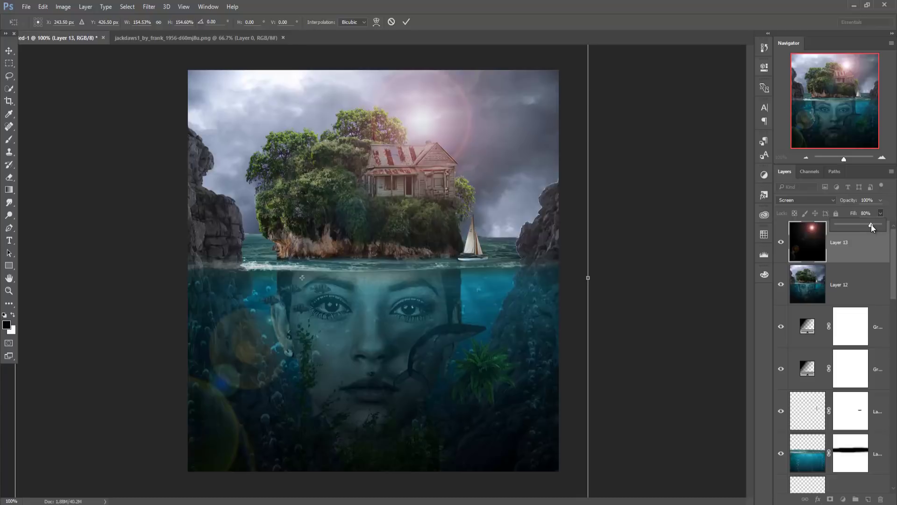
left_click(683, 218)
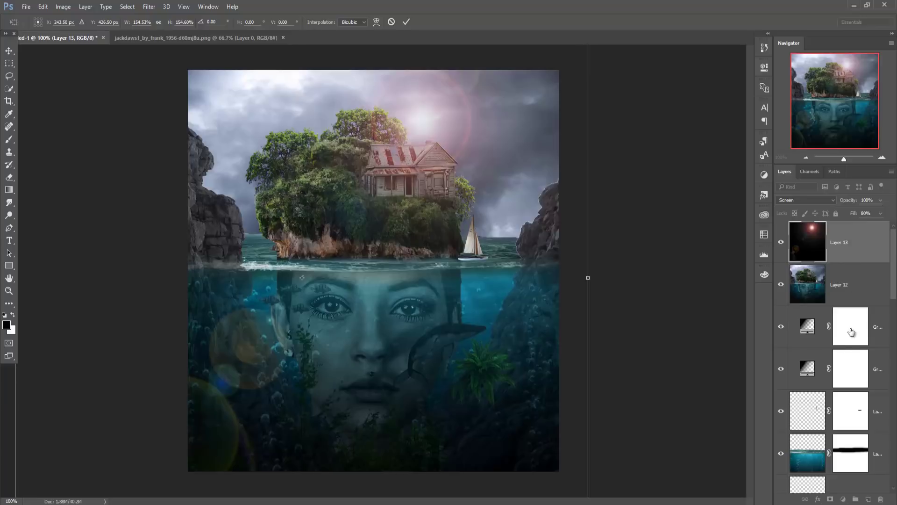
Commit the flare transform, mask the layer, and paint out the lower-left glow with a 700 brush.
left_click(406, 21)
left_click(830, 499)
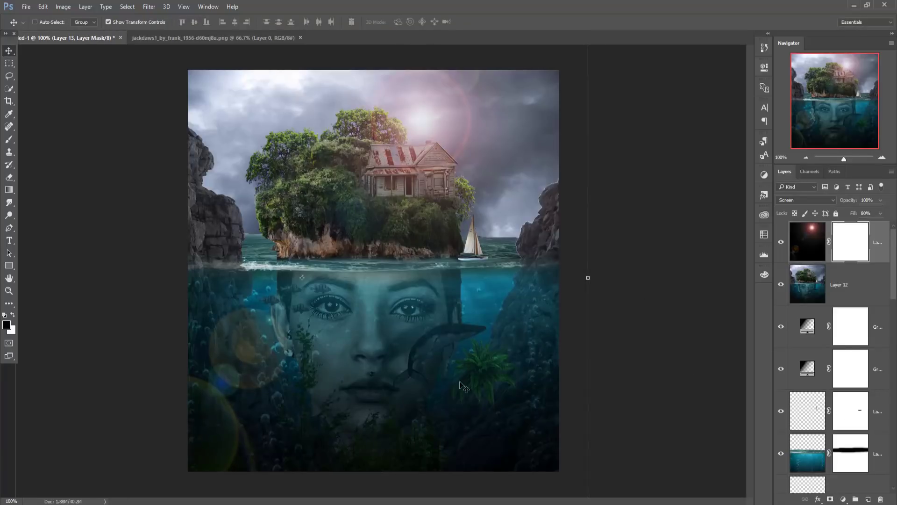
left_click(9, 139)
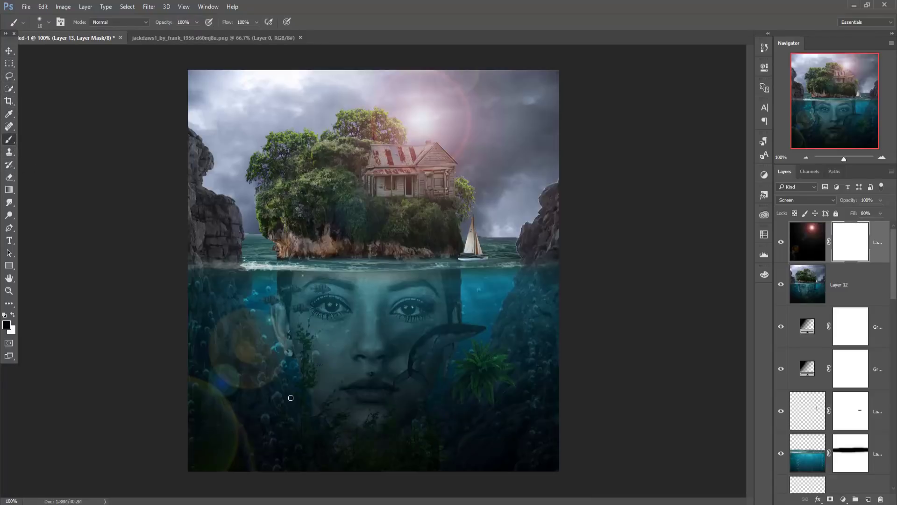
key("bracketright")
key("bracketright")
key("bracketright")
mouse_move(216, 444)
left_mouse_down()
mouse_move(269, 424)
mouse_move(475, 420)
mouse_move(304, 411)
mouse_move(395, 391)
mouse_move(596, 423)
left_mouse_up()
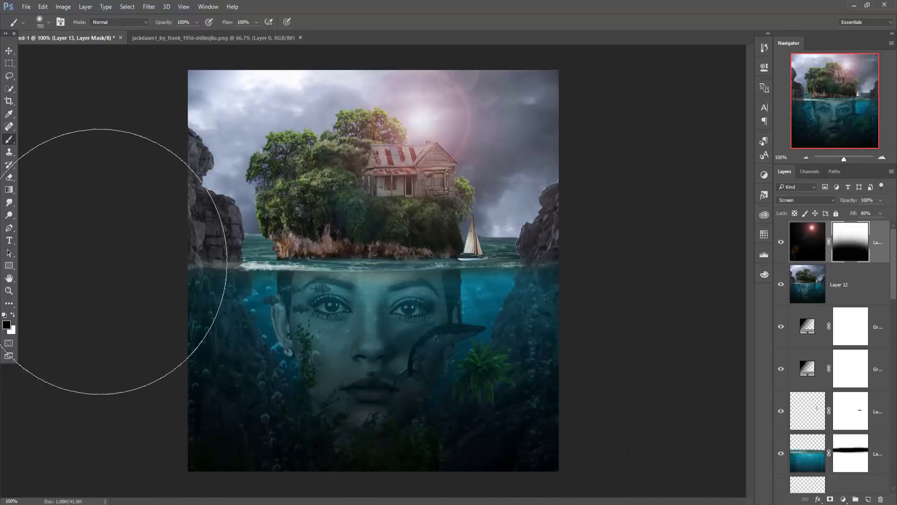
left_click(9, 50)
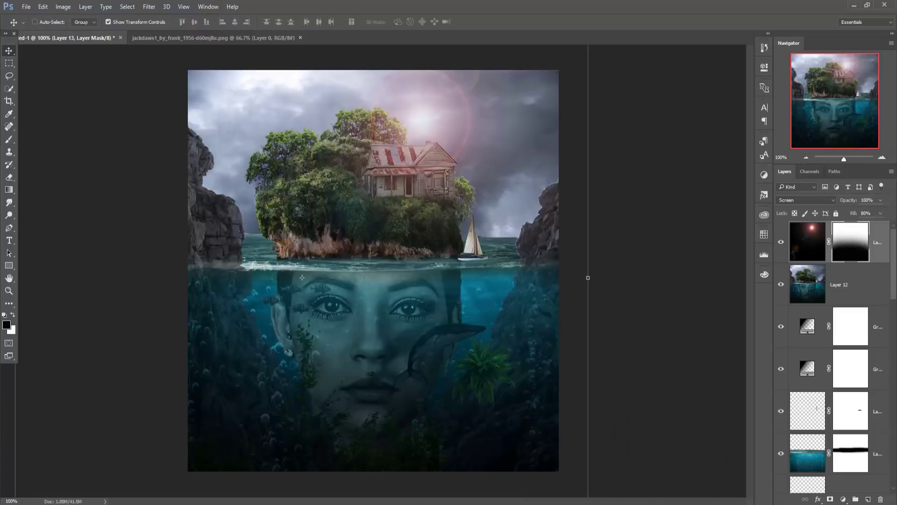
key("ctrl+2")
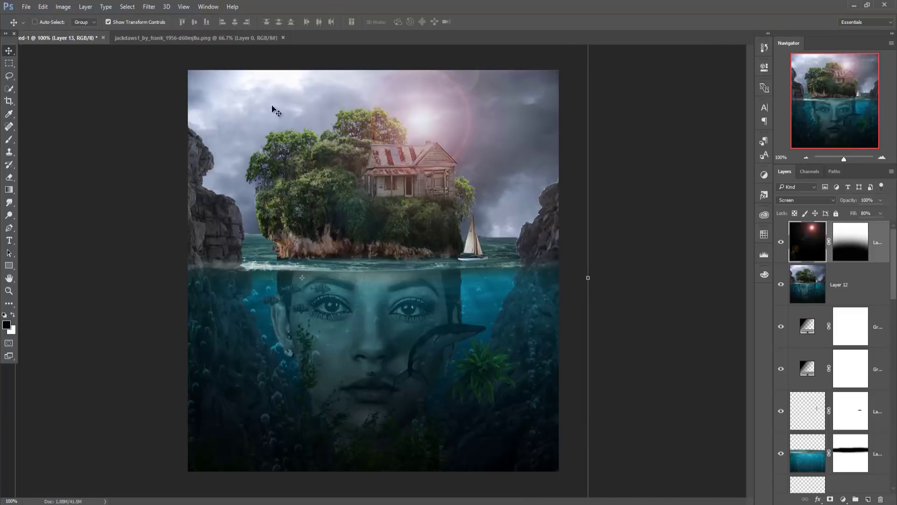
Bring the jackdaws in, scale them to about 13% near the sun, and close the jackdaws image.
mouse_move(197, 38)
left_mouse_down()
mouse_move(197, 69)
mouse_move(762, 92)
left_mouse_up()
left_click_drag(771, 261, 472, 108)
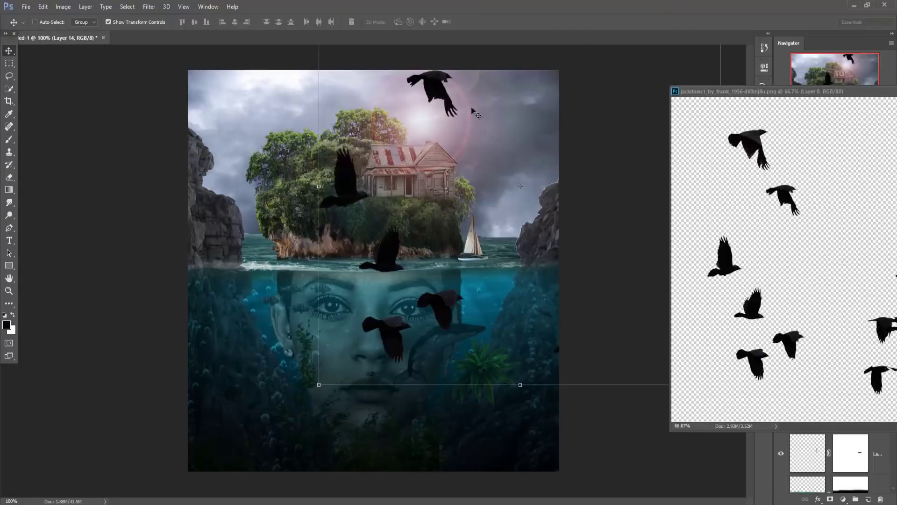
mouse_move(320, 383)
left_mouse_down()
mouse_move(483, 222)
mouse_move(473, 129)
left_mouse_up()
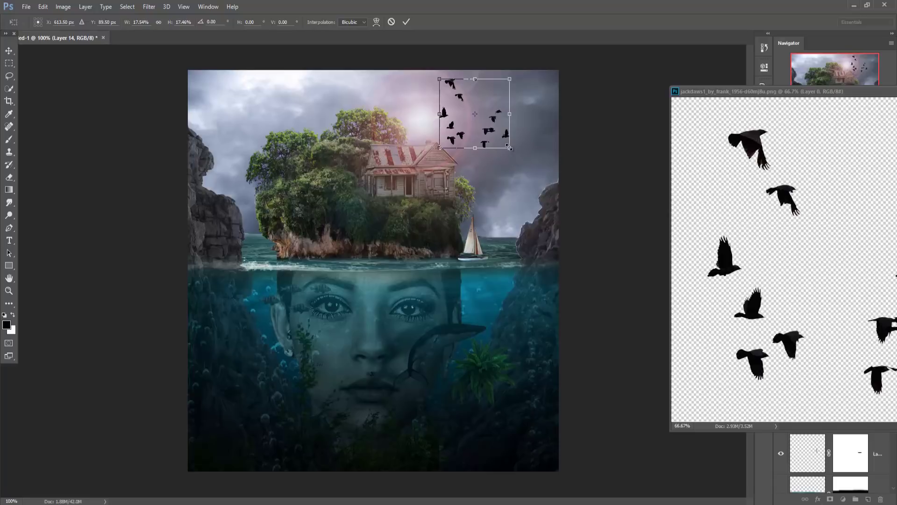
left_click_drag(510, 147, 500, 139)
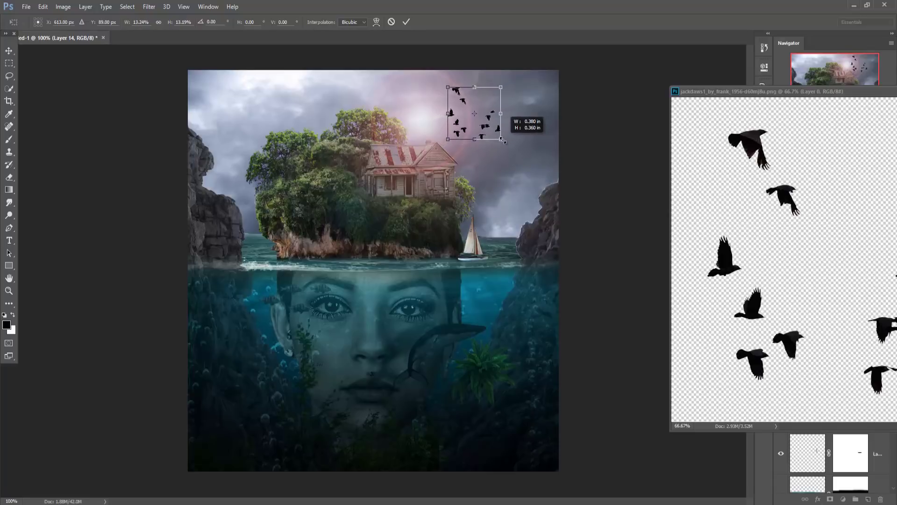
left_click(406, 22)
mouse_move(756, 96)
left_mouse_down()
mouse_move(629, 138)
mouse_move(475, 147)
left_mouse_up()
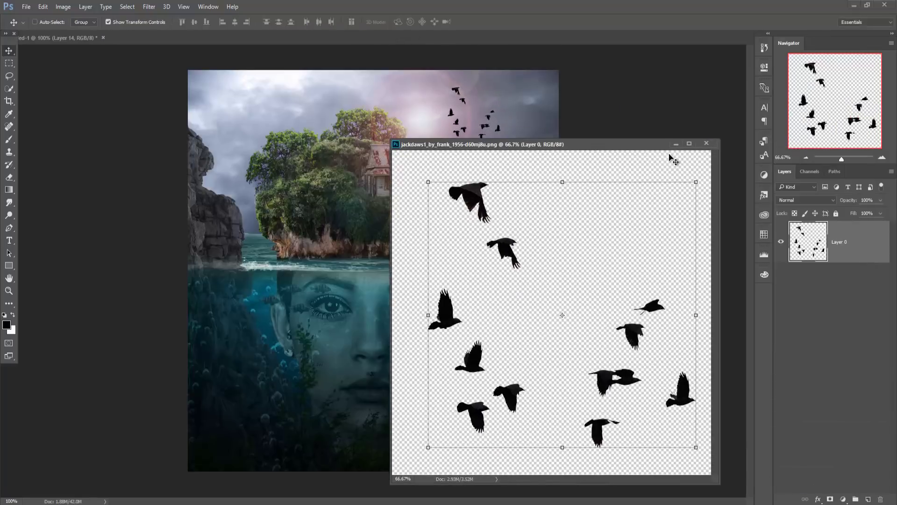
left_click(675, 144)
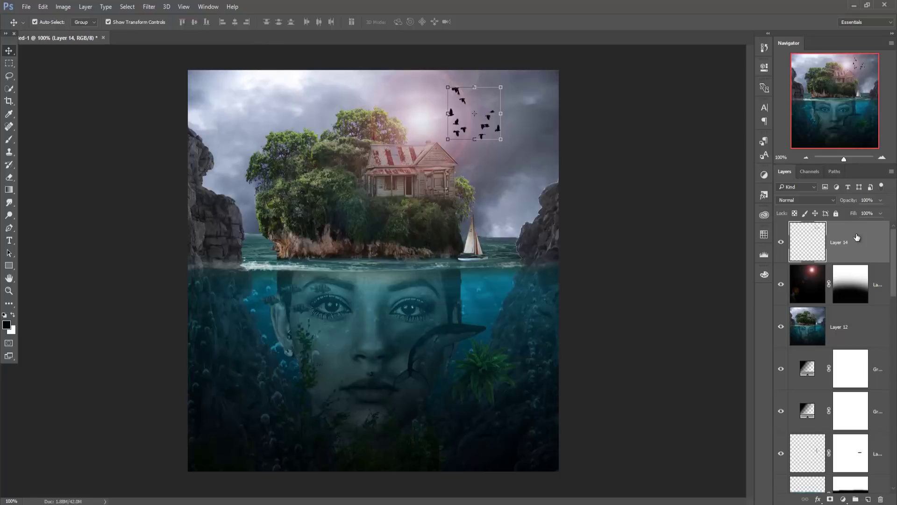
Stamp a merged layer and Camera Raw it: Temperature -8, Exposure +0.25, Vibrance -11, Vignetting -16.
key("ctrl+shift+alt+e")
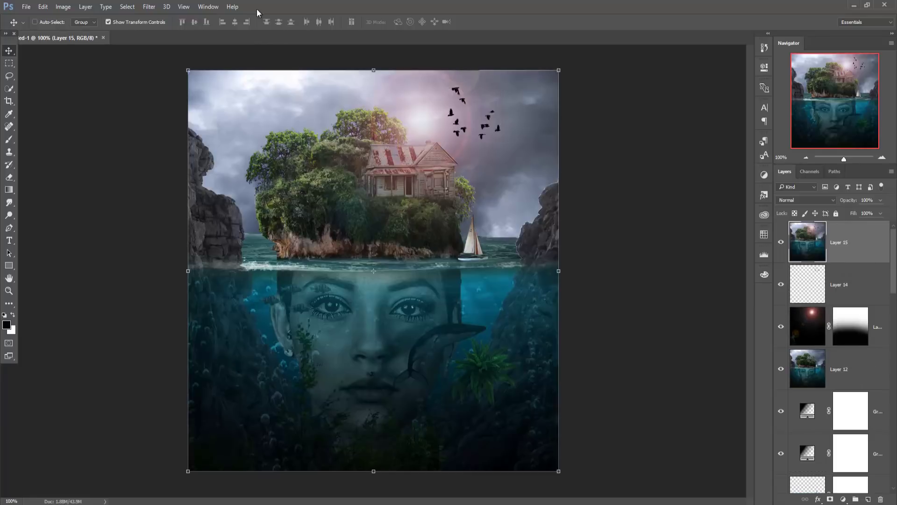
left_click(148, 6)
left_click(180, 63)
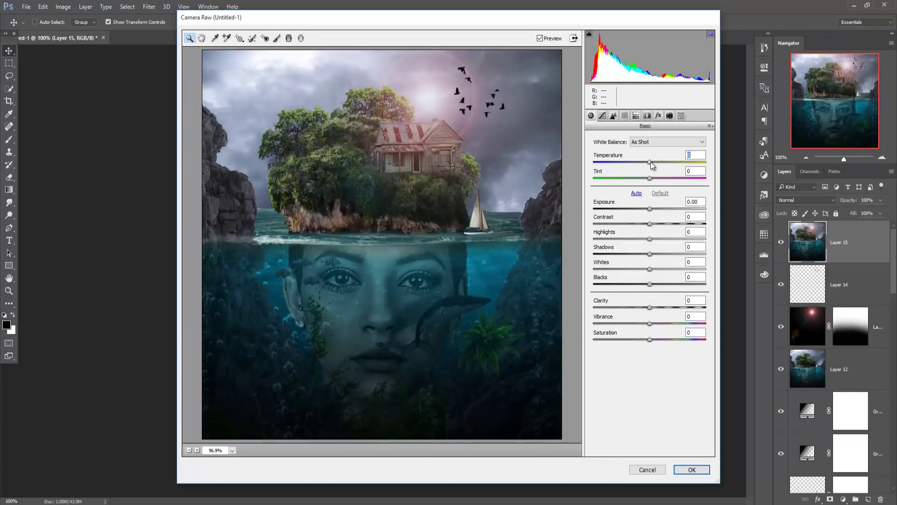
left_click_drag(650, 162, 647, 161)
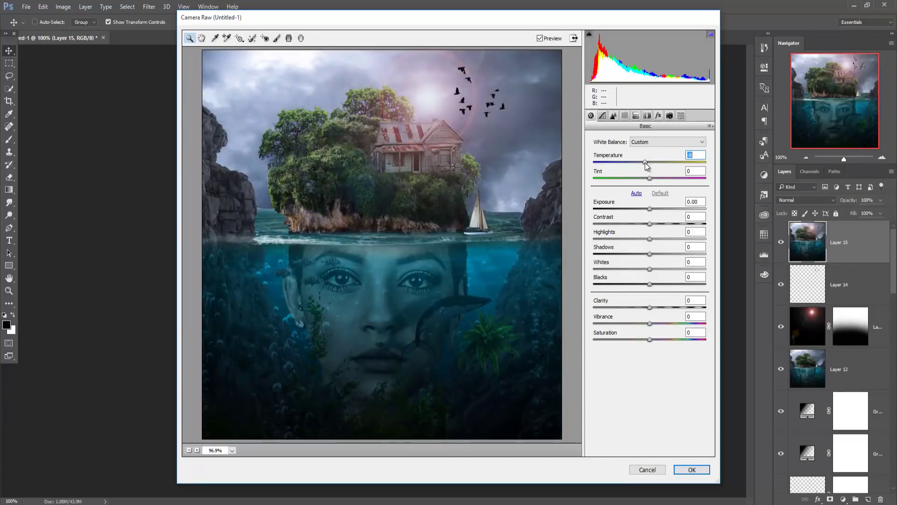
left_click_drag(651, 209, 654, 210)
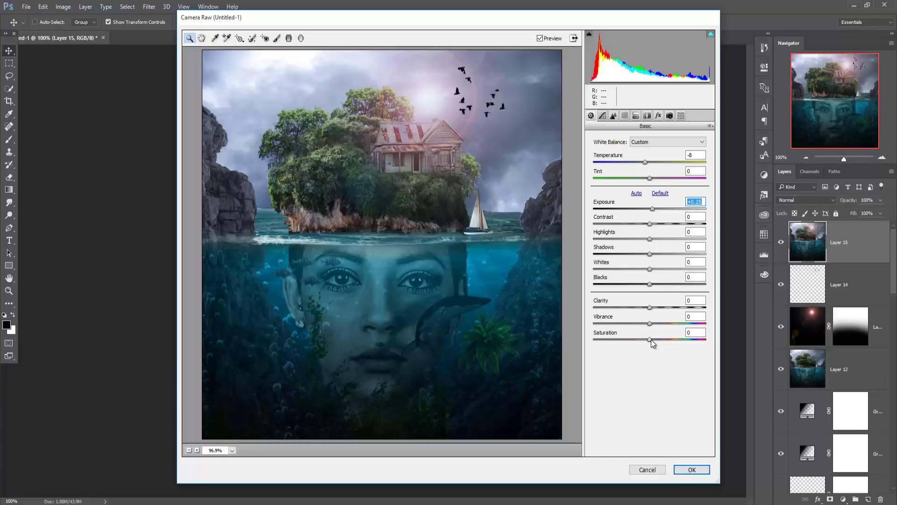
left_click_drag(650, 323, 643, 323)
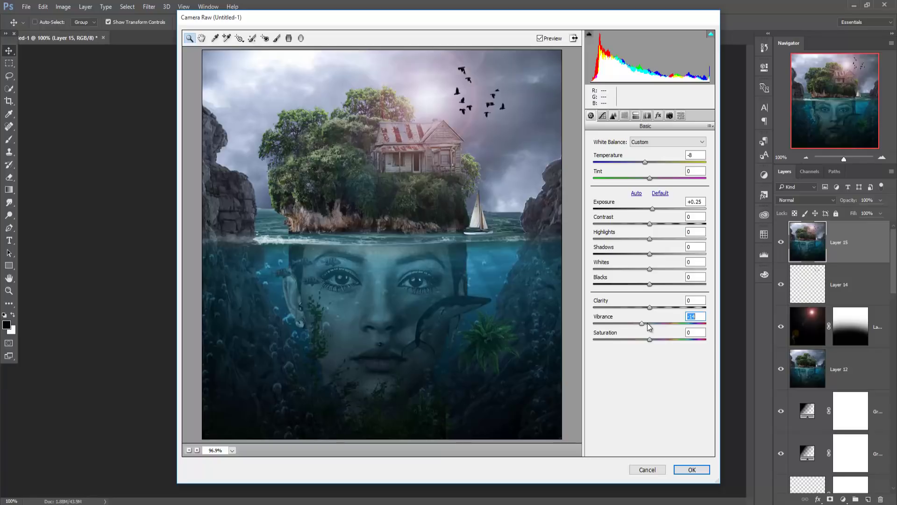
left_click(658, 115)
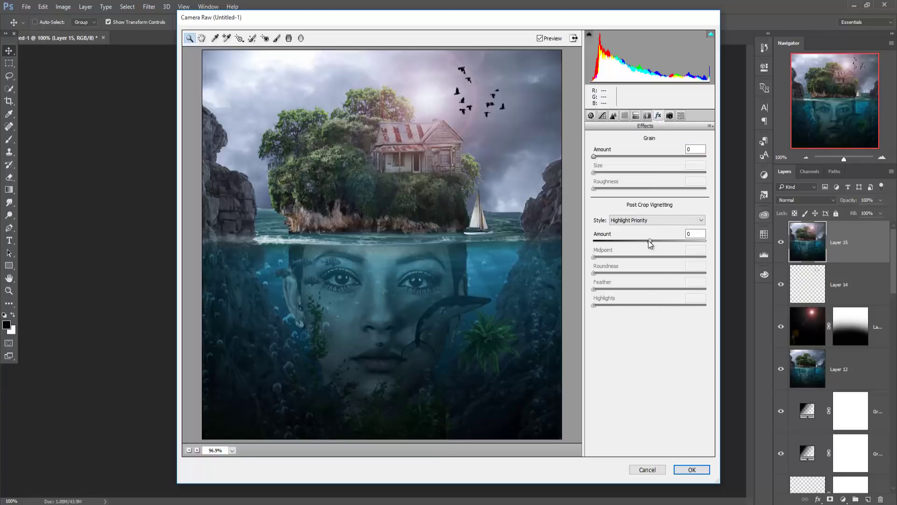
left_click_drag(649, 240, 642, 240)
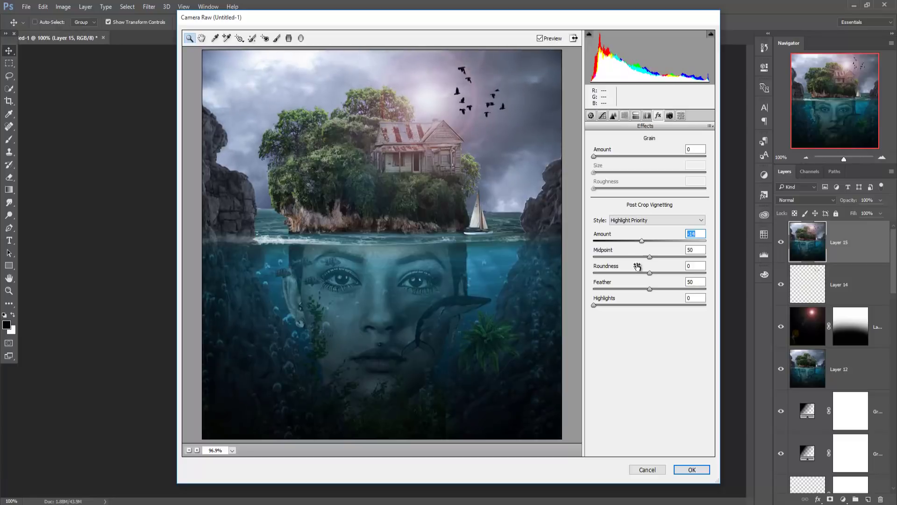
left_click(686, 468)
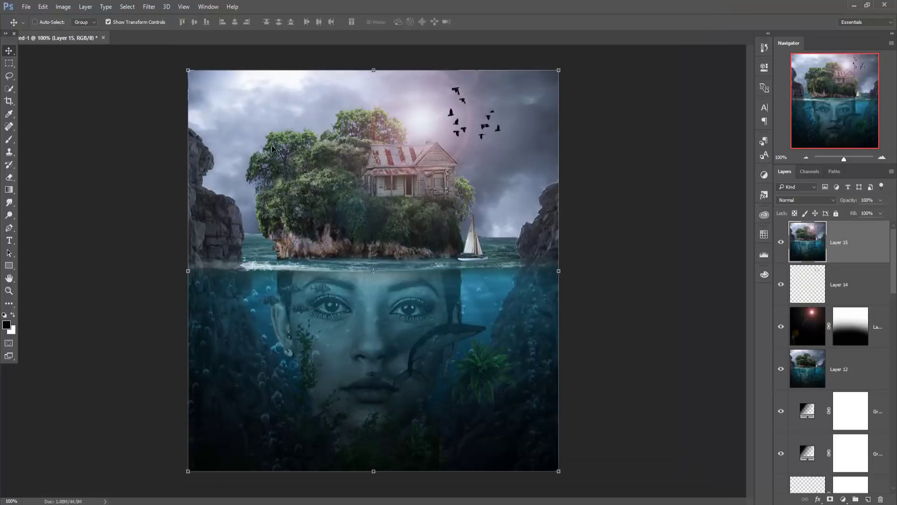
Apply the Travel > Cross Processing filter from Color Efex Pro 4 at 34% strength.
left_click(149, 6)
mouse_move(166, 210)
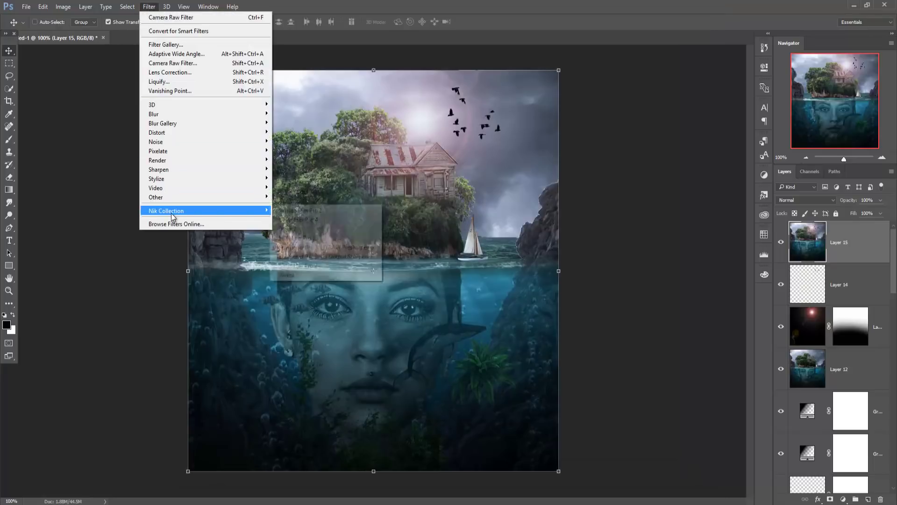
left_click(307, 222)
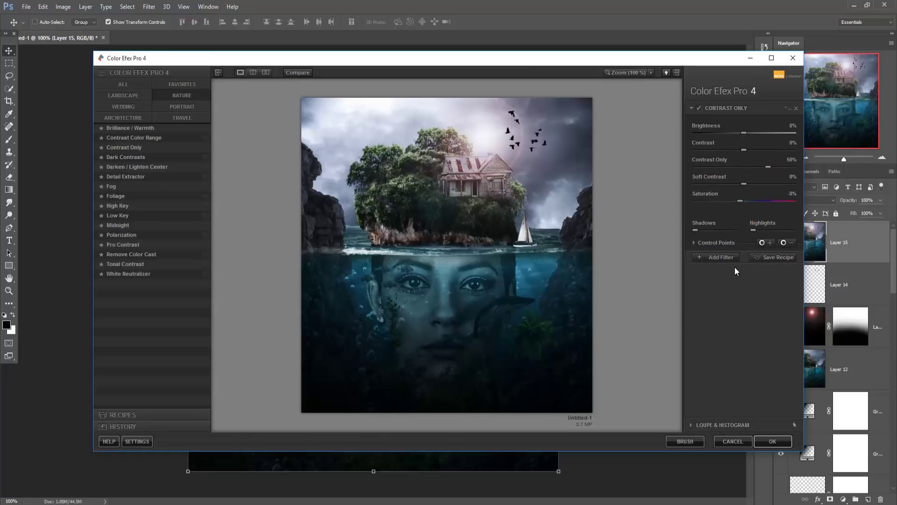
left_click(171, 119)
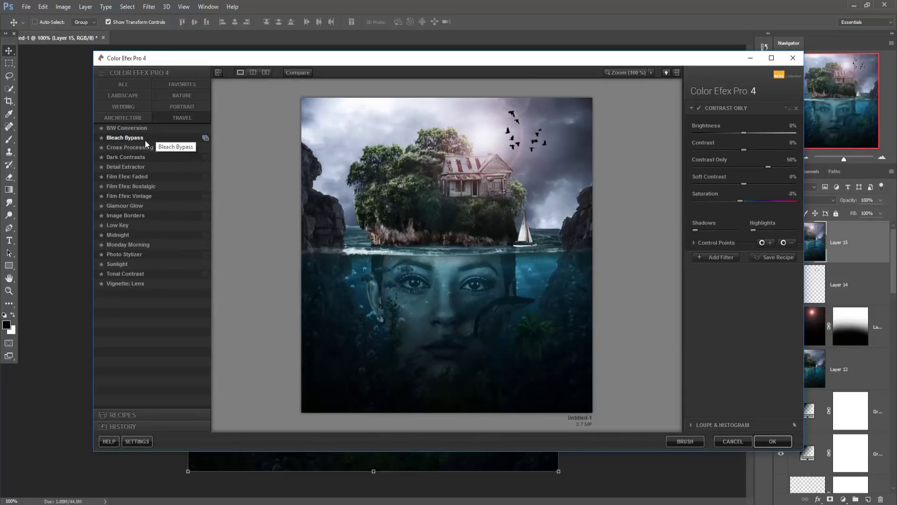
left_click(141, 145)
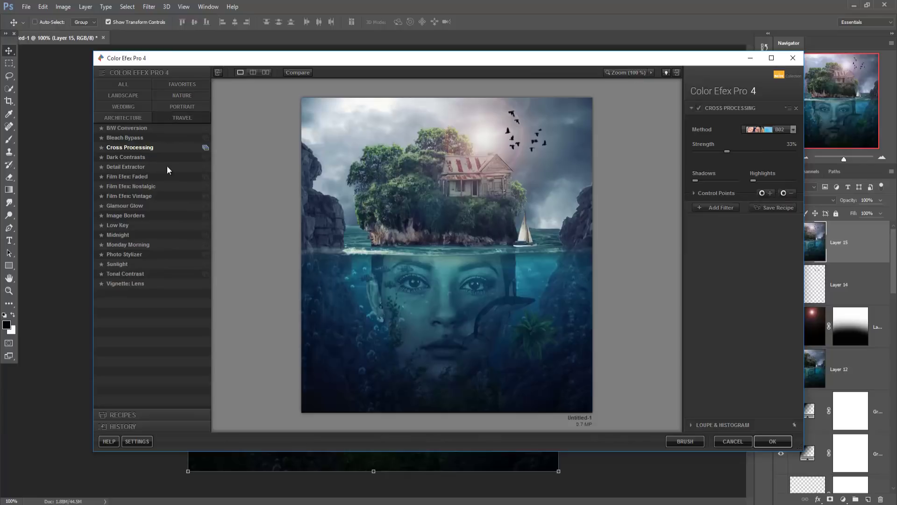
left_click_drag(725, 150, 731, 151)
left_click(772, 441)
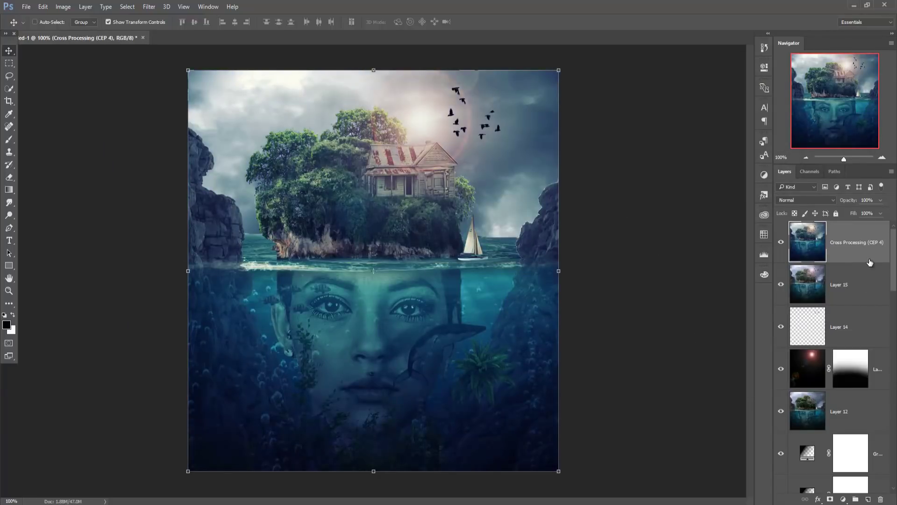
Add a new top layer and fill it with 50% Gray.
left_click(867, 500)
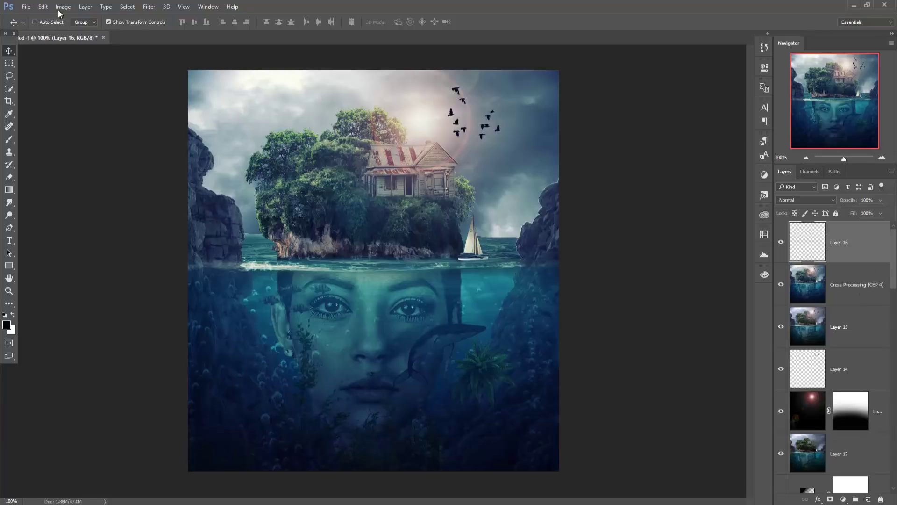
left_click(43, 6)
left_click(48, 145)
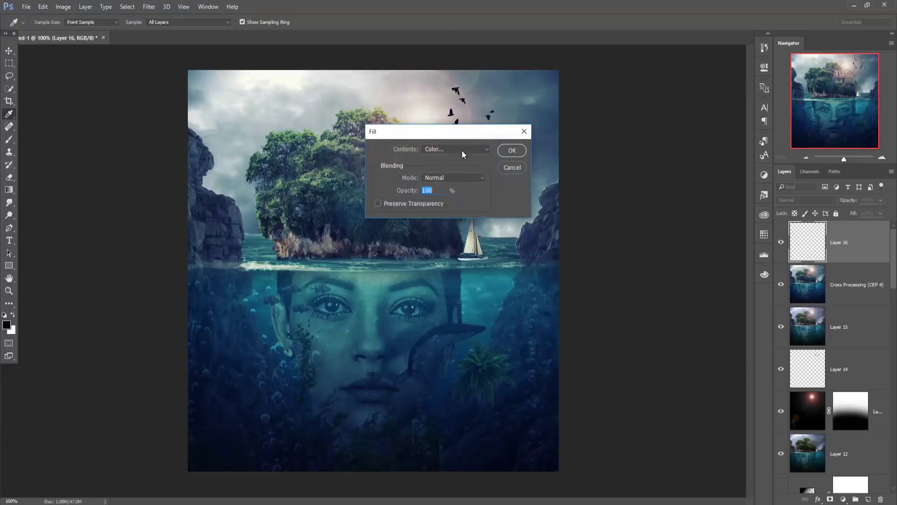
left_click(486, 149)
left_click(461, 220)
left_click(510, 150)
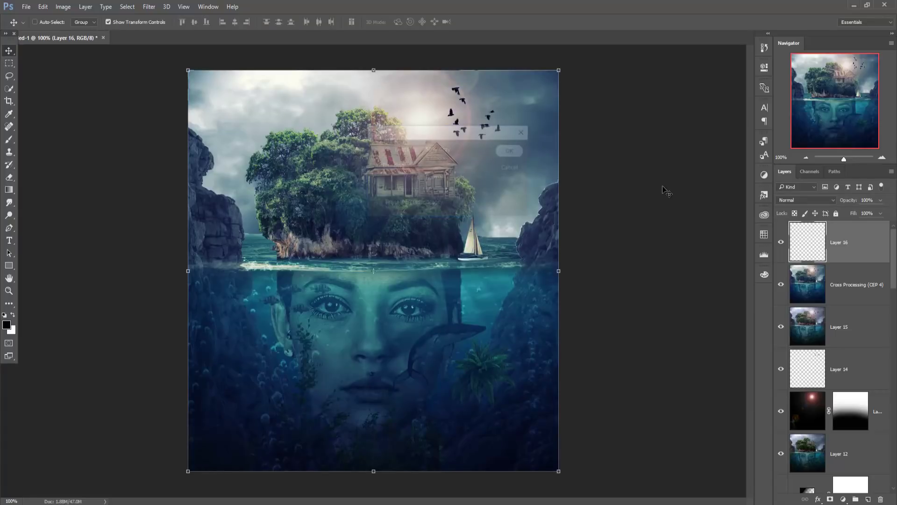
Add a Photo Filter adjustment layer with Warming Filter (85) at 25% density.
left_click(844, 499)
left_click(794, 411)
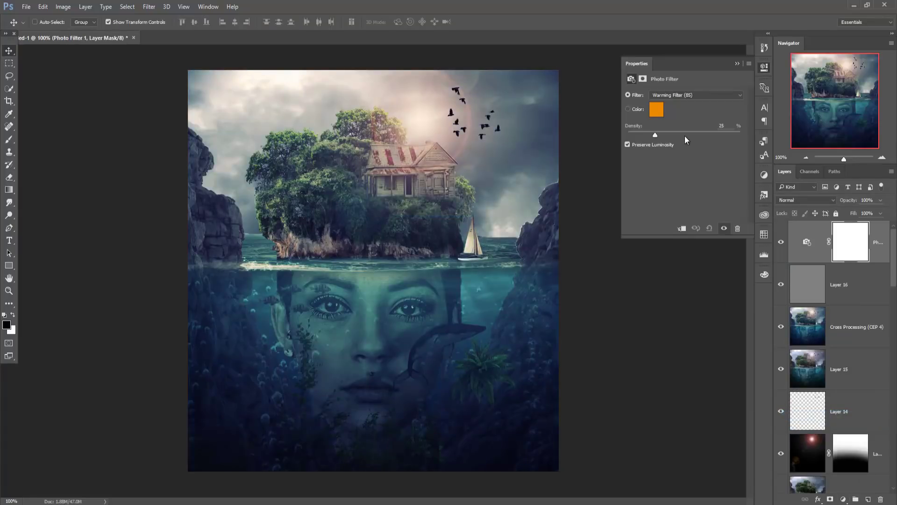
left_click(737, 64)
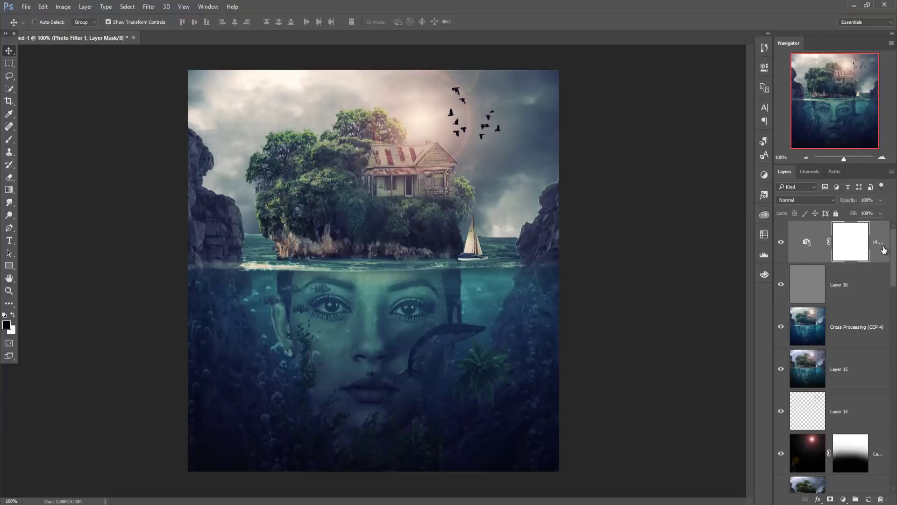
key("ctrl+2")
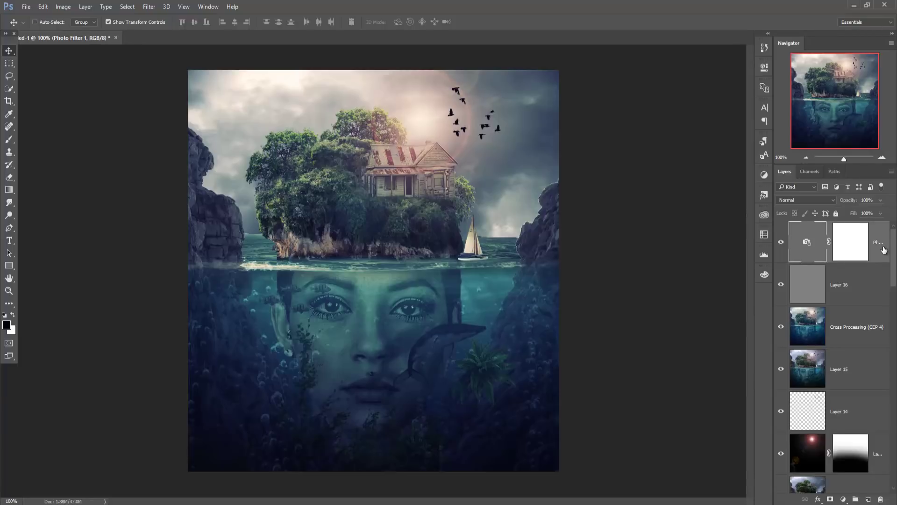